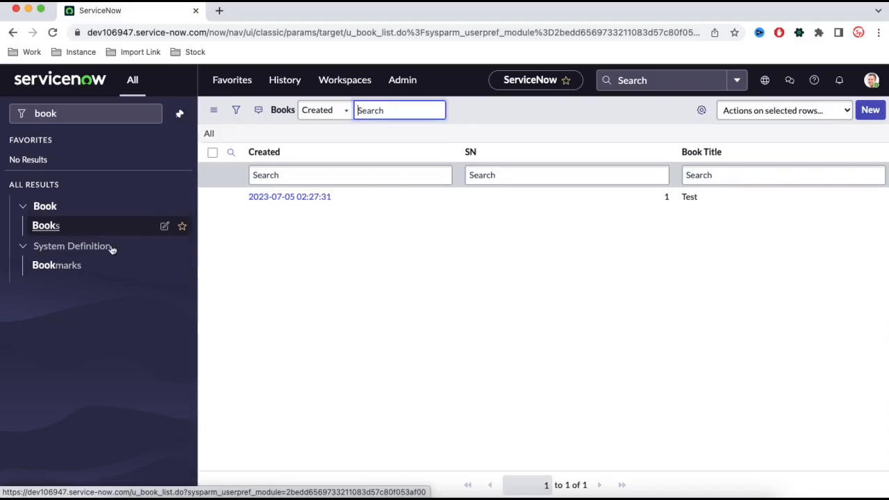
Open the existing book record from the Books list and check the test user accounts in the text notes.
{"action": "left_click", "coordinate": [276, 205]}
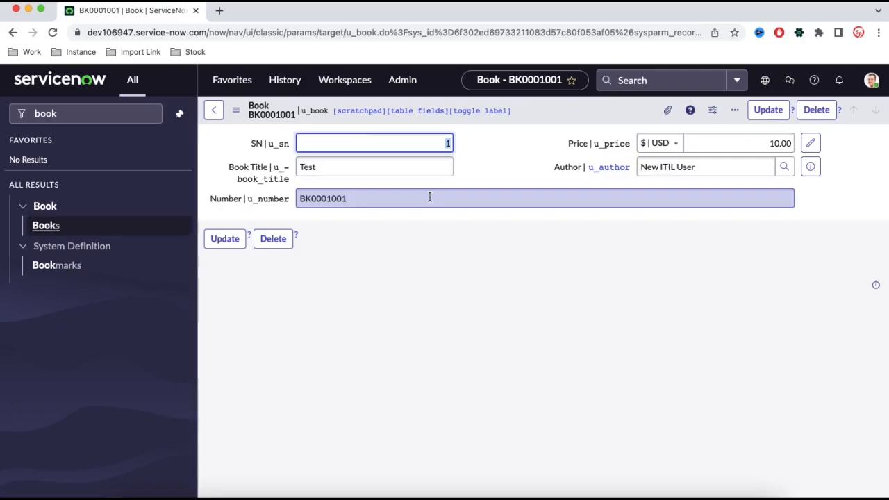
{"action": "left_click", "coordinate": [184, 494]}
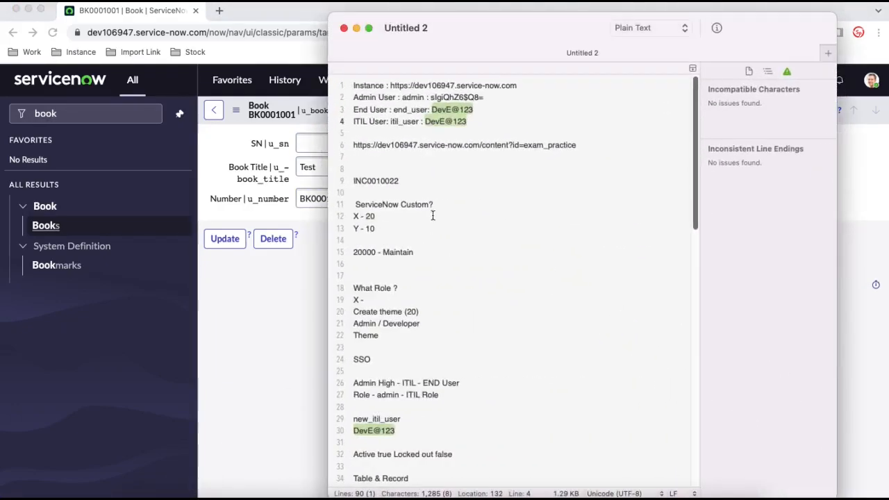
{"action": "left_click", "coordinate": [423, 109]}
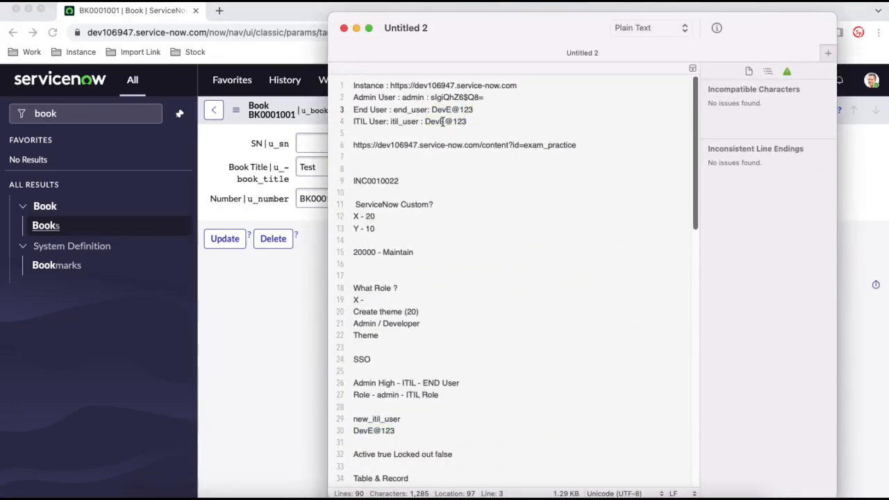
{"action": "left_click", "coordinate": [281, 315]}
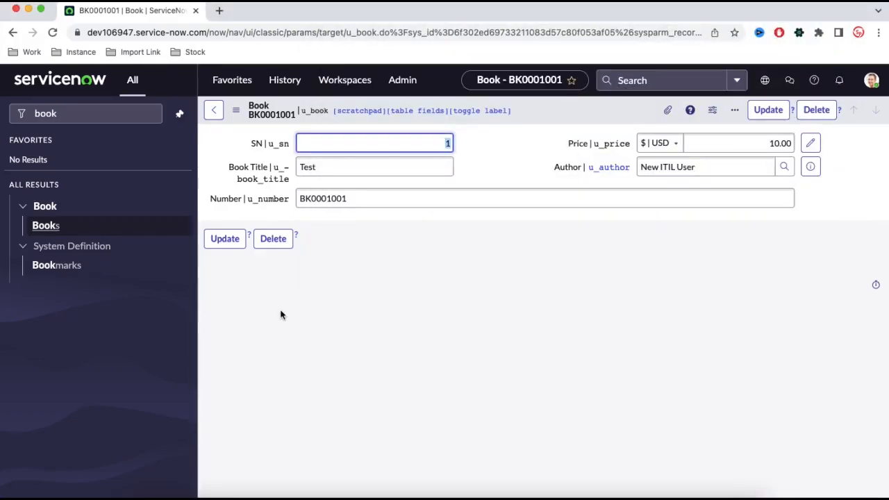
Open the instance's login page in an incognito browser window and enter the ITIL user's user name copied from the notes.
{"action": "key", "text": "super+shift+n"}
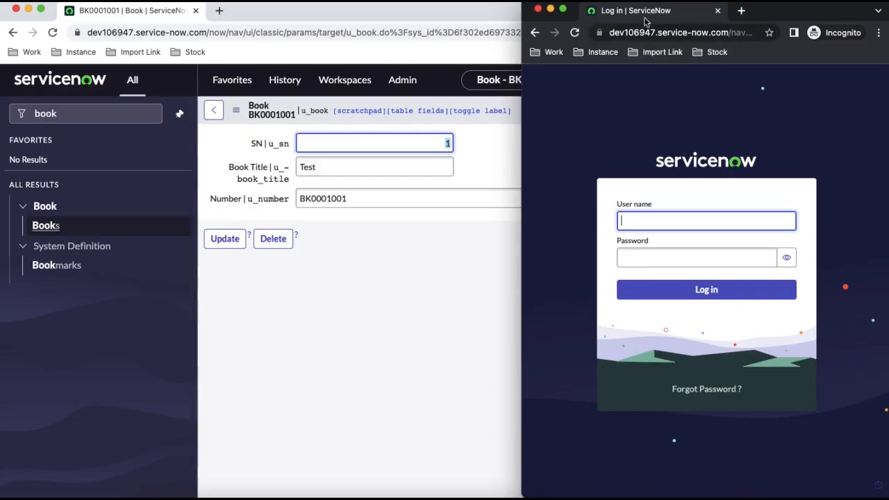
{"action": "left_click_drag", "start_coordinate": [650, 13], "coordinate": [558, 14]}
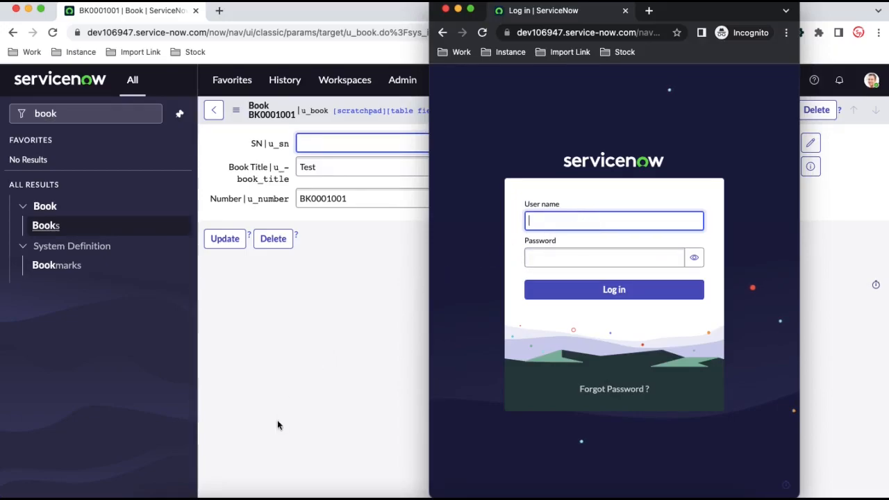
{"action": "left_click", "coordinate": [209, 495]}
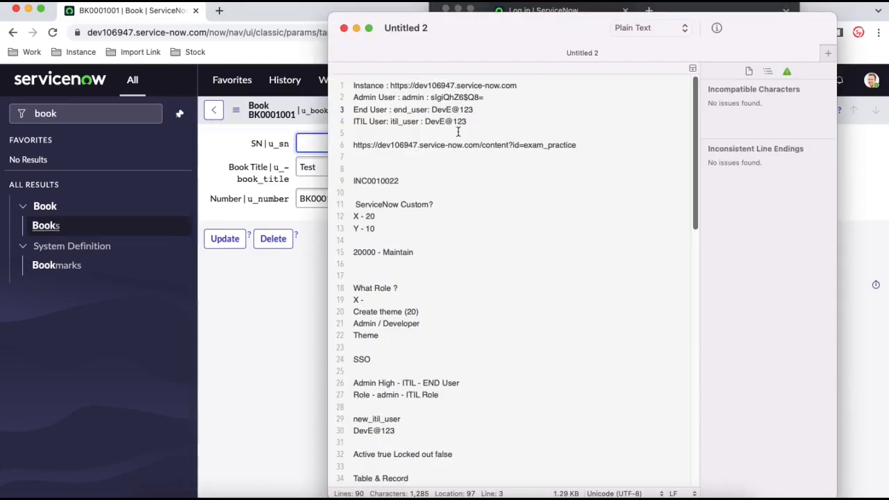
{"action": "left_click_drag", "start_coordinate": [419, 122], "coordinate": [391, 123]}
{"action": "key", "text": "super+c"}
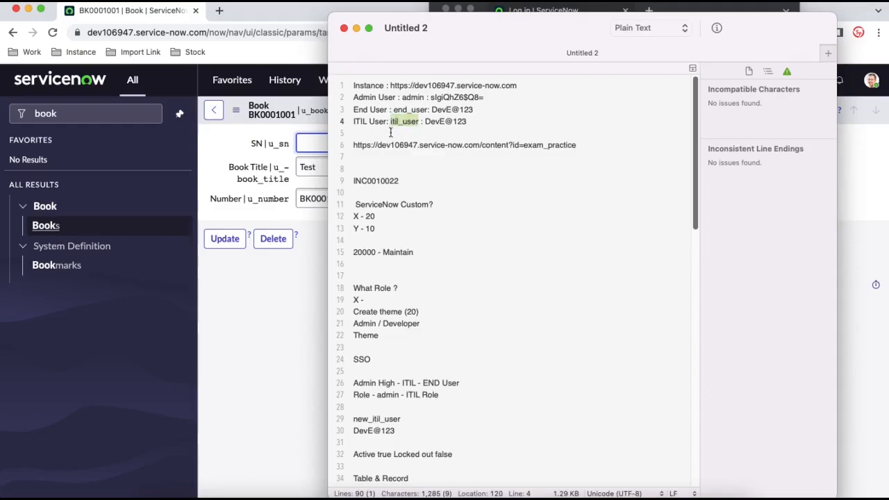
{"action": "left_click", "coordinate": [306, 340]}
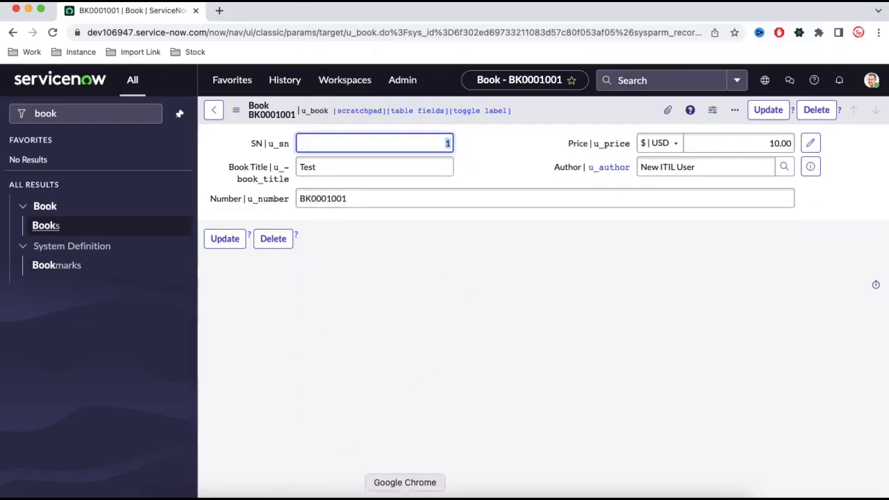
{"action": "right_click", "coordinate": [405, 494]}
{"action": "left_click", "coordinate": [464, 375]}
{"action": "key", "text": "super+v"}
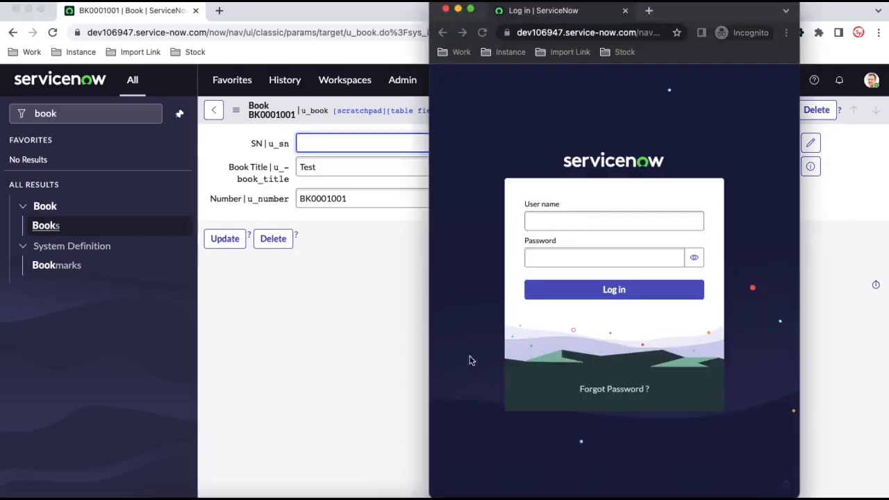
Copy the ITIL user's password from the notes into the password field and log in.
{"action": "left_click", "coordinate": [210, 494]}
{"action": "left_click_drag", "start_coordinate": [468, 122], "coordinate": [426, 123]}
{"action": "left_click", "coordinate": [313, 341]}
{"action": "right_click", "coordinate": [406, 495]}
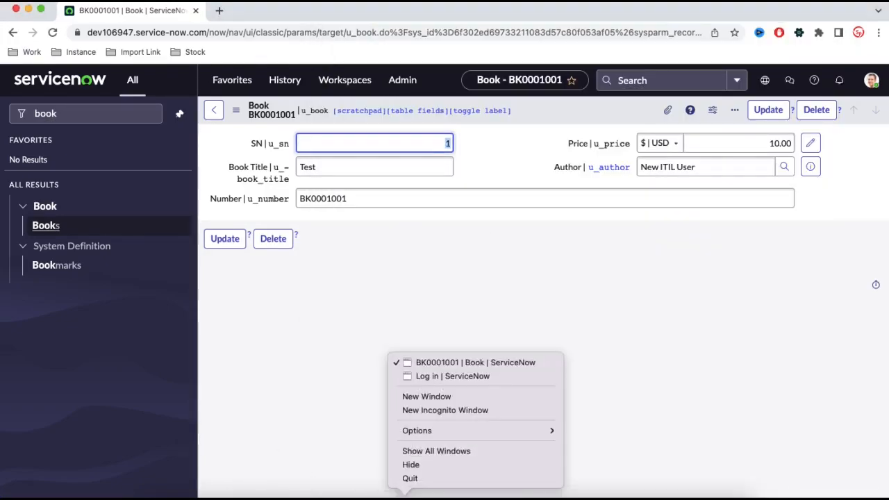
{"action": "left_click", "coordinate": [440, 373]}
{"action": "key", "text": "super+v"}
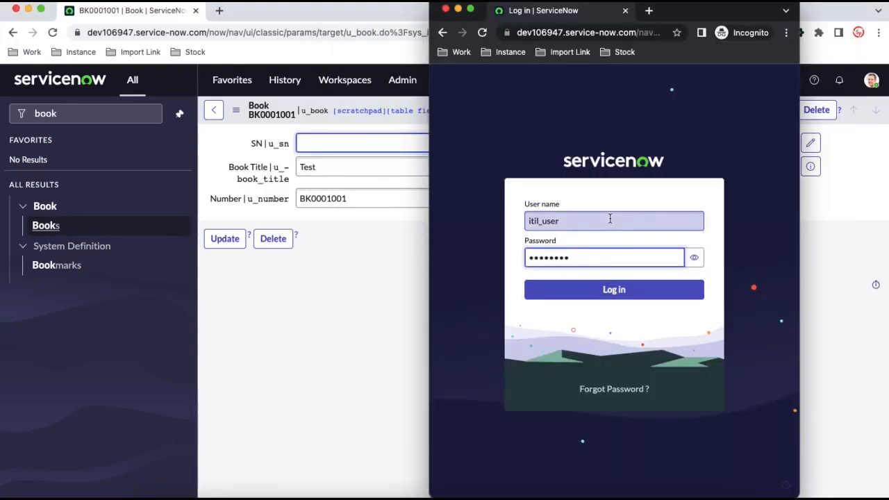
{"action": "left_click", "coordinate": [613, 292]}
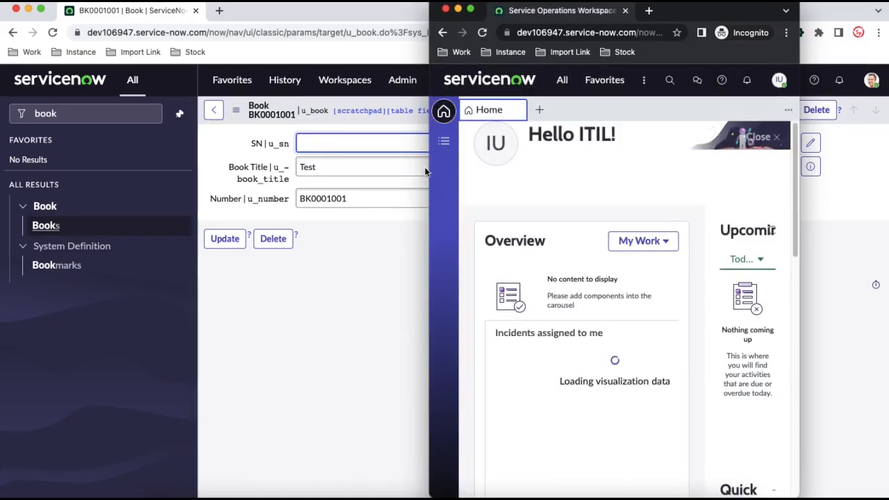
Widen the incognito window, filter the navigator for "book" and open the Books module as the ITIL user.
{"action": "left_click_drag", "start_coordinate": [430, 176], "coordinate": [178, 178]}
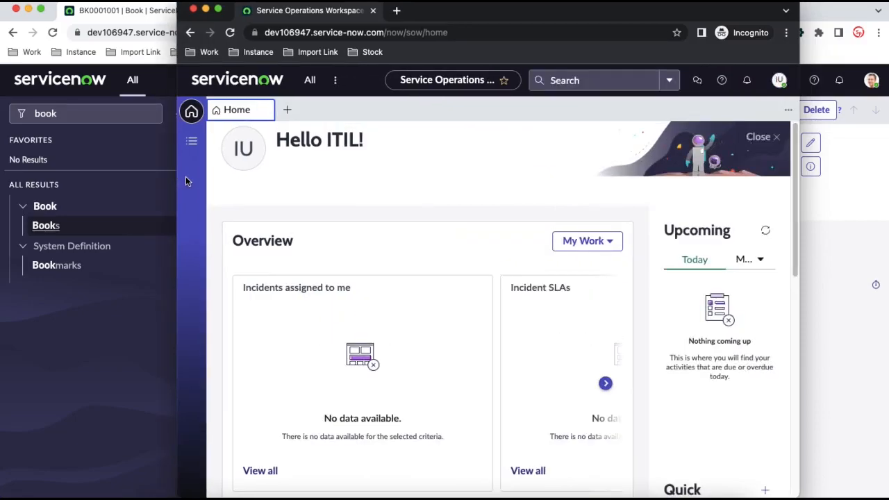
{"action": "left_click", "coordinate": [310, 81]}
{"action": "type", "text": "book"}
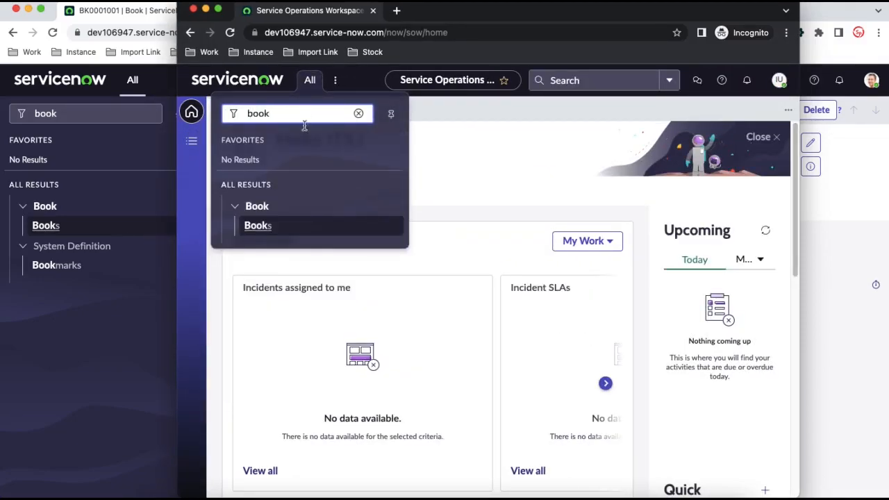
{"action": "left_click", "coordinate": [268, 231]}
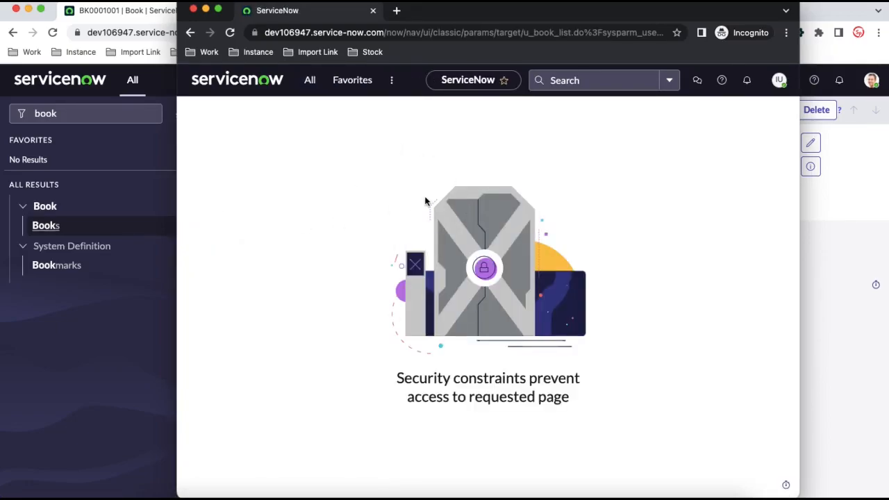
Enlarge the incognito window further and reopen the Books module to recheck the ITIL user's access.
{"action": "left_click", "coordinate": [312, 87]}
{"action": "left_click_drag", "start_coordinate": [177, 119], "coordinate": [1, 119]}
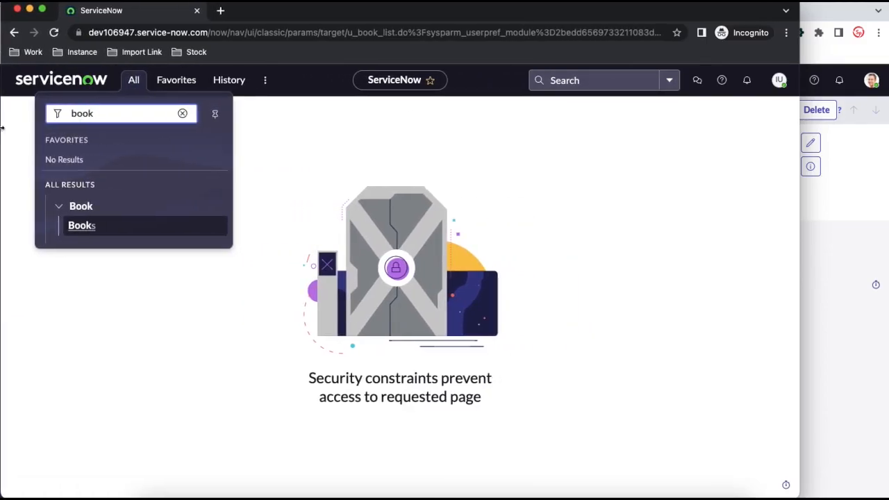
{"action": "left_click", "coordinate": [134, 81]}
{"action": "left_click", "coordinate": [109, 227]}
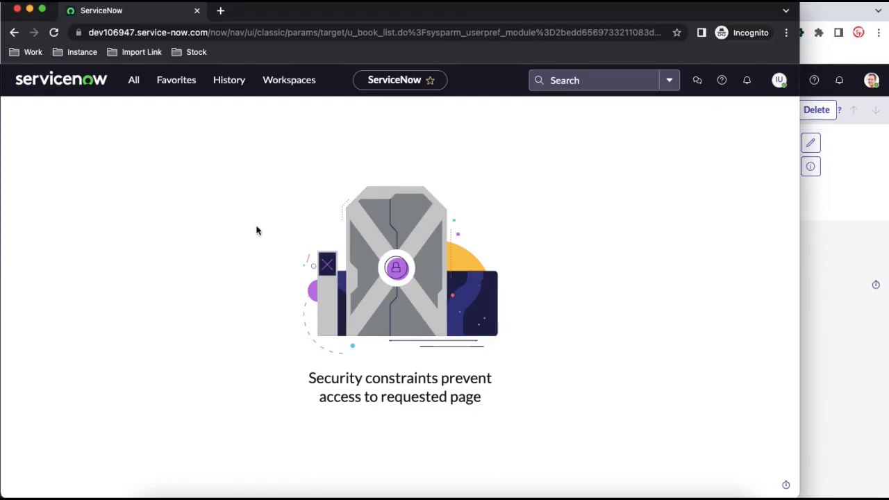
Switch back to the admin browser window and open the table configuration from the book record.
{"action": "left_click", "coordinate": [825, 209]}
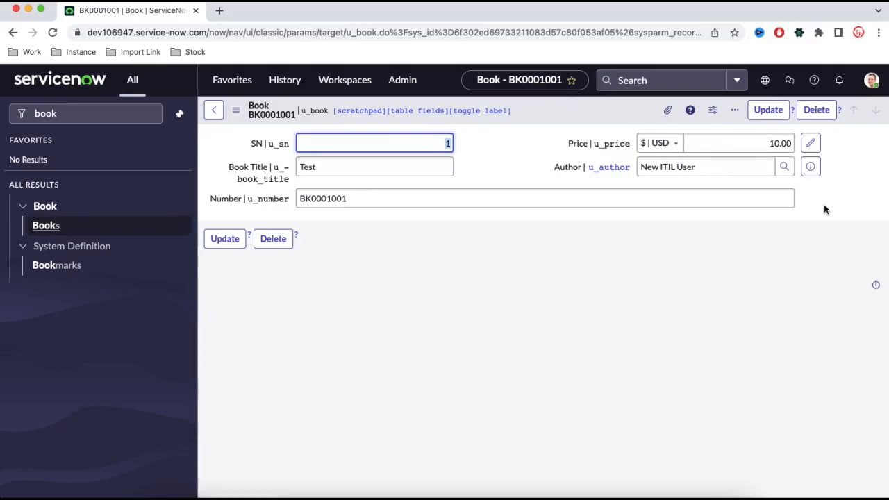
{"action": "right_click", "coordinate": [563, 114]}
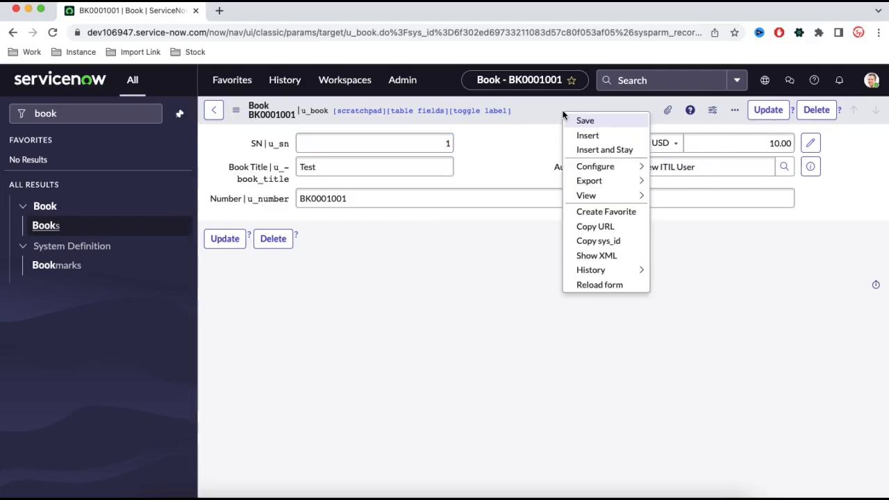
{"action": "mouse_move", "coordinate": [599, 166]}
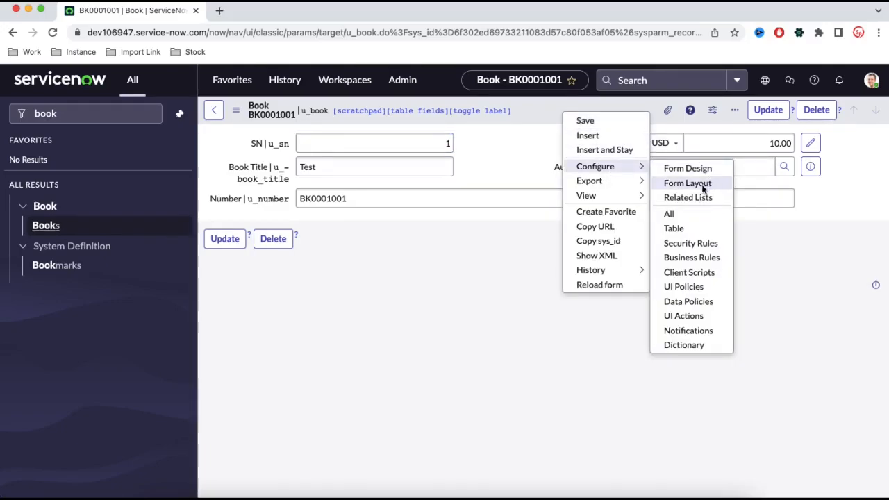
{"action": "left_click", "coordinate": [688, 229]}
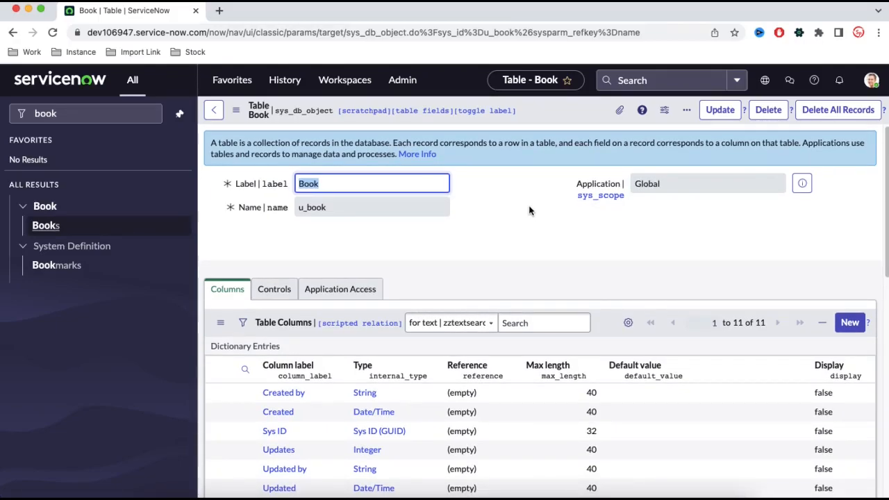
In the Book table's controls, enable Create access controls and set the user role to itil.
{"action": "left_click", "coordinate": [288, 288]}
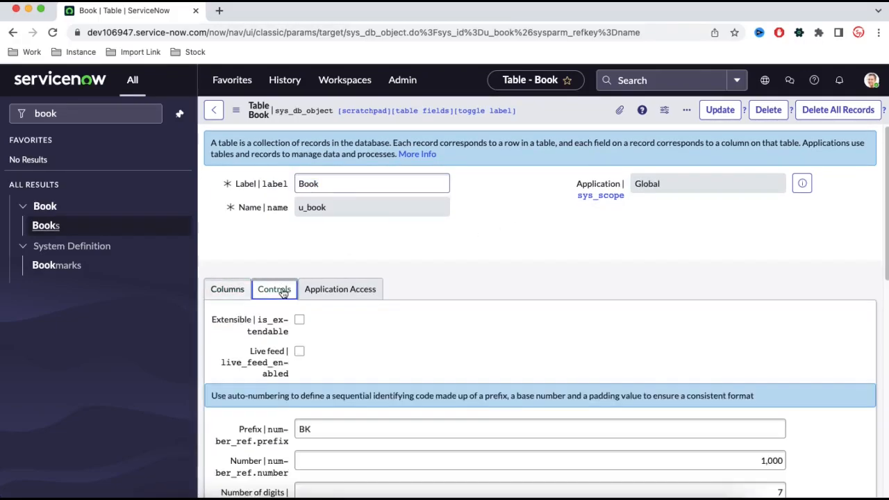
{"action": "scroll", "coordinate": [450, 248], "scroll_direction": "down", "scroll_amount": 1}
{"action": "scroll", "coordinate": [451, 248], "scroll_direction": "down", "scroll_amount": 2}
{"action": "scroll", "coordinate": [414, 248], "scroll_direction": "down", "scroll_amount": 3}
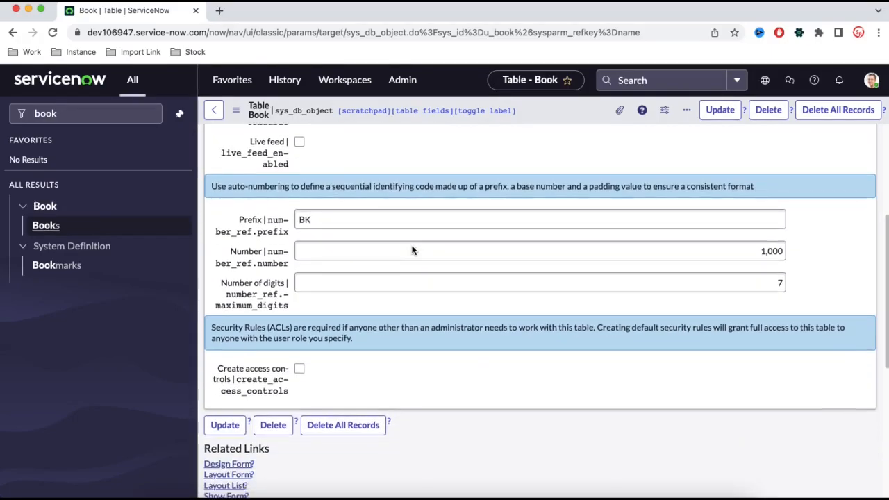
{"action": "left_click", "coordinate": [299, 369]}
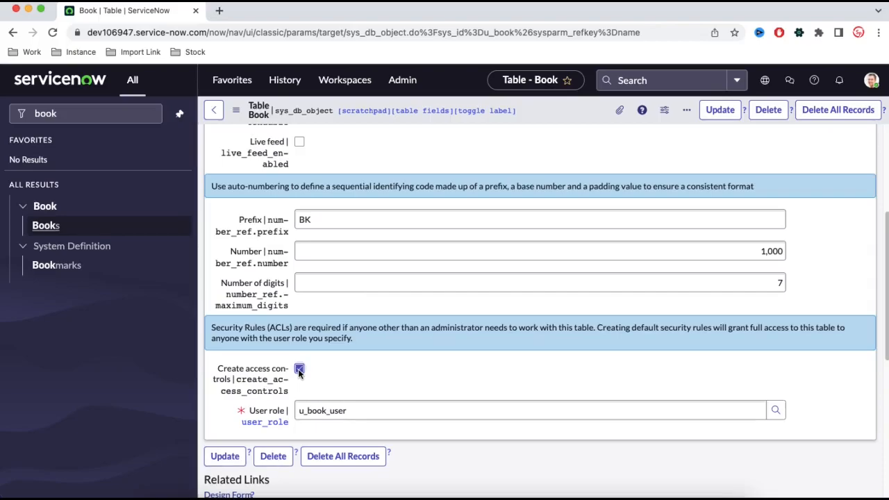
{"action": "left_click", "coordinate": [353, 409]}
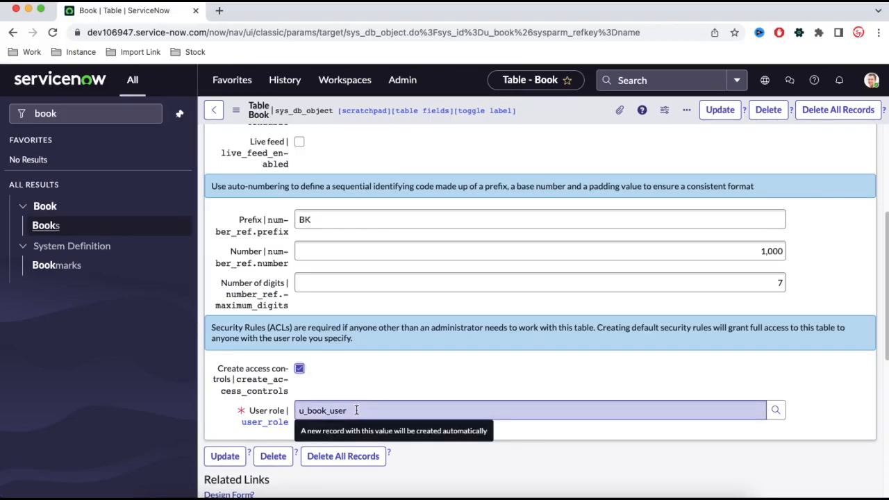
{"action": "left_click_drag", "start_coordinate": [347, 411], "coordinate": [301, 409]}
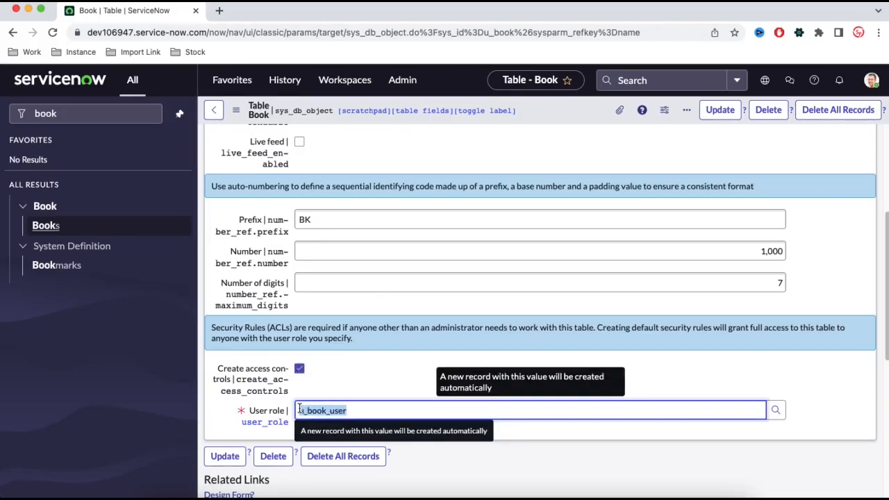
{"action": "type", "text": "it"}
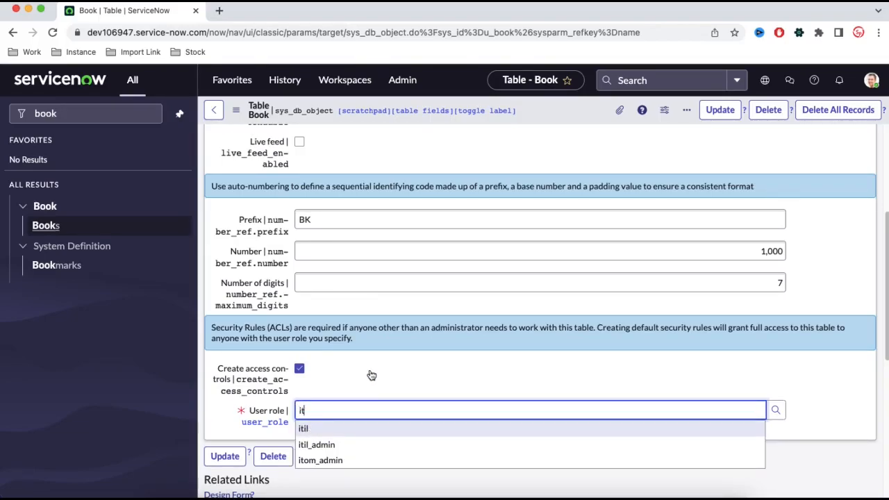
{"action": "key", "text": "Return"}
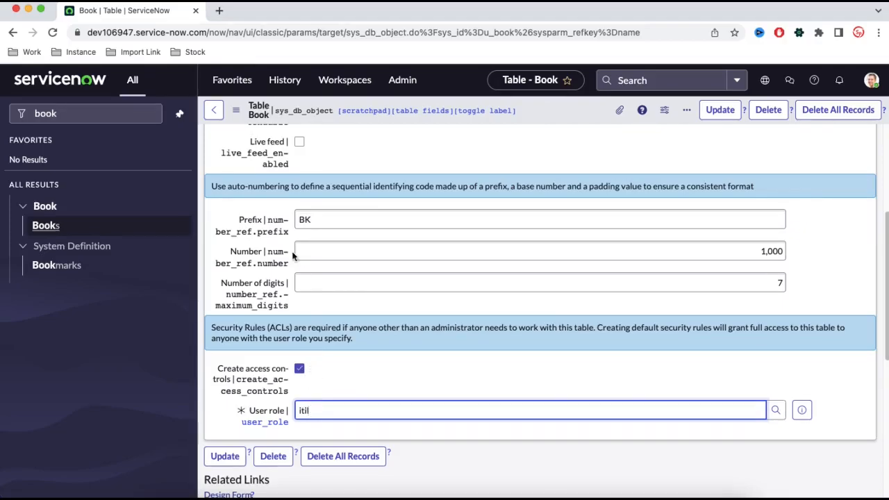
Save the Book table with its access control settings and review its list of access controls.
{"action": "scroll", "coordinate": [450, 412], "scroll_direction": "up", "scroll_amount": 1}
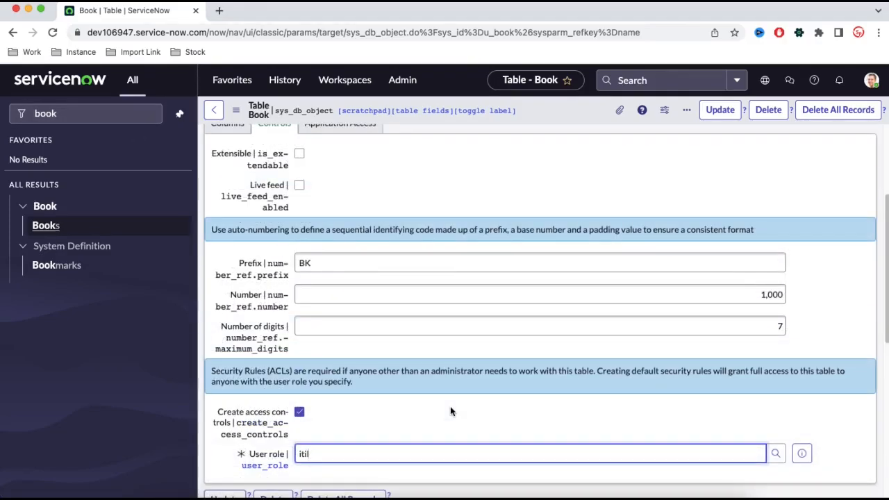
{"action": "scroll", "coordinate": [450, 413], "scroll_direction": "down", "scroll_amount": 5}
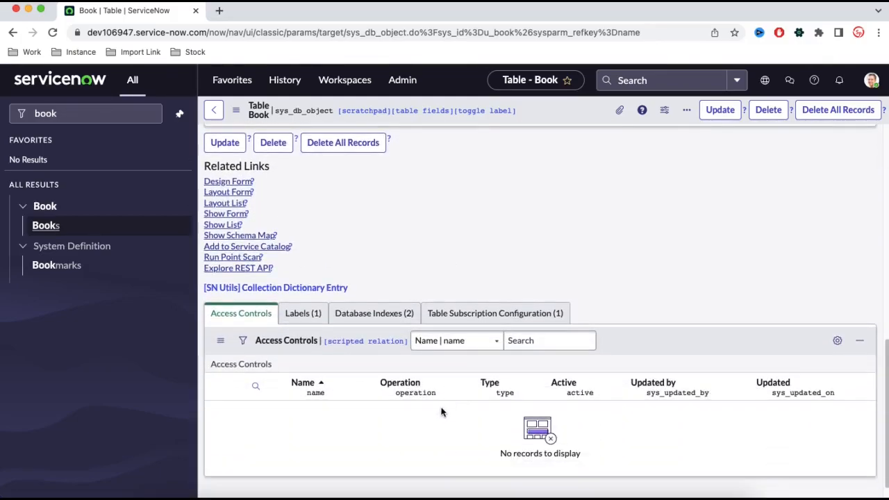
{"action": "scroll", "coordinate": [439, 405], "scroll_direction": "up", "scroll_amount": 2}
{"action": "scroll", "coordinate": [438, 405], "scroll_direction": "down", "scroll_amount": 2}
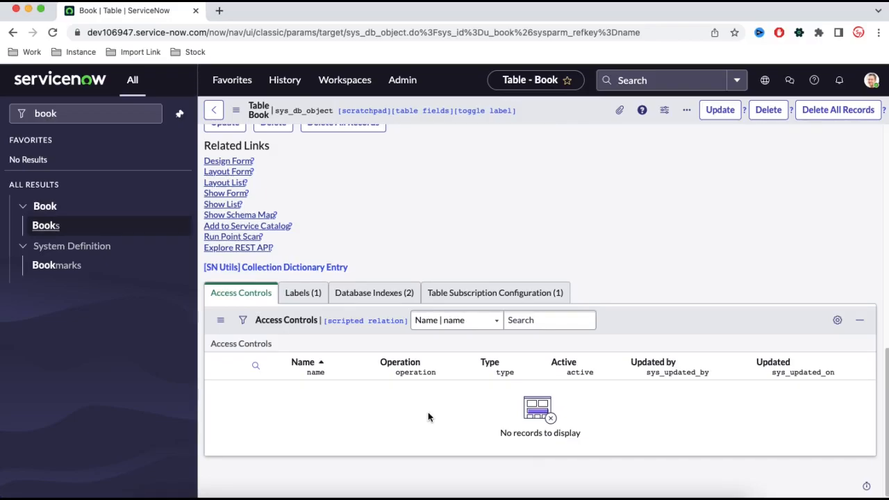
{"action": "scroll", "coordinate": [506, 302], "scroll_direction": "up", "scroll_amount": 3}
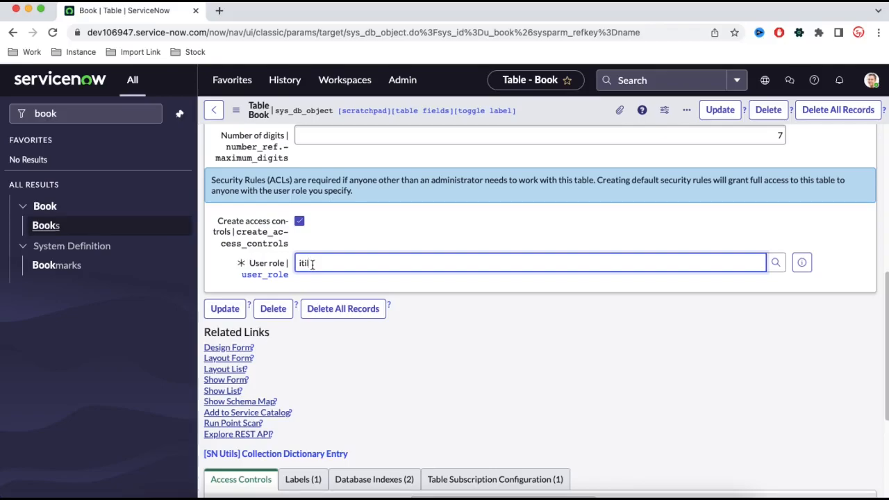
{"action": "right_click", "coordinate": [549, 112]}
{"action": "left_click", "coordinate": [571, 123]}
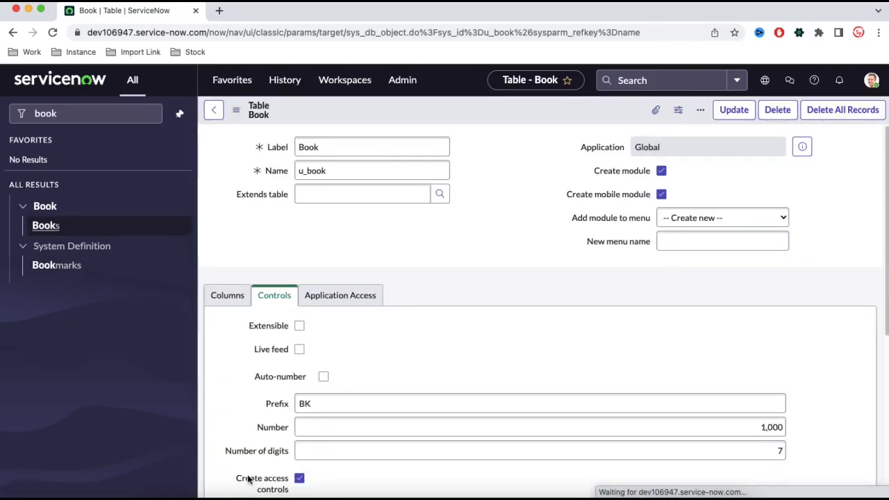
{"action": "scroll", "coordinate": [248, 474], "scroll_direction": "down", "scroll_amount": 3}
{"action": "scroll", "coordinate": [250, 475], "scroll_direction": "down", "scroll_amount": 4}
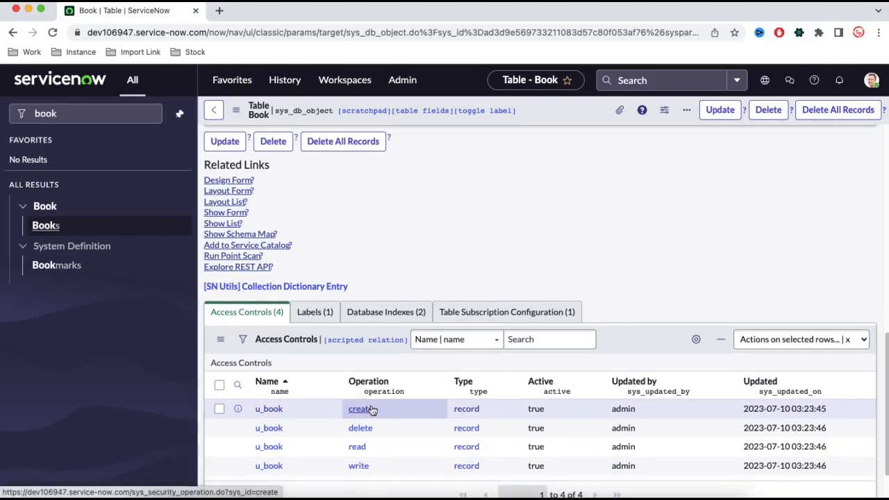
Review the Book table's security settings and access controls, then reload the Books list in the ITIL user's incognito window.
{"action": "scroll", "coordinate": [488, 287], "scroll_direction": "up", "scroll_amount": 4}
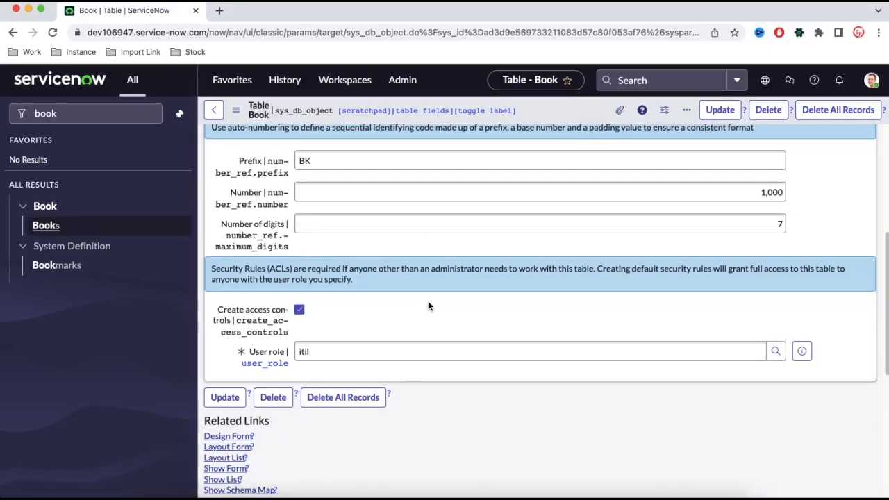
{"action": "scroll", "coordinate": [428, 304], "scroll_direction": "down", "scroll_amount": 4}
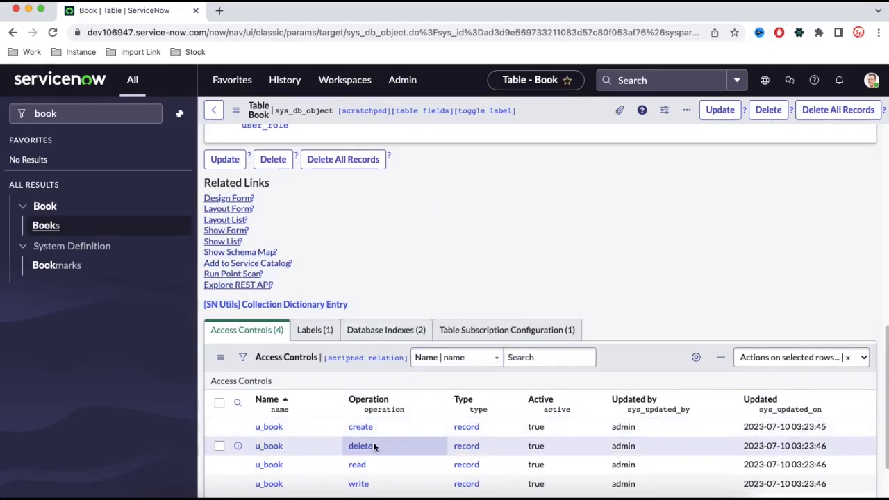
{"action": "scroll", "coordinate": [378, 468], "scroll_direction": "down", "scroll_amount": 1}
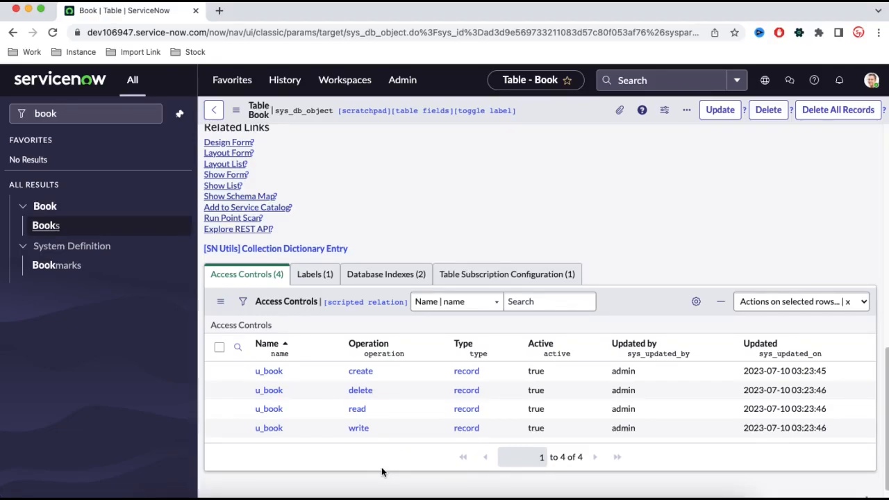
{"action": "right_click", "coordinate": [405, 495]}
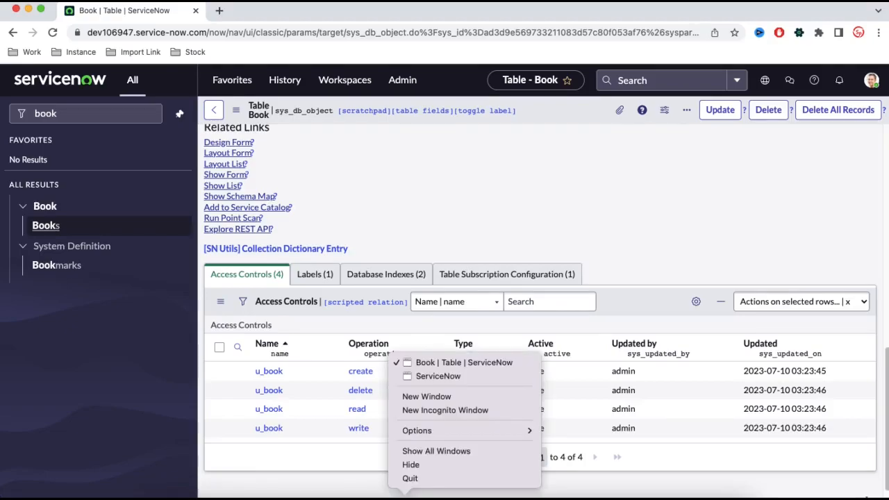
{"action": "left_click", "coordinate": [454, 376]}
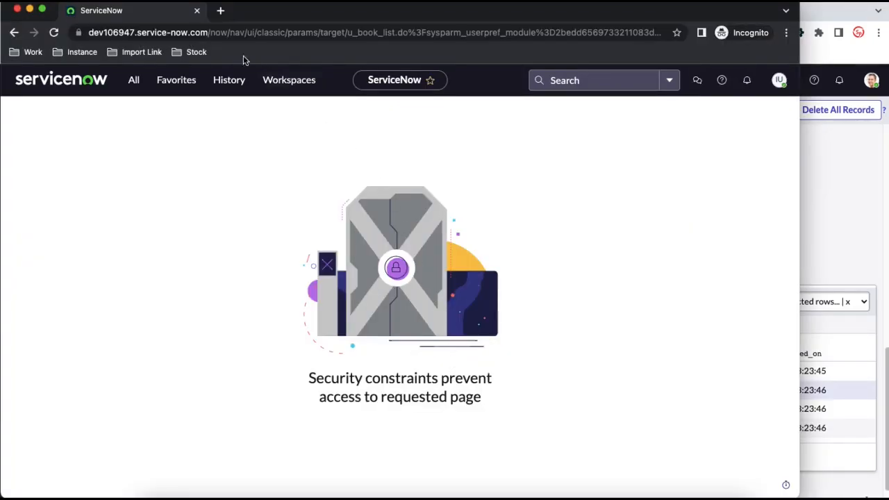
{"action": "left_click", "coordinate": [53, 33]}
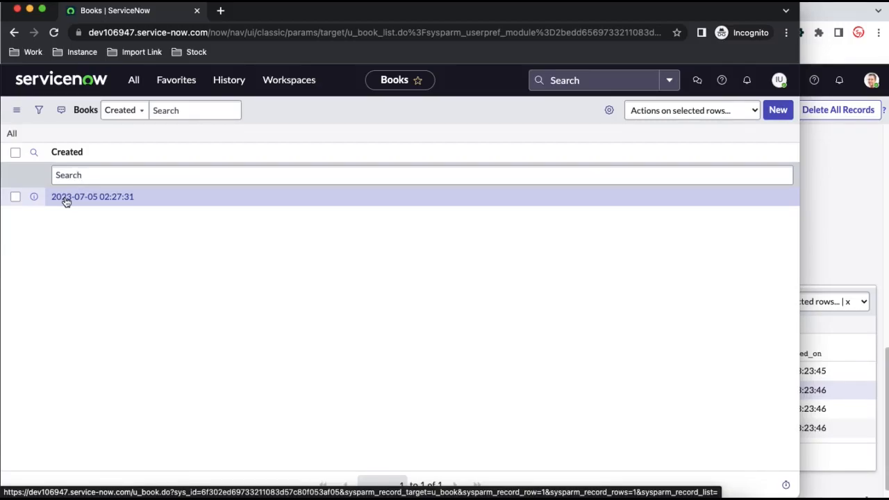
Open the Books list in the admin window and compare its columns with the ITIL user's list and available columns.
{"action": "left_click", "coordinate": [850, 179]}
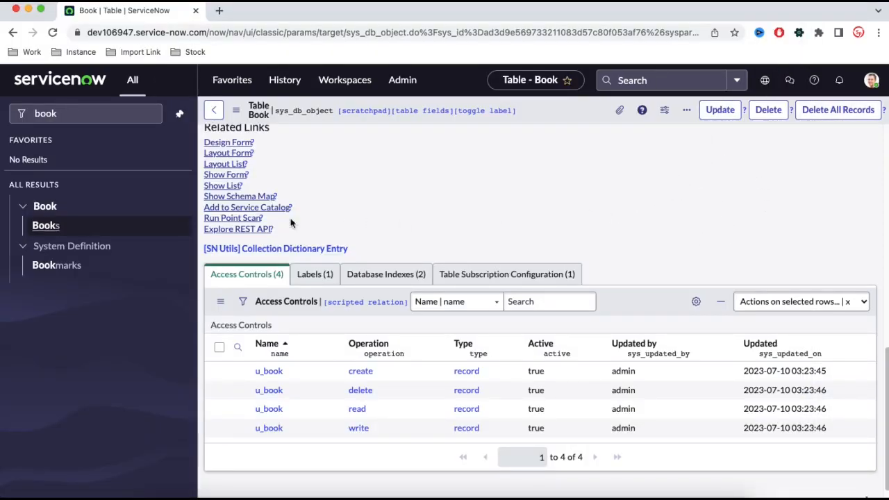
{"action": "left_click", "coordinate": [49, 229]}
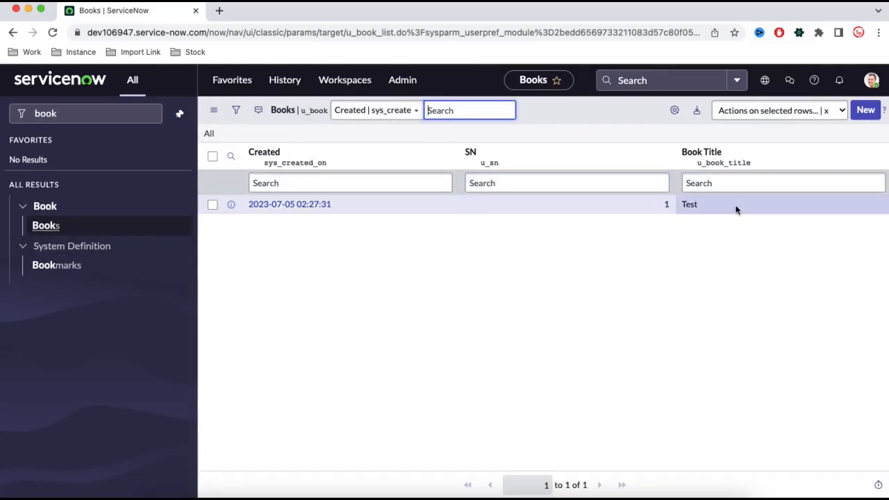
{"action": "right_click", "coordinate": [409, 494]}
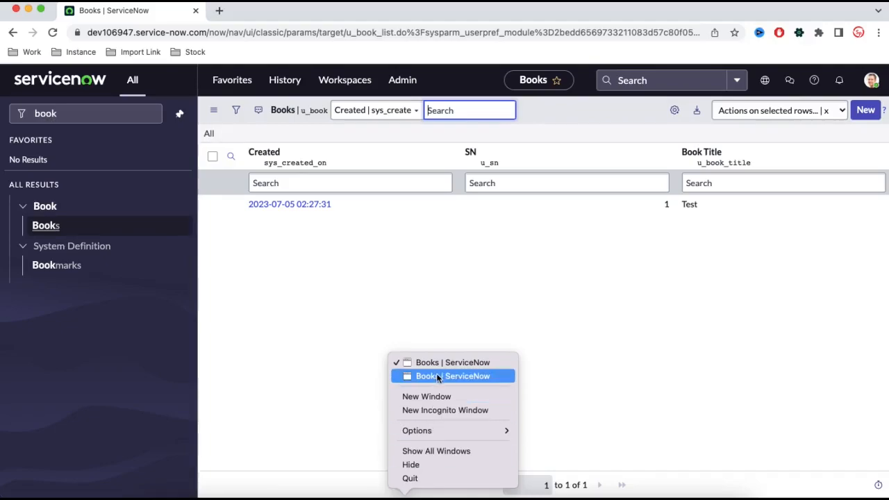
{"action": "left_click", "coordinate": [437, 376]}
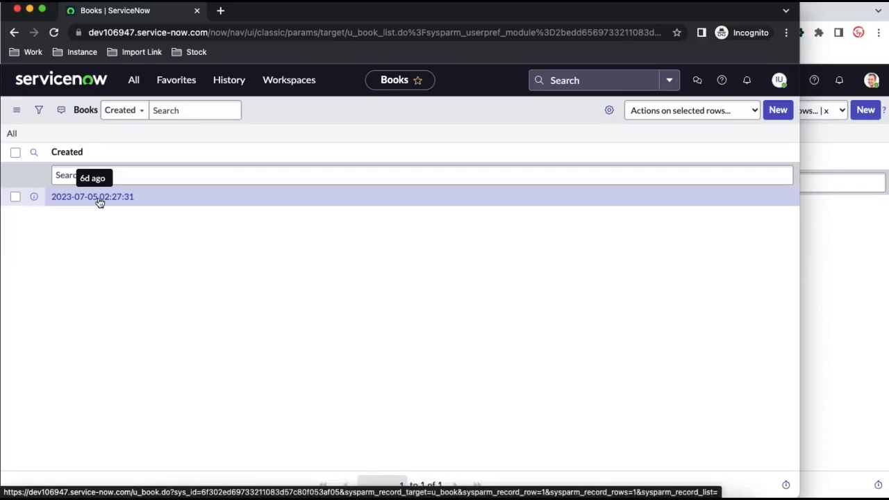
{"action": "left_click", "coordinate": [618, 111]}
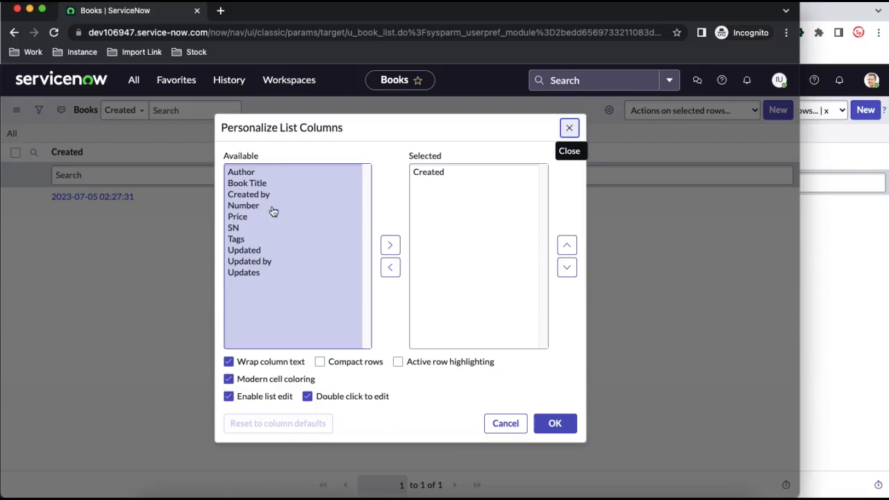
{"action": "left_click", "coordinate": [503, 424]}
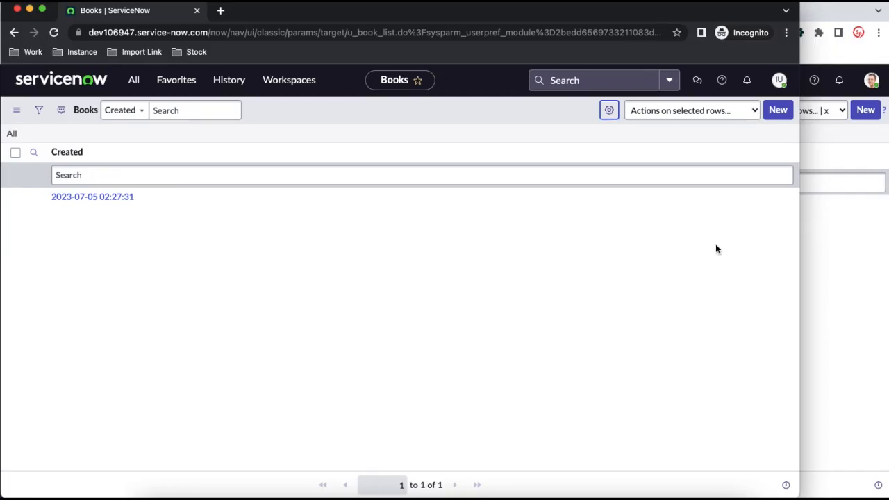
In the admin window, reset the personalized Books list to column defaults and check the selected columns.
{"action": "left_click", "coordinate": [845, 244]}
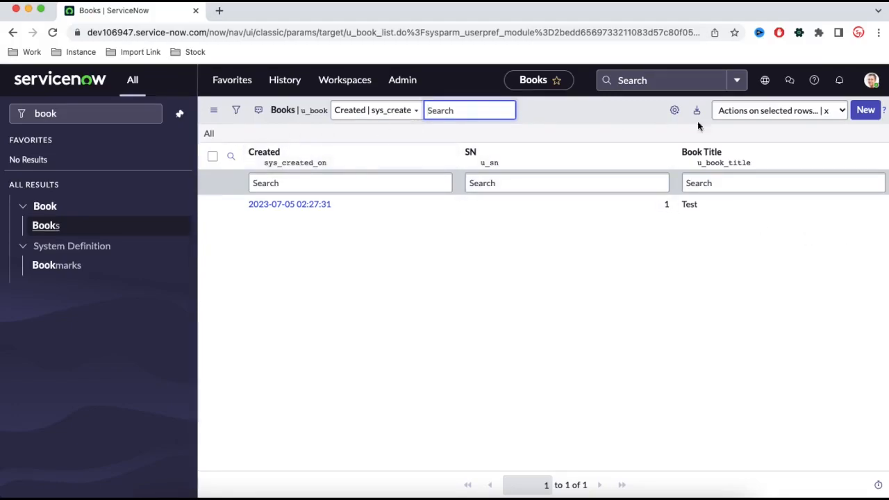
{"action": "left_click", "coordinate": [673, 110]}
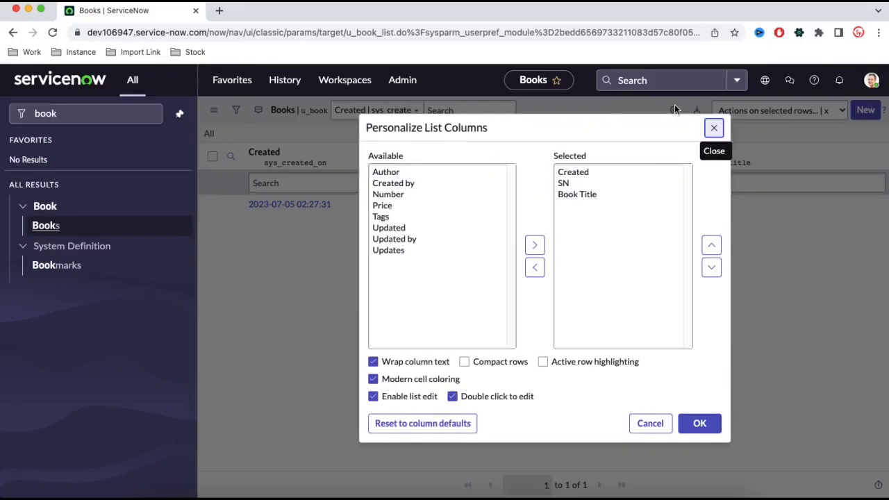
{"action": "left_click", "coordinate": [452, 425]}
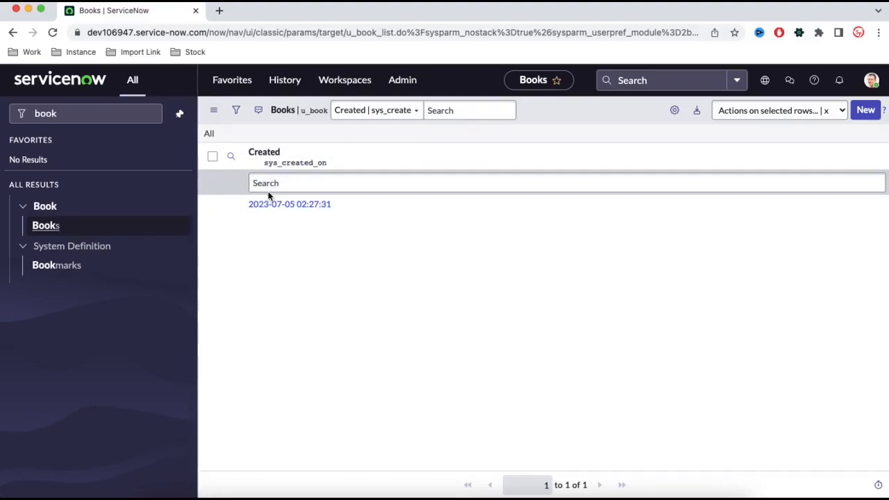
{"action": "left_click", "coordinate": [675, 110]}
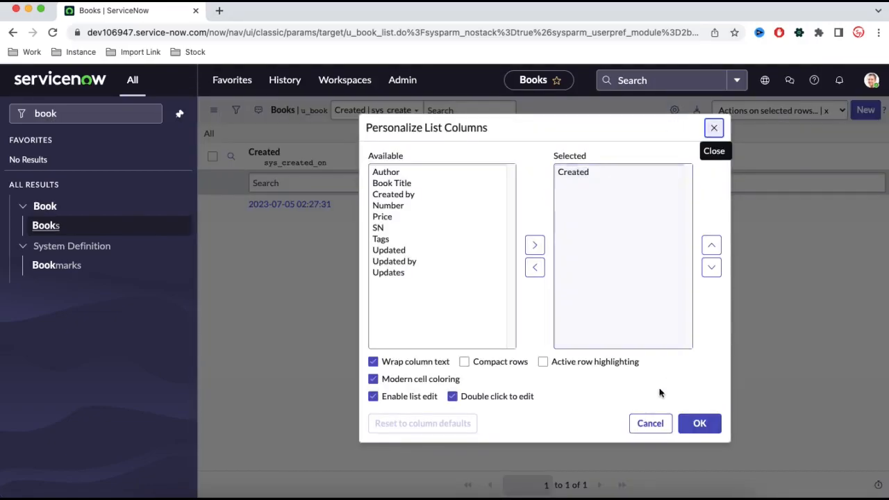
{"action": "left_click", "coordinate": [650, 423]}
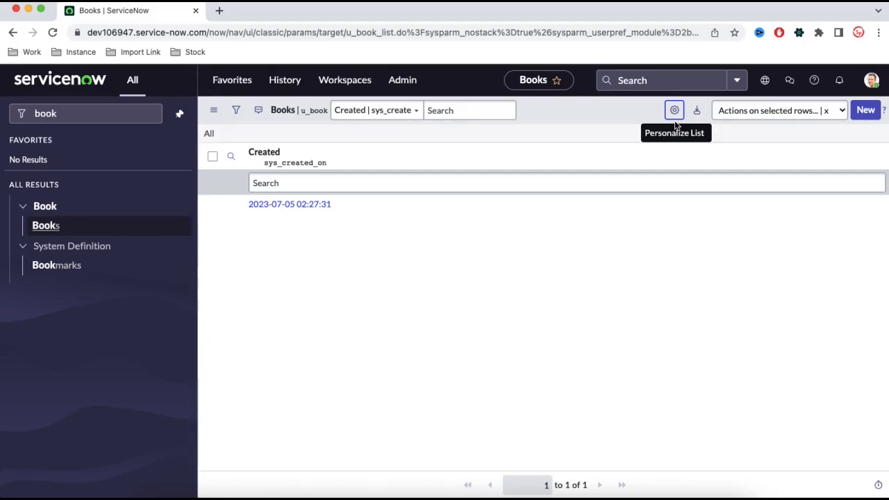
Open the list layout configuration for the Books list and keep Default view as its view.
{"action": "right_click", "coordinate": [380, 164]}
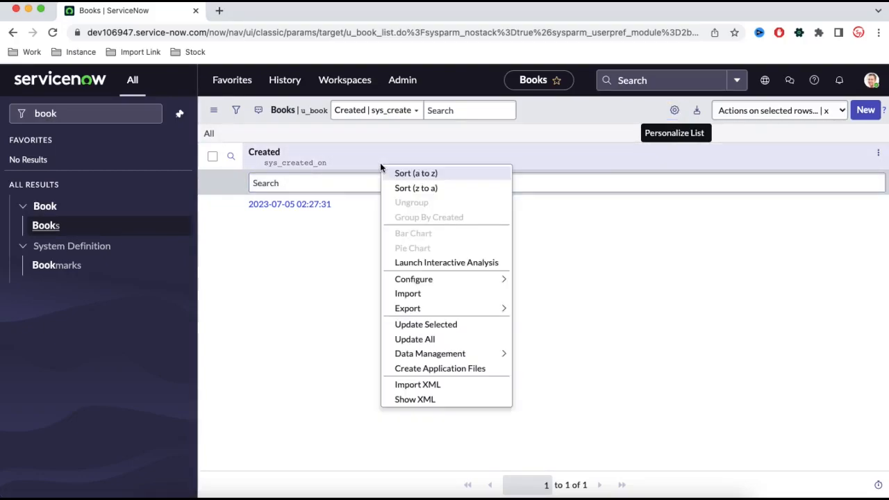
{"action": "mouse_move", "coordinate": [456, 280]}
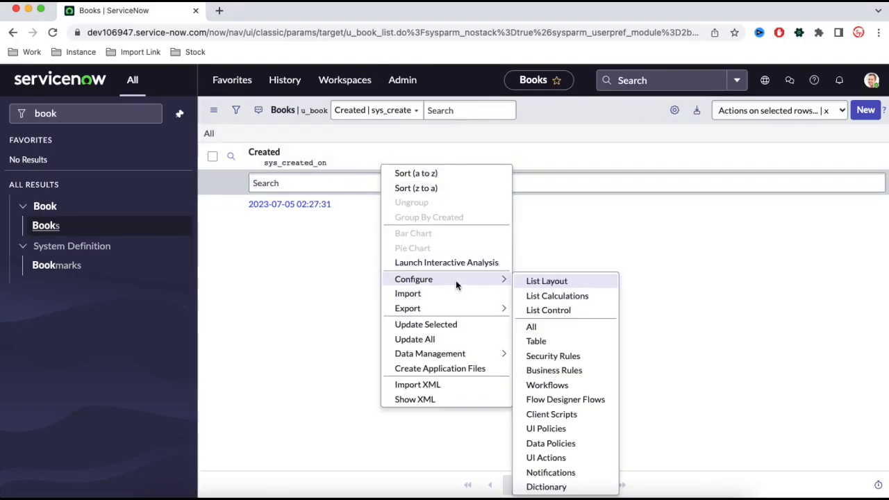
{"action": "left_click", "coordinate": [537, 282]}
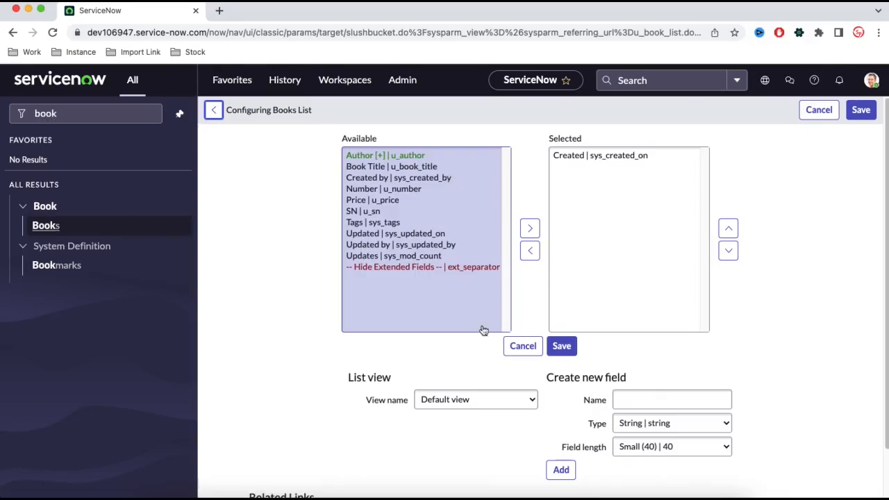
{"action": "left_click", "coordinate": [477, 400]}
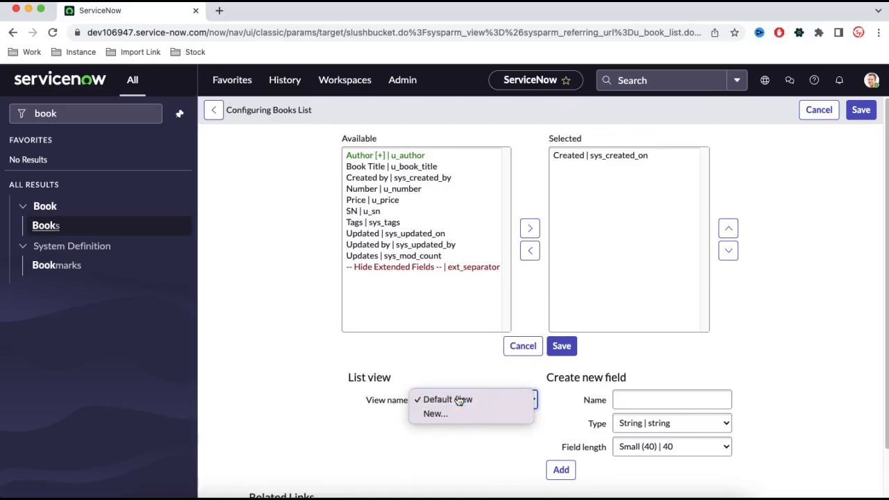
{"action": "left_click", "coordinate": [459, 400]}
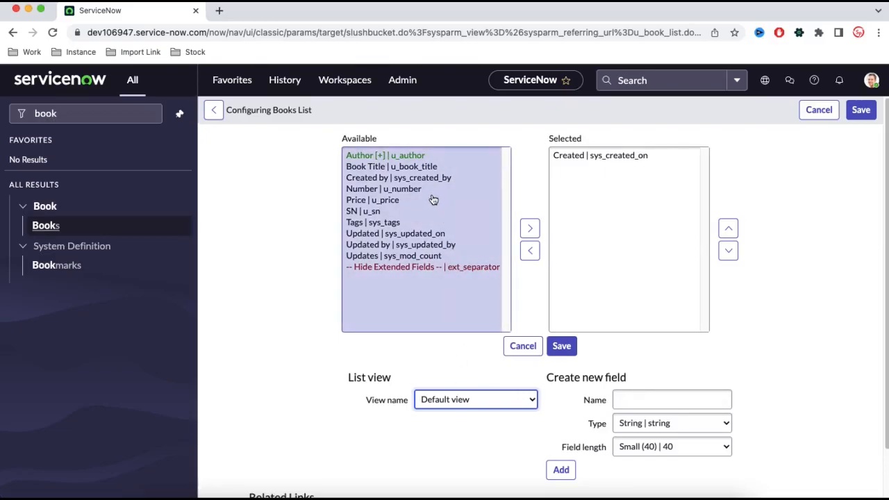
Add Book Title, Author and SN to the Books list layout, place Created last, and save the layout.
{"action": "double_click", "coordinate": [415, 167]}
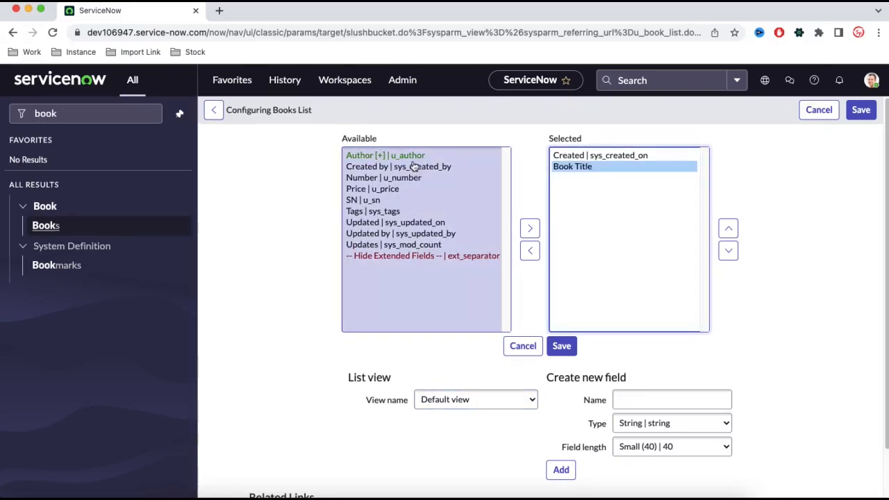
{"action": "double_click", "coordinate": [415, 157]}
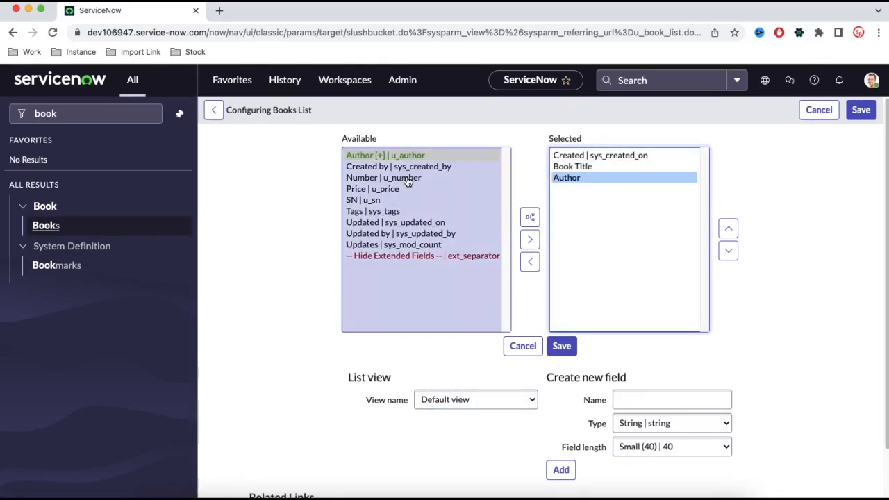
{"action": "double_click", "coordinate": [373, 200]}
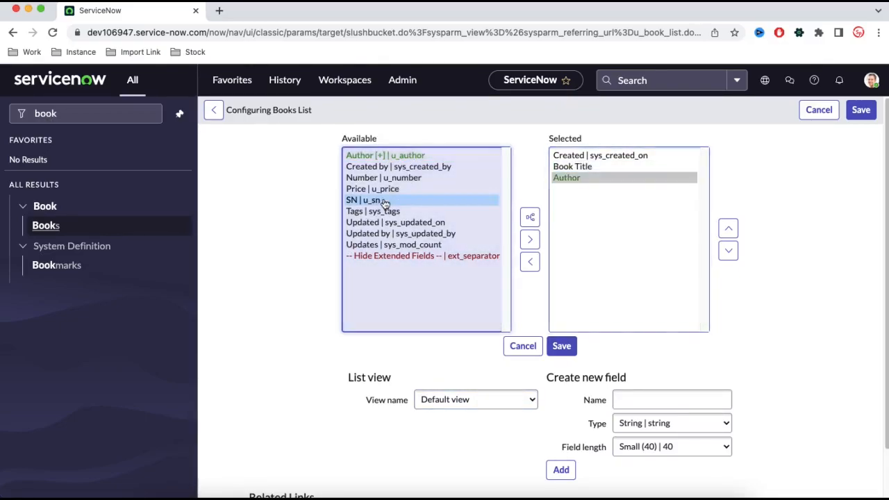
{"action": "left_click", "coordinate": [580, 158]}
{"action": "double_click", "coordinate": [728, 252]}
{"action": "left_click", "coordinate": [728, 252]}
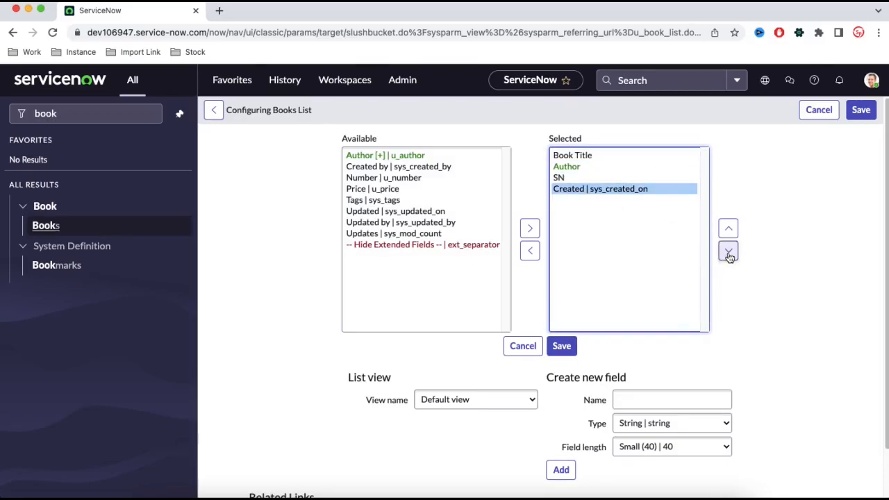
{"action": "left_click", "coordinate": [561, 346]}
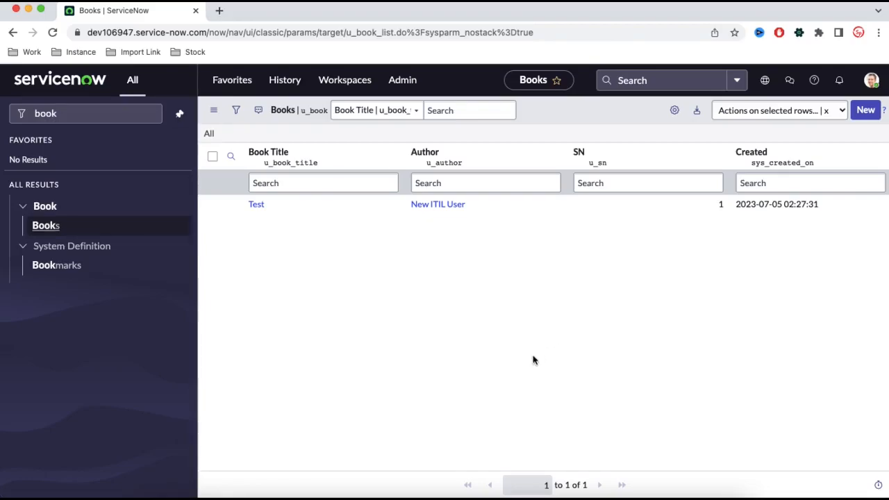
Switch to the ITIL user's incognito window and reload the Books list to check the default columns.
{"action": "right_click", "coordinate": [454, 498]}
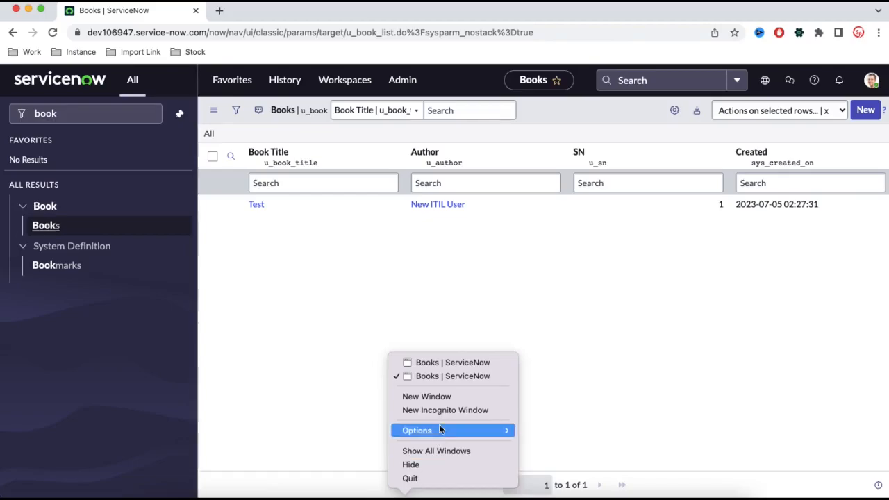
{"action": "left_click", "coordinate": [465, 364]}
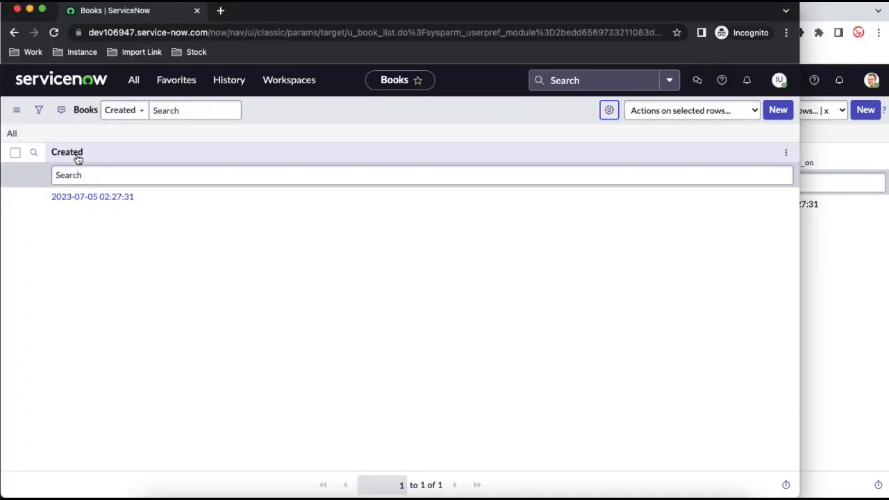
{"action": "left_click", "coordinate": [53, 32]}
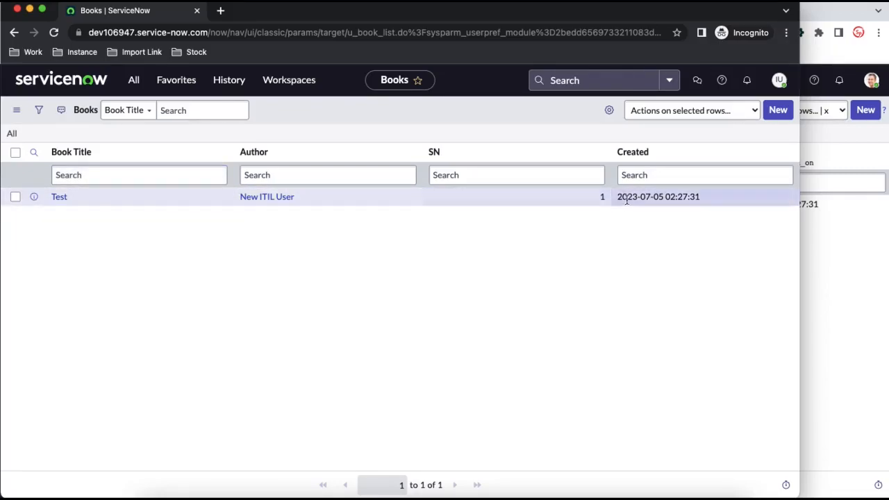
Personalize the ITIL user's Books list by adding the Number column after Created.
{"action": "left_click", "coordinate": [609, 110]}
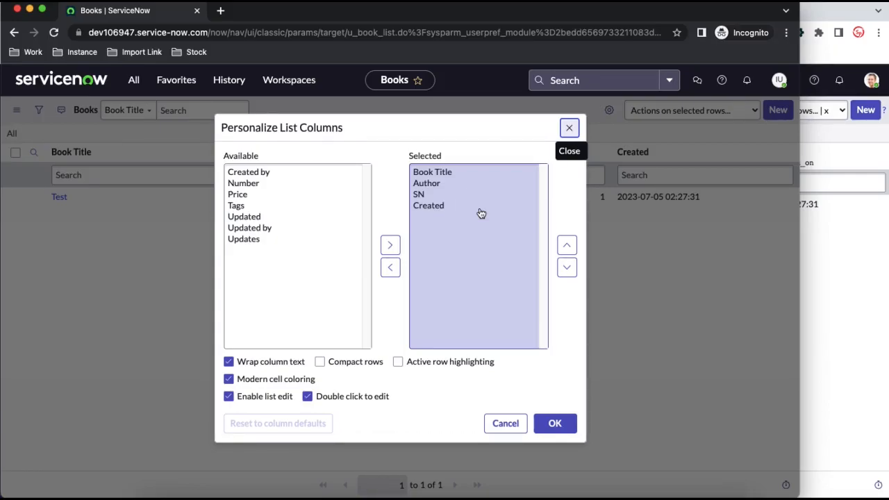
{"action": "left_click", "coordinate": [281, 184]}
{"action": "left_click", "coordinate": [390, 246]}
{"action": "left_click", "coordinate": [555, 424]}
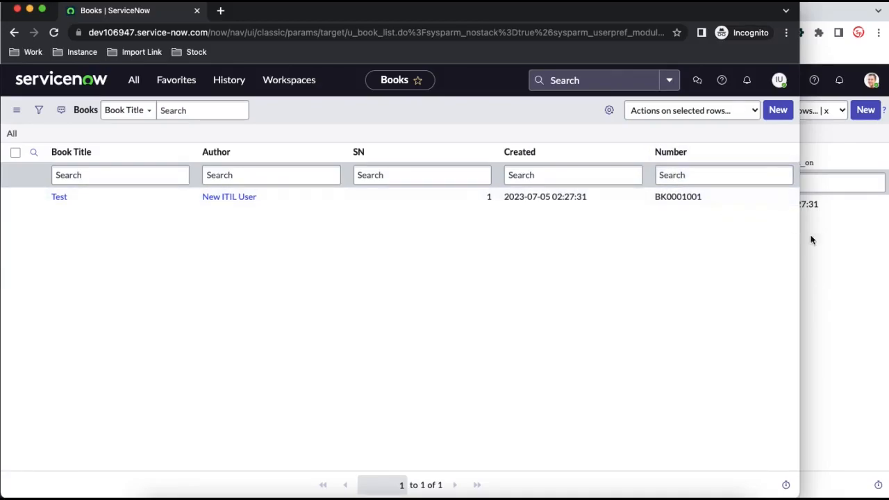
Return to the admin window, reload the Books list and open its list layout configuration.
{"action": "left_click", "coordinate": [849, 249]}
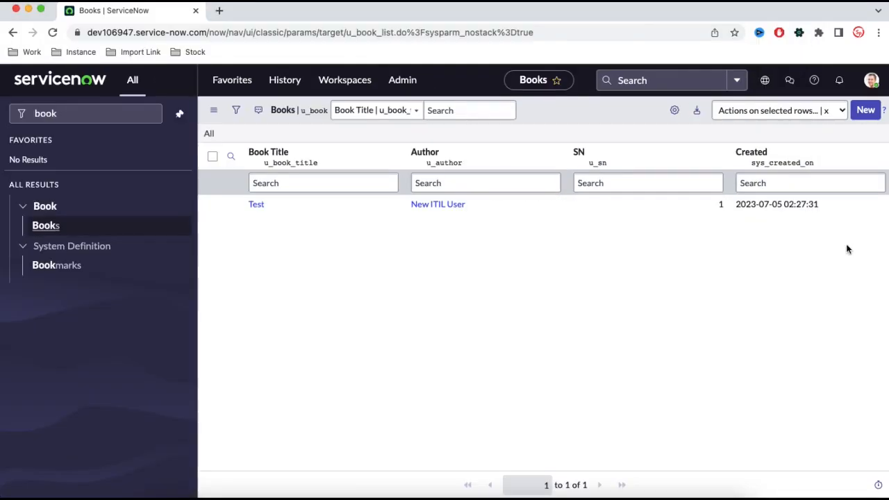
{"action": "left_click", "coordinate": [208, 134]}
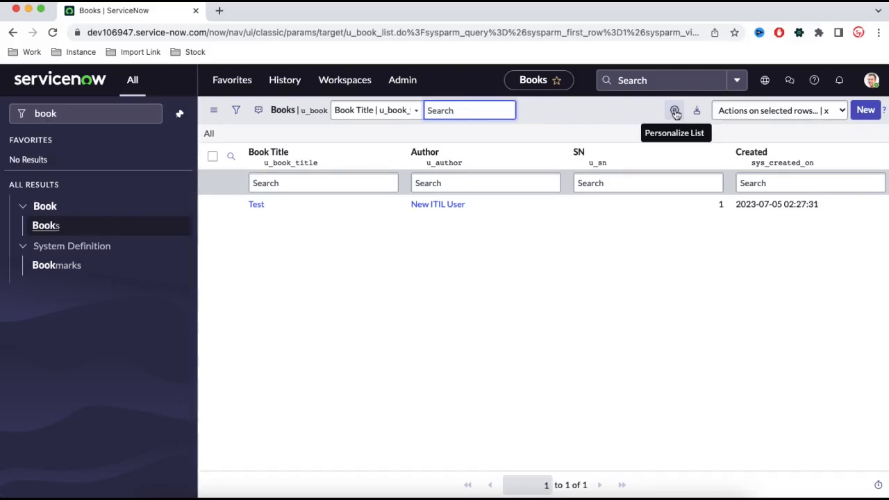
{"action": "right_click", "coordinate": [458, 160]}
{"action": "mouse_move", "coordinate": [518, 271]}
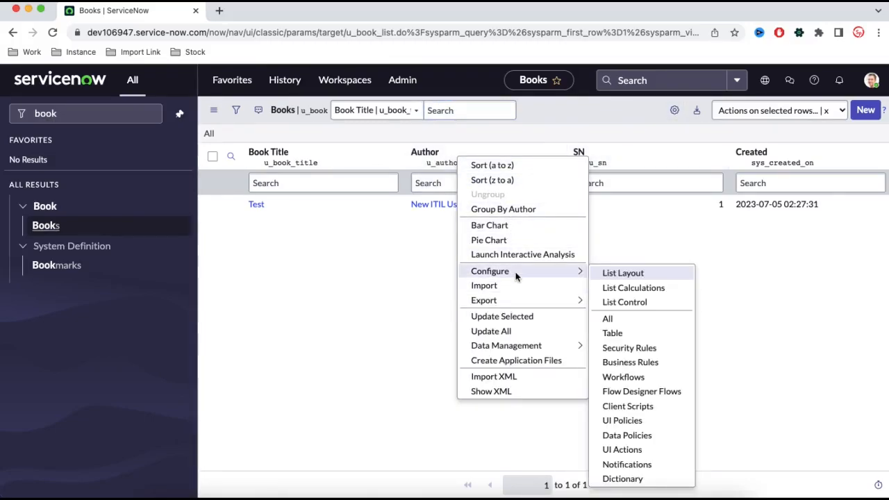
{"action": "left_click", "coordinate": [640, 272]}
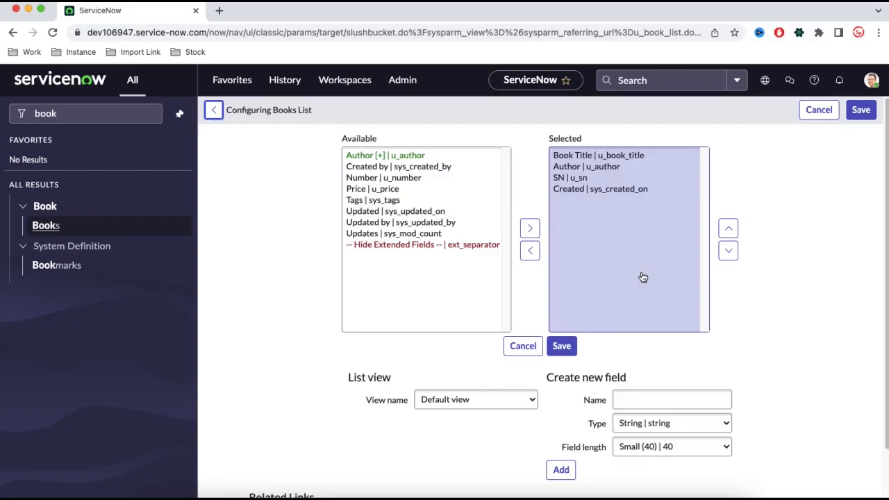
Add Price to the Books list's Default view layout, place it directly before Created, and save.
{"action": "left_click", "coordinate": [373, 188]}
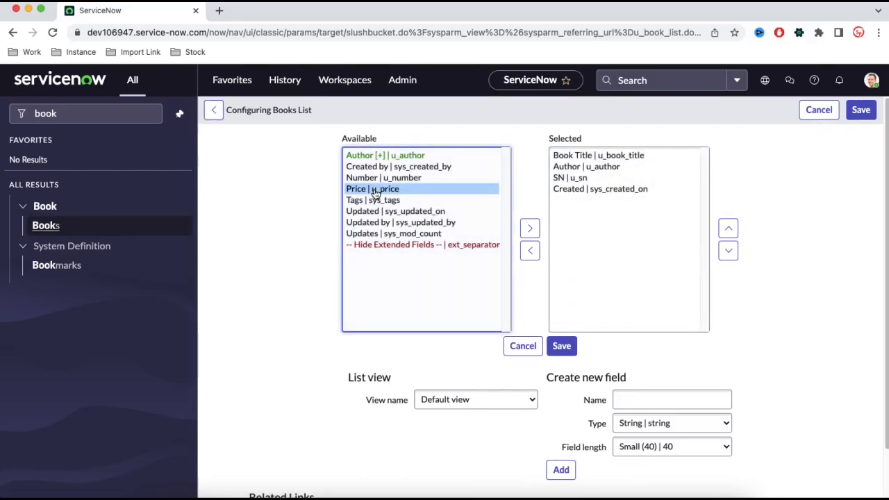
{"action": "left_click", "coordinate": [530, 229]}
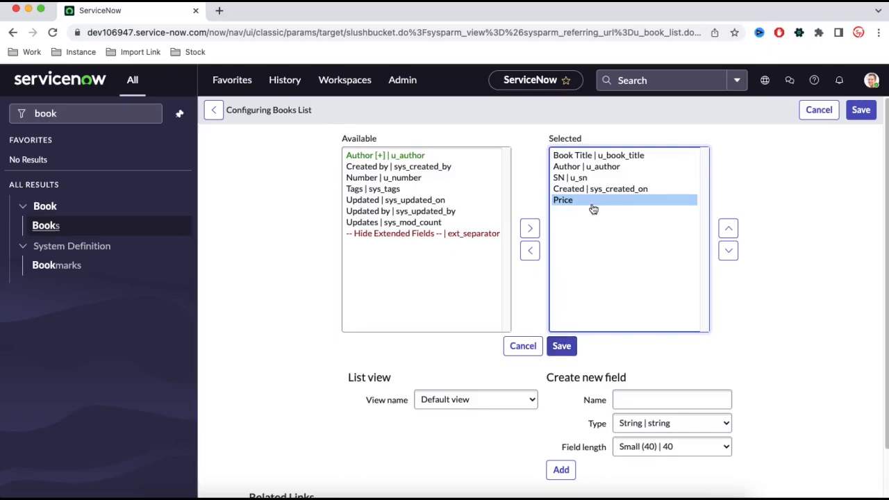
{"action": "left_click", "coordinate": [729, 230]}
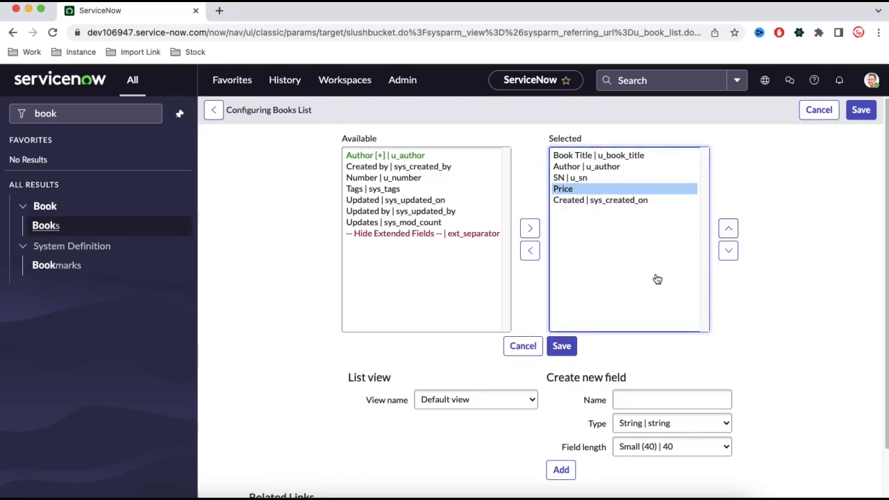
{"action": "left_click", "coordinate": [562, 347]}
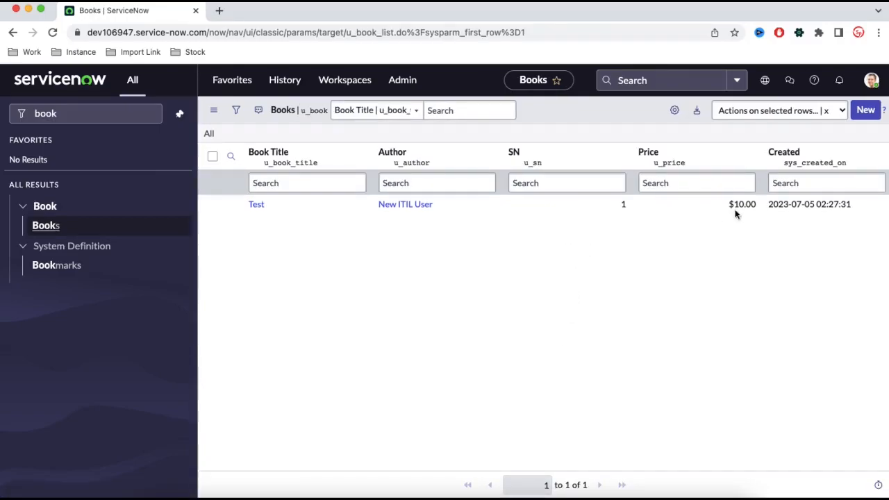
Switch to the ITIL user's incognito window, reload the Books list and reset its personalized columns to the column defaults.
{"action": "right_click", "coordinate": [410, 495]}
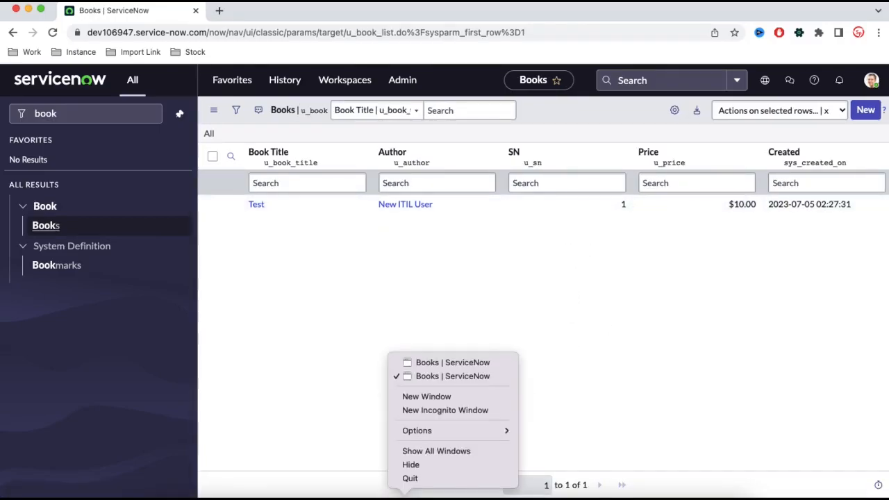
{"action": "left_click", "coordinate": [440, 363]}
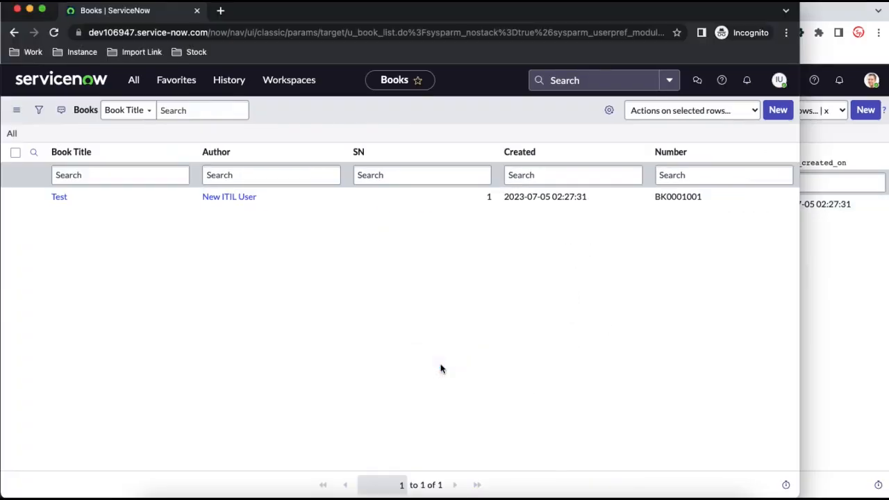
{"action": "left_click", "coordinate": [12, 133]}
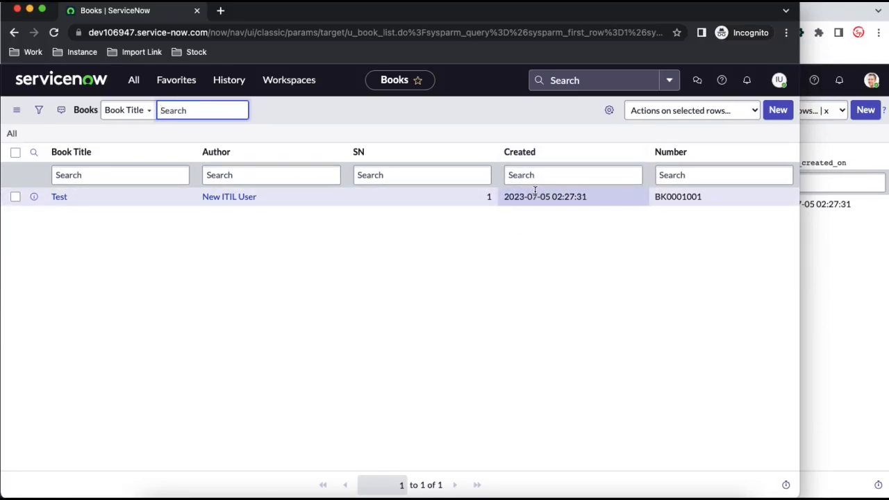
{"action": "mouse_move", "coordinate": [535, 191]}
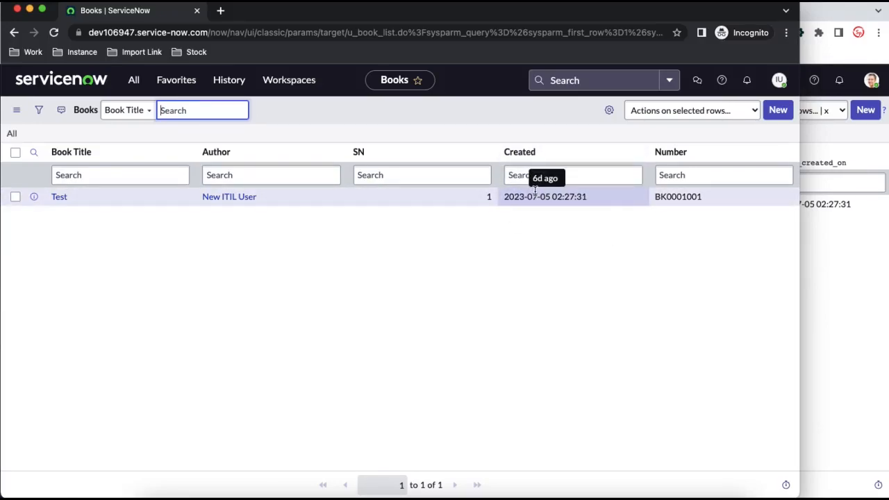
{"action": "left_click", "coordinate": [609, 115]}
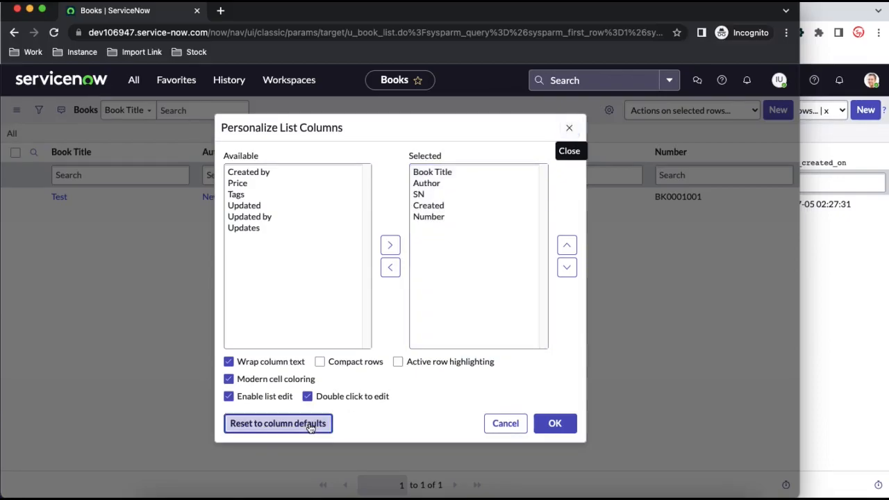
{"action": "left_click", "coordinate": [309, 423]}
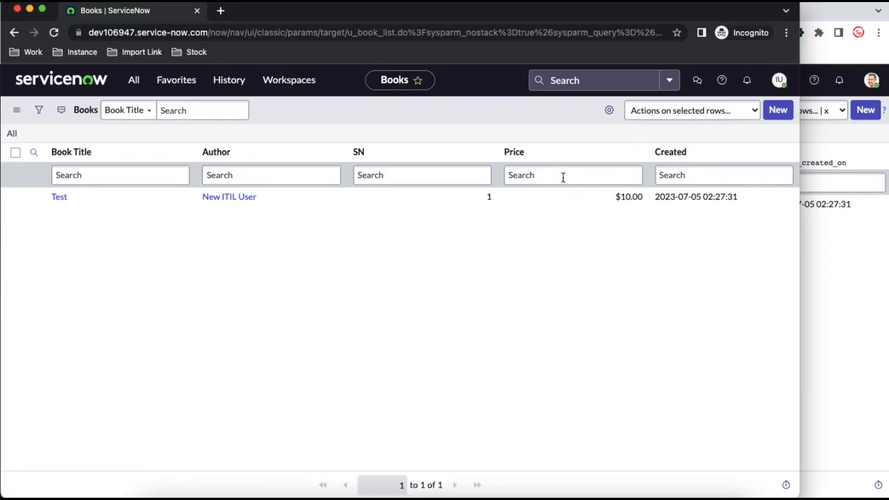
Return to the admin window and open the book record titled Test.
{"action": "left_click", "coordinate": [858, 249]}
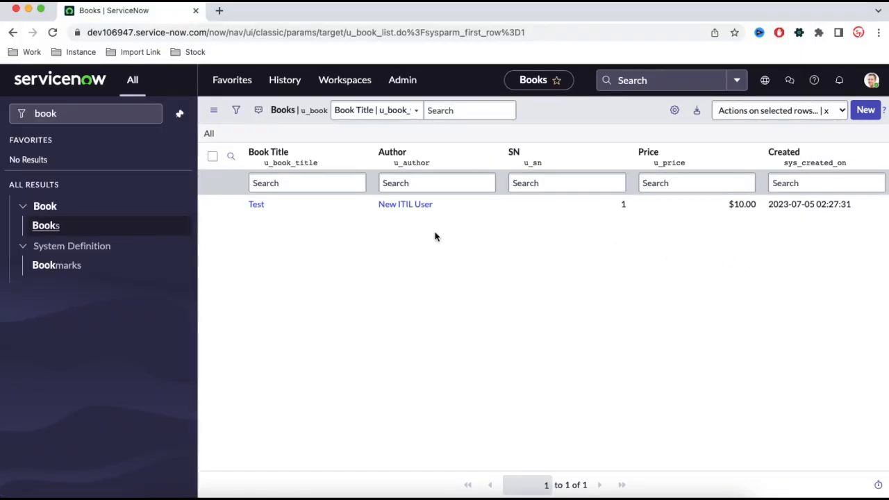
{"action": "left_click", "coordinate": [256, 205]}
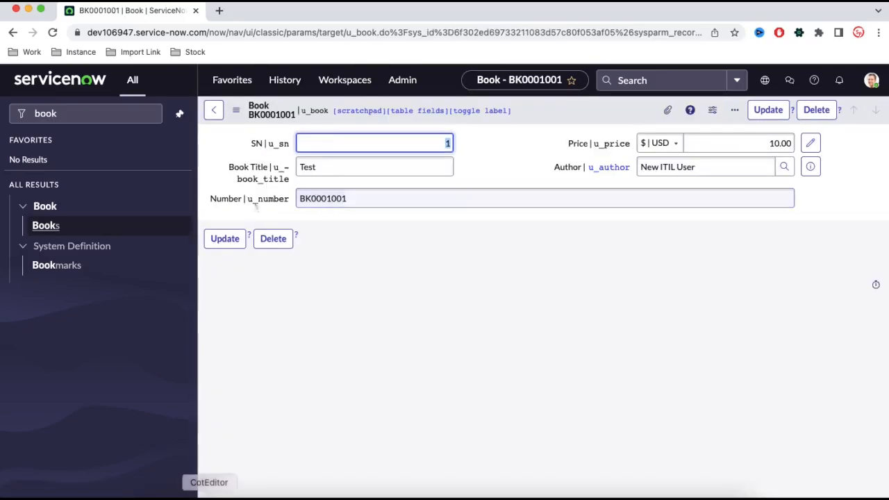
Switch to CotEditor and add the note lines "List Layout - Global Default" and "Form Layout -" below the existing notes.
{"action": "left_click", "coordinate": [208, 495]}
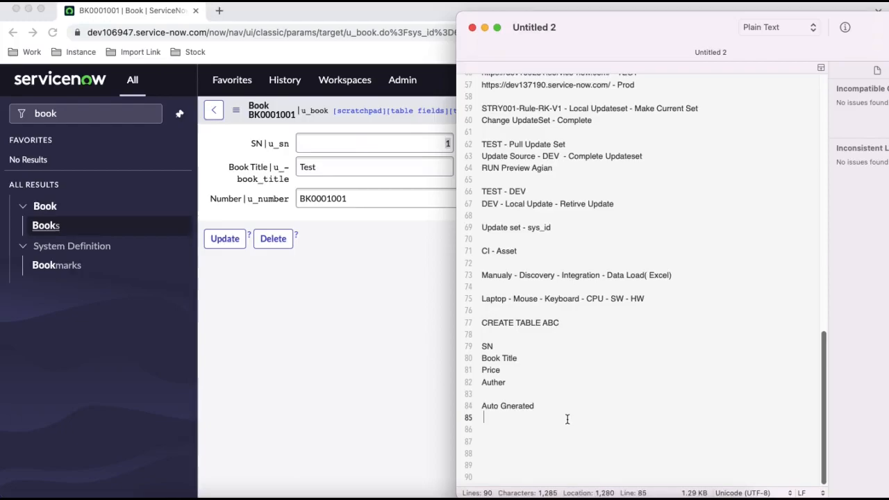
{"action": "key", "text": "Return"}
{"action": "key", "text": "Return"}
{"action": "type", "text": "List L"}
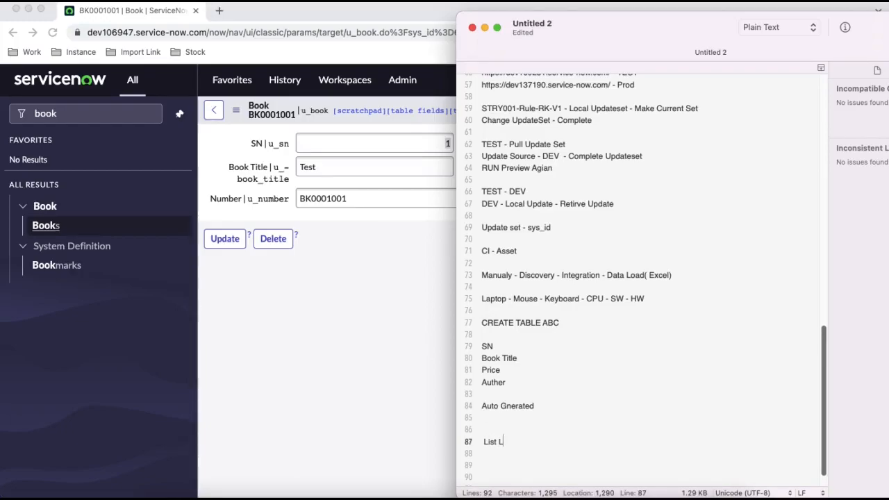
{"action": "type", "text": "ayout - Global Default"}
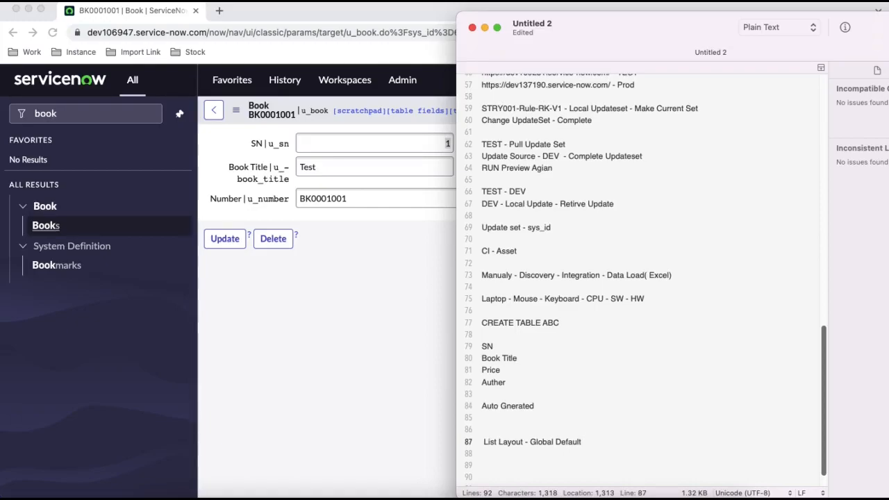
{"action": "key", "text": "Return"}
{"action": "type", "text": "Form Layout -"}
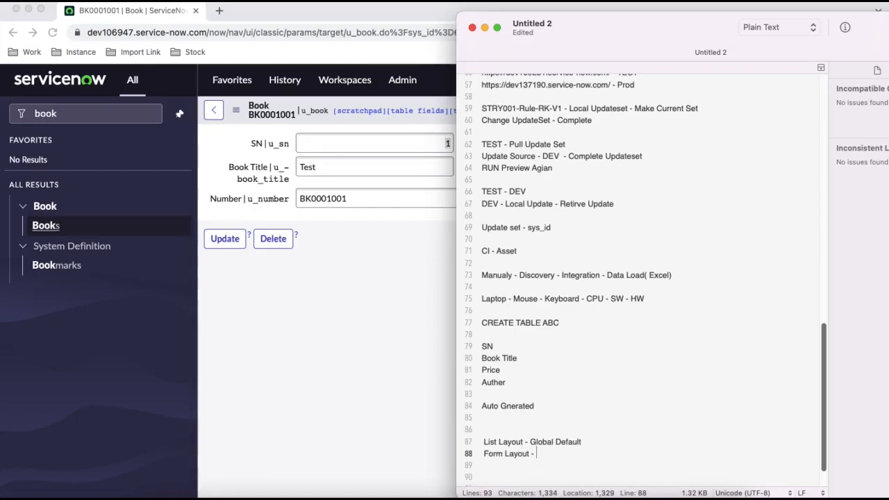
Return to the Test book record, review its form layout configuration, and leave it without saving.
{"action": "left_click", "coordinate": [363, 354]}
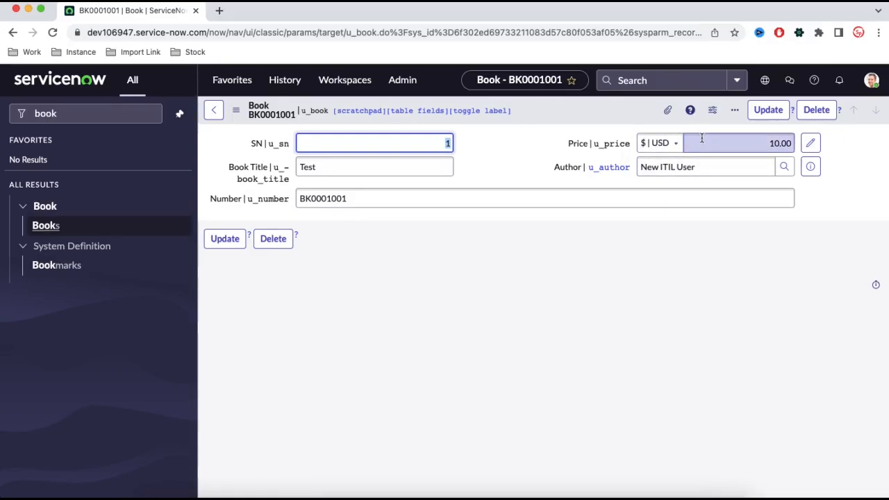
{"action": "right_click", "coordinate": [603, 115]}
{"action": "mouse_move", "coordinate": [635, 168]}
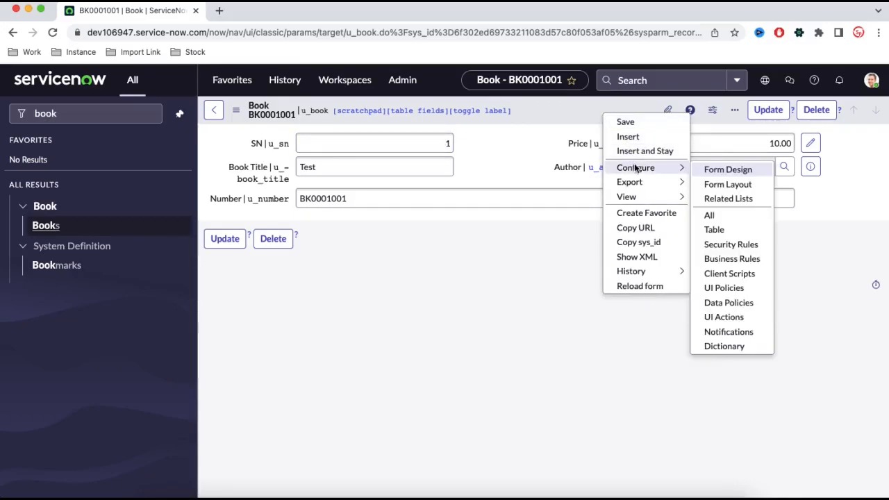
{"action": "left_click", "coordinate": [745, 185]}
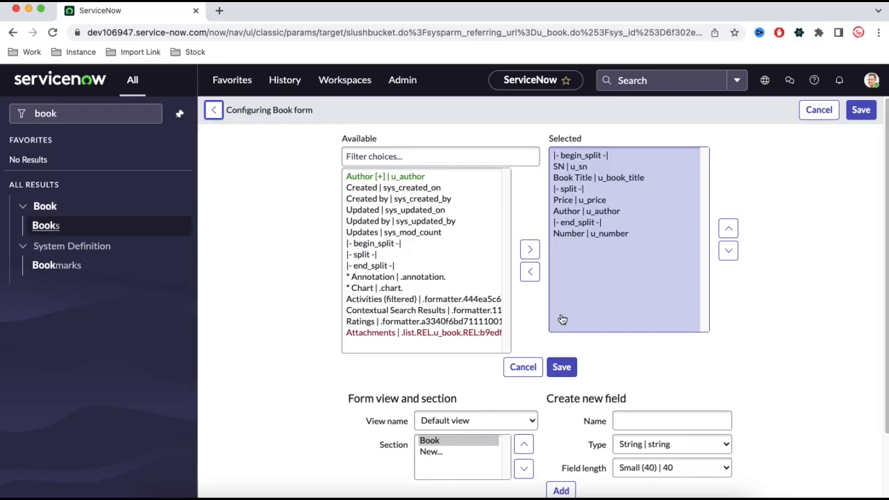
{"action": "left_click", "coordinate": [525, 371]}
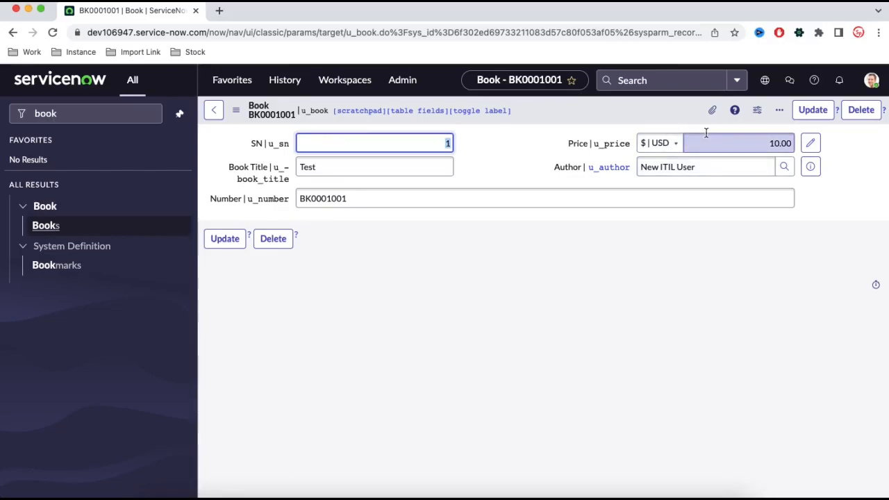
Open the Books list in a separate browser tab, open the Test record there and bring up its form layout configuration.
{"action": "left_click", "coordinate": [114, 233], "text": "super"}
{"action": "left_click", "coordinate": [294, 14]}
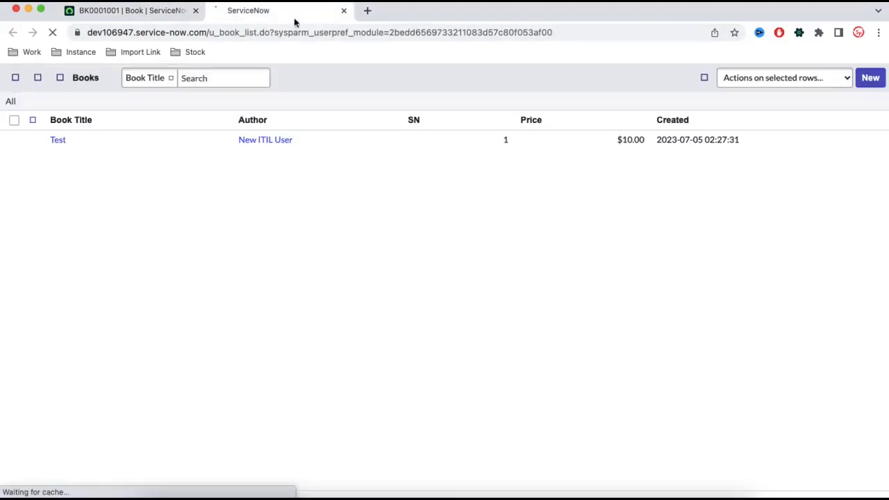
{"action": "left_click", "coordinate": [60, 174]}
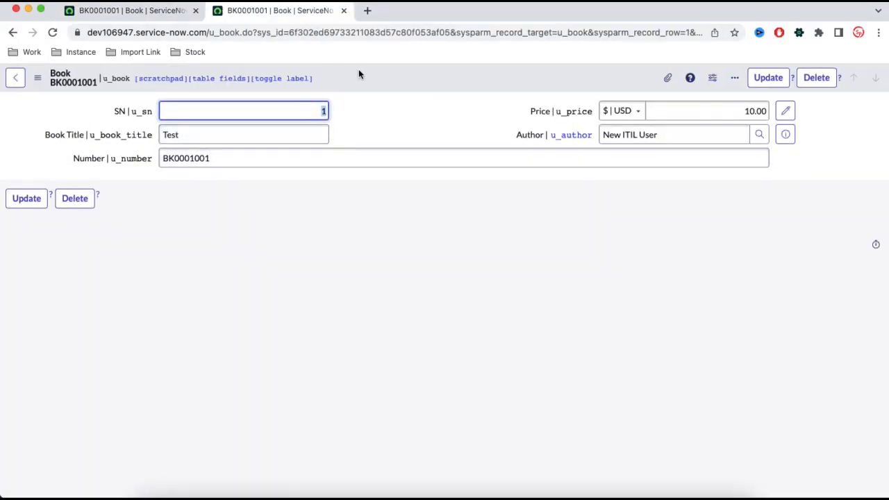
{"action": "right_click", "coordinate": [376, 78]}
{"action": "mouse_move", "coordinate": [411, 135]}
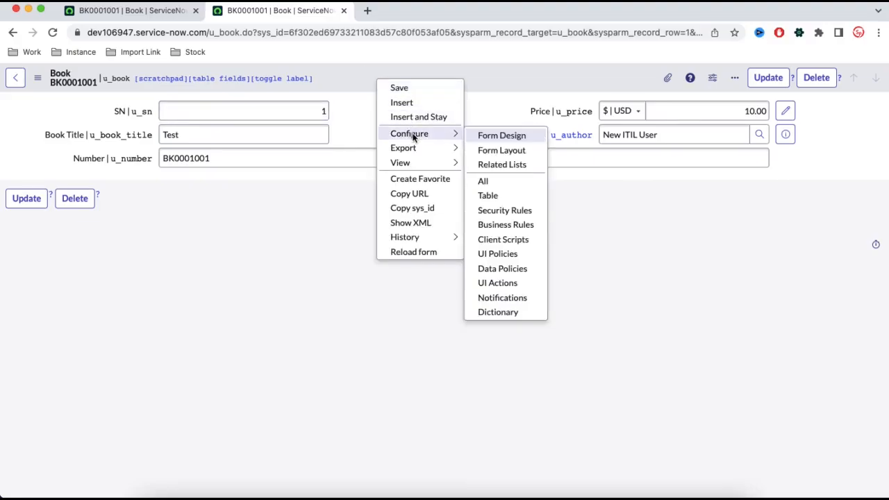
{"action": "left_click", "coordinate": [516, 150]}
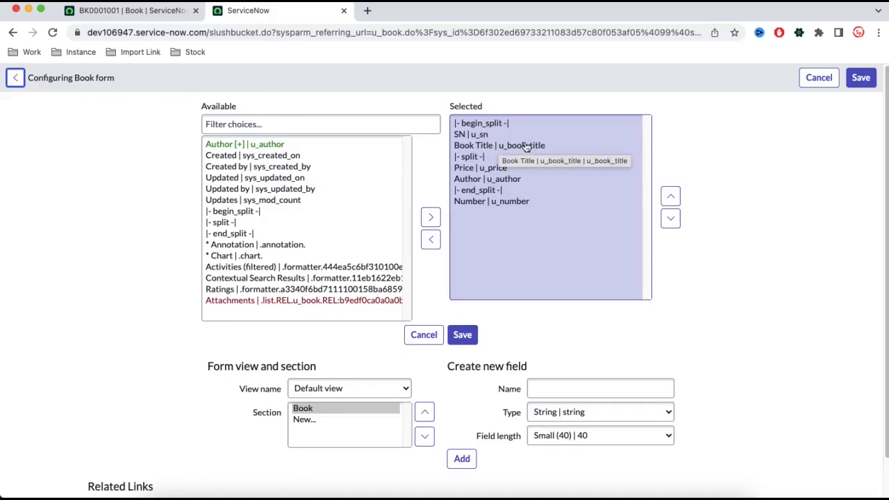
Compare the Book form with its layout configuration to see how the split markers arrange the fields into columns.
{"action": "left_click", "coordinate": [143, 10]}
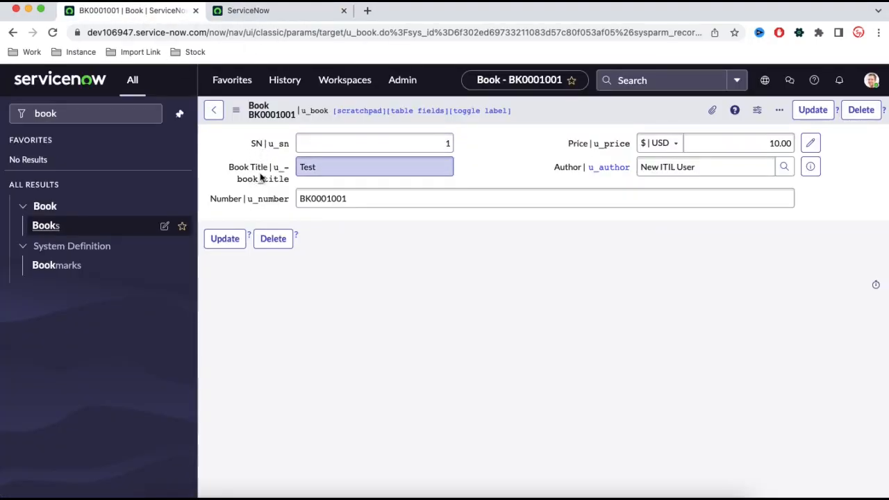
{"action": "left_click", "coordinate": [274, 13]}
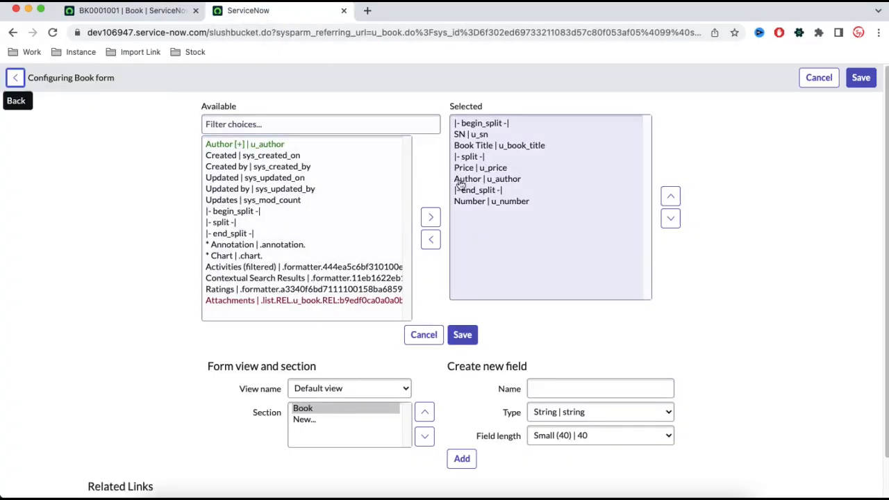
{"action": "left_click", "coordinate": [167, 10]}
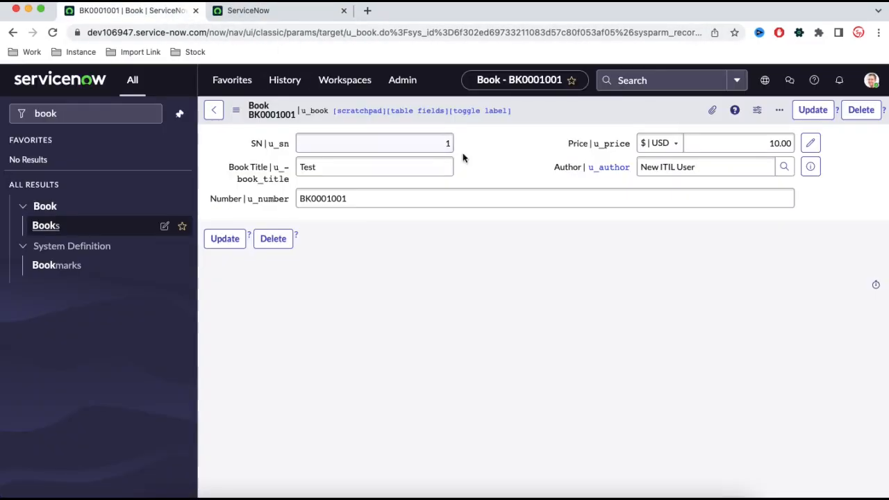
{"action": "left_click", "coordinate": [309, 14]}
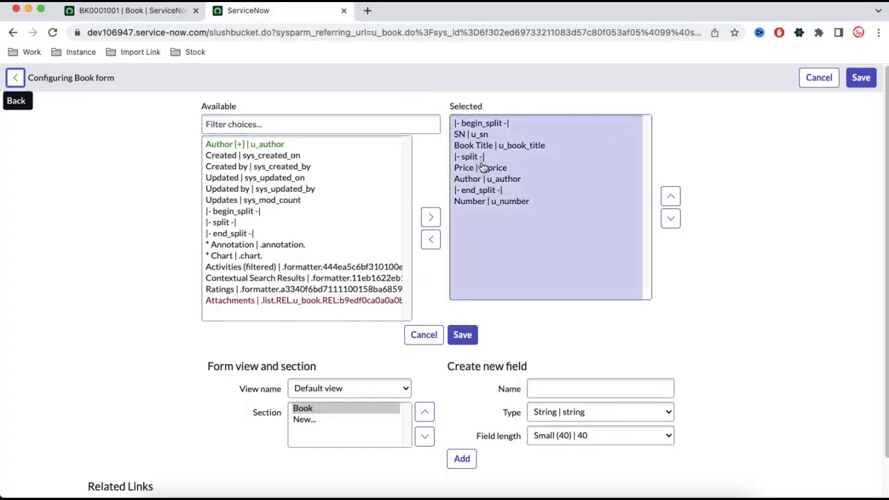
{"action": "left_click", "coordinate": [184, 18]}
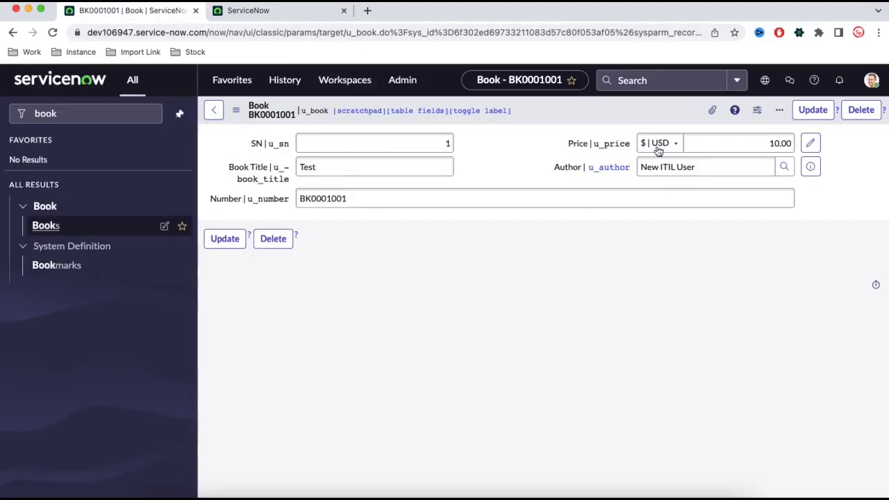
{"action": "left_click", "coordinate": [323, 13]}
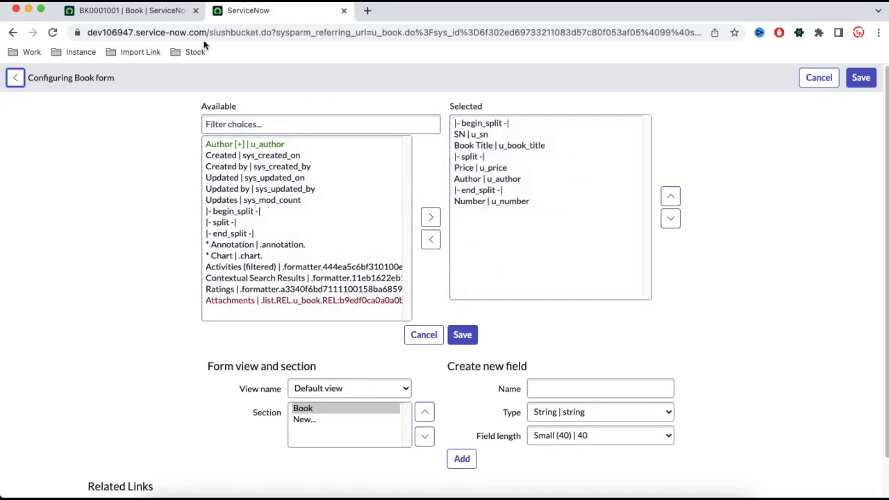
{"action": "left_click", "coordinate": [183, 14]}
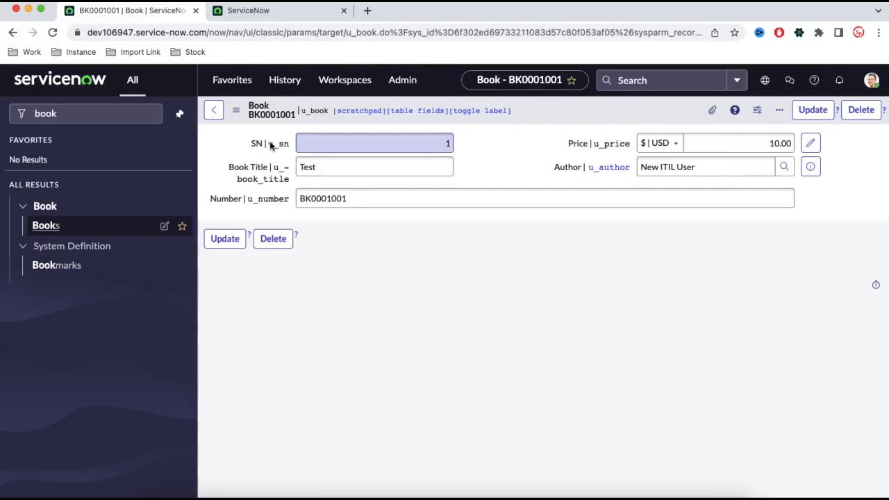
In the Book form layout configuration, move the Number field up to sit directly below the begin_split marker.
{"action": "left_click", "coordinate": [248, 11]}
{"action": "left_click", "coordinate": [476, 201]}
{"action": "left_click", "coordinate": [671, 196]}
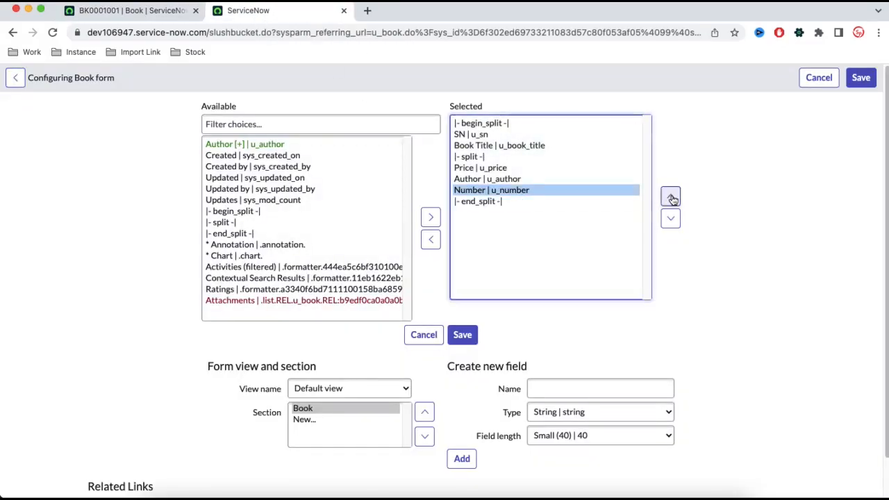
{"action": "left_click", "coordinate": [670, 195]}
{"action": "left_click", "coordinate": [671, 196]}
{"action": "left_click", "coordinate": [670, 196]}
{"action": "left_click", "coordinate": [670, 196]}
{"action": "left_click", "coordinate": [671, 196]}
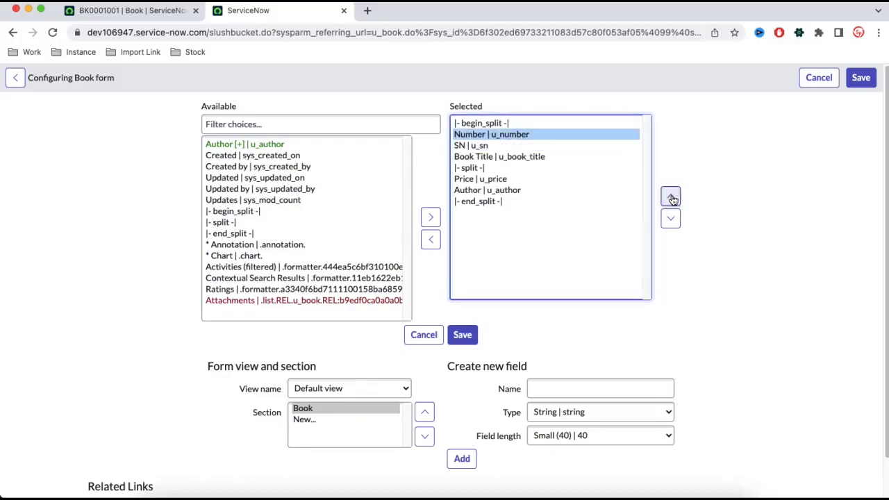
Move the SN field down below the split marker, compare the layout with the old form, and save it.
{"action": "left_click", "coordinate": [475, 147]}
{"action": "left_click", "coordinate": [671, 219]}
{"action": "left_click", "coordinate": [671, 219]}
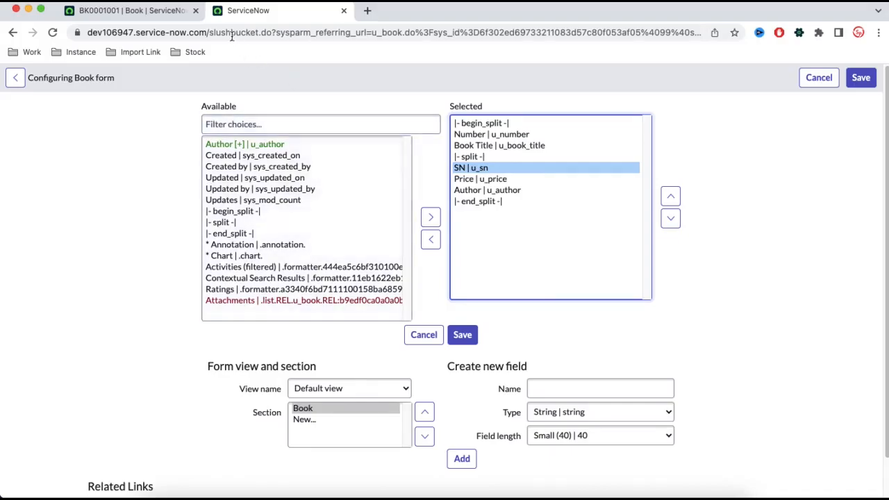
{"action": "left_click", "coordinate": [173, 14]}
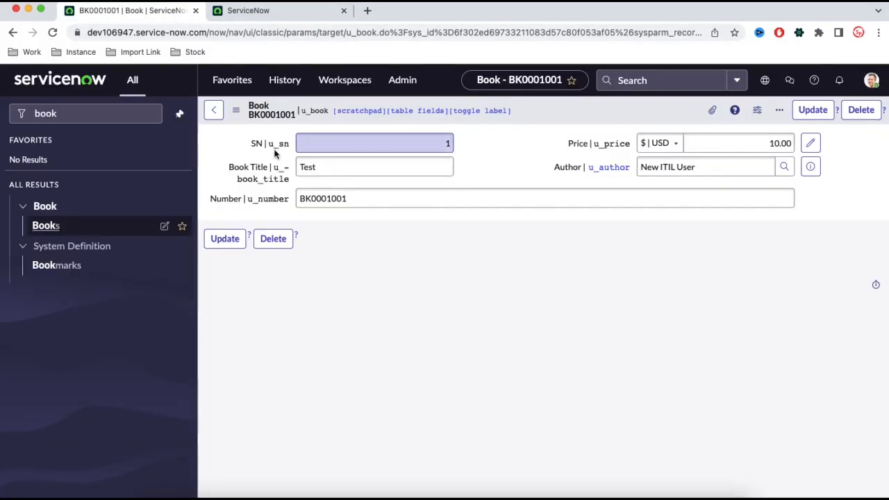
{"action": "left_click", "coordinate": [271, 9]}
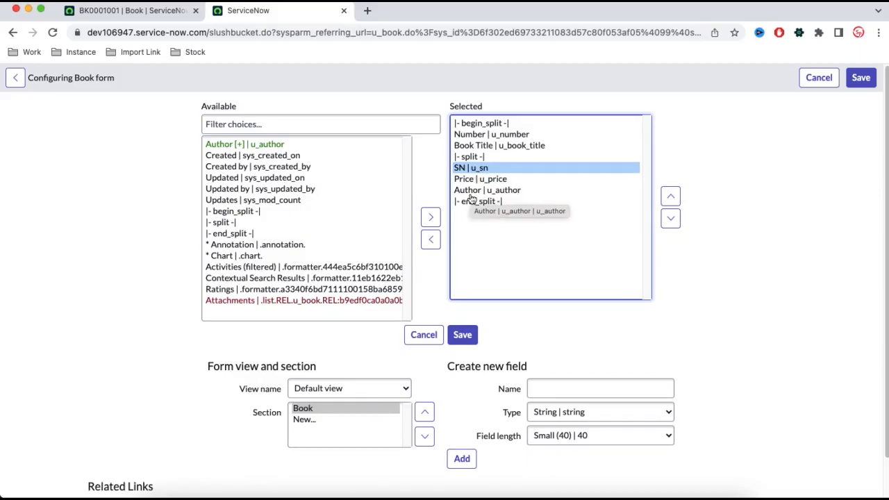
{"action": "left_click", "coordinate": [181, 14]}
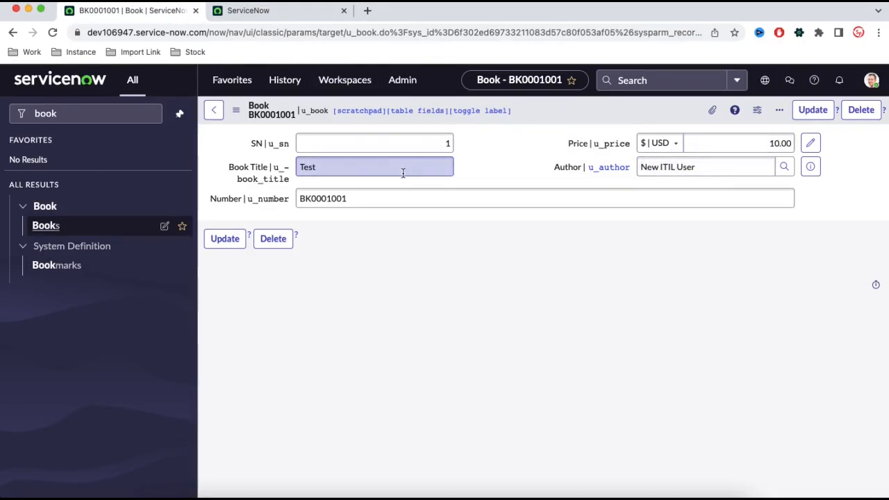
{"action": "left_click", "coordinate": [248, 11]}
{"action": "left_click", "coordinate": [465, 335]}
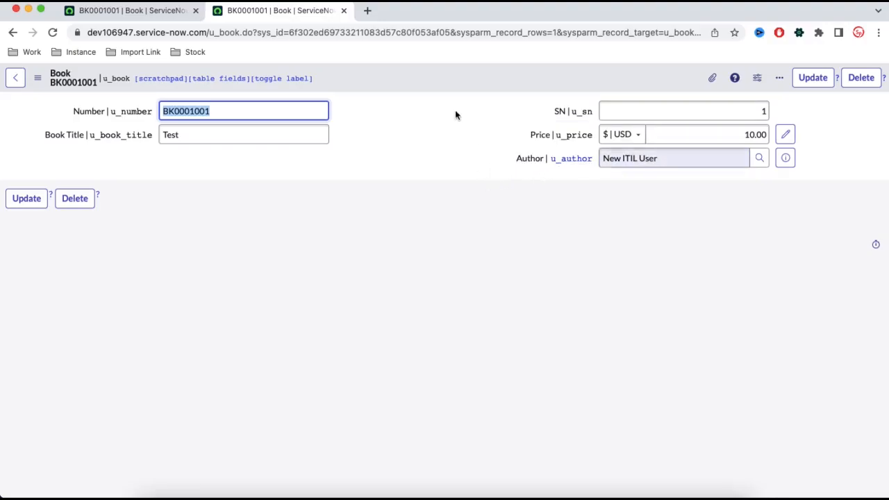
Reopen the Book form's layout configuration and create a new section captioned "Author Information".
{"action": "right_click", "coordinate": [482, 82]}
{"action": "mouse_move", "coordinate": [512, 135]}
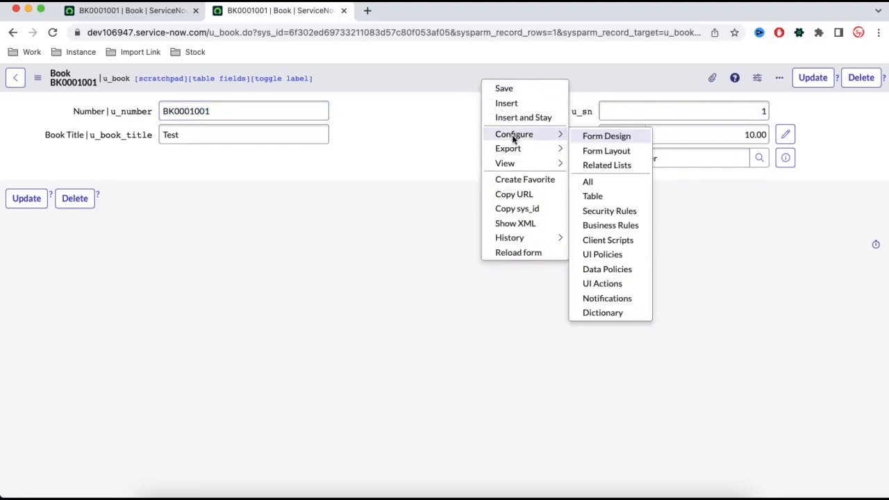
{"action": "left_click", "coordinate": [605, 151]}
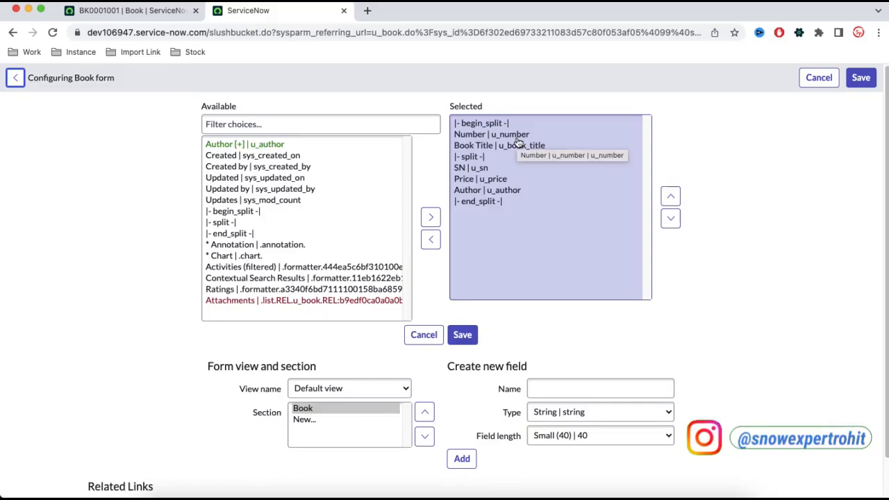
{"action": "left_click", "coordinate": [151, 17]}
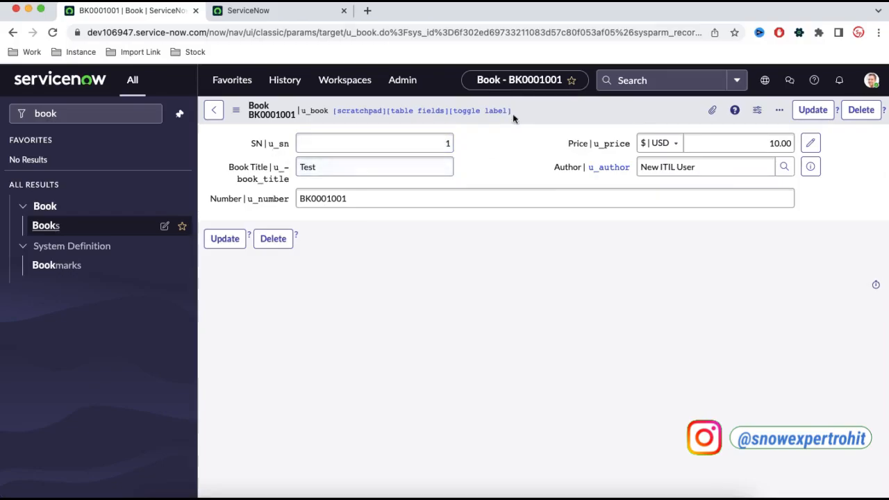
{"action": "left_click", "coordinate": [271, 10]}
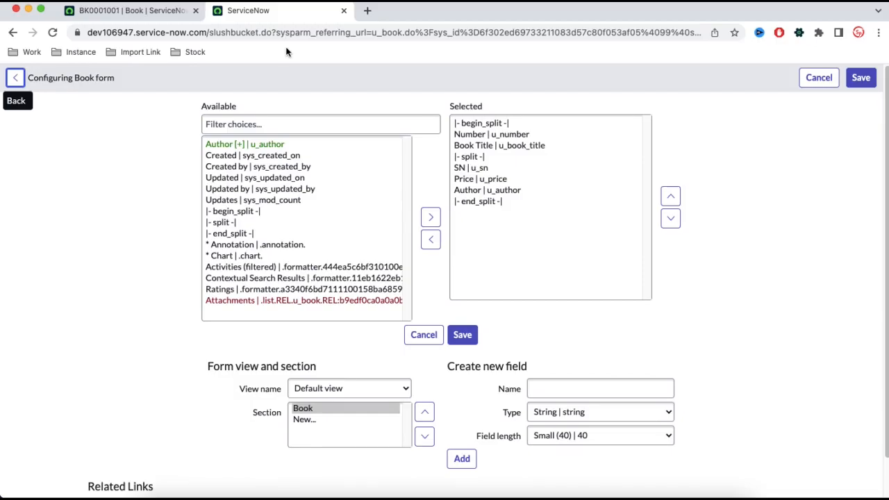
{"action": "left_click", "coordinate": [167, 14]}
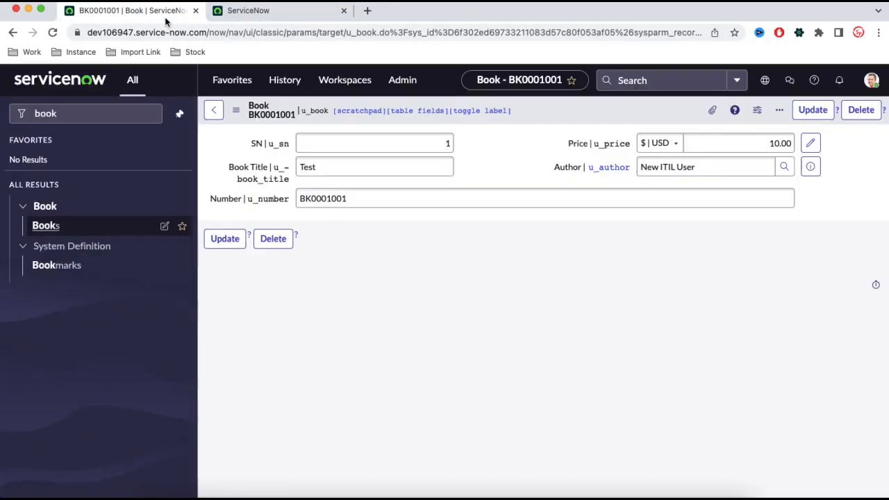
{"action": "left_click", "coordinate": [273, 19]}
{"action": "left_click", "coordinate": [325, 421]}
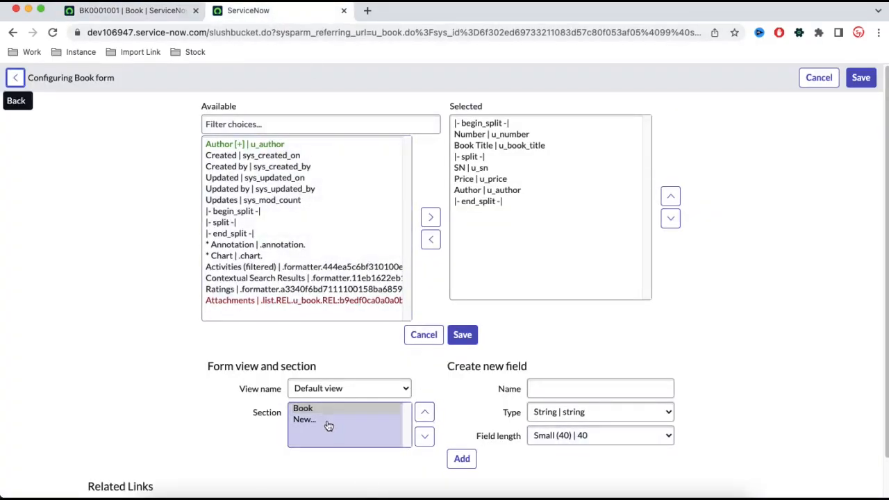
{"action": "type", "text": "Author Info"}
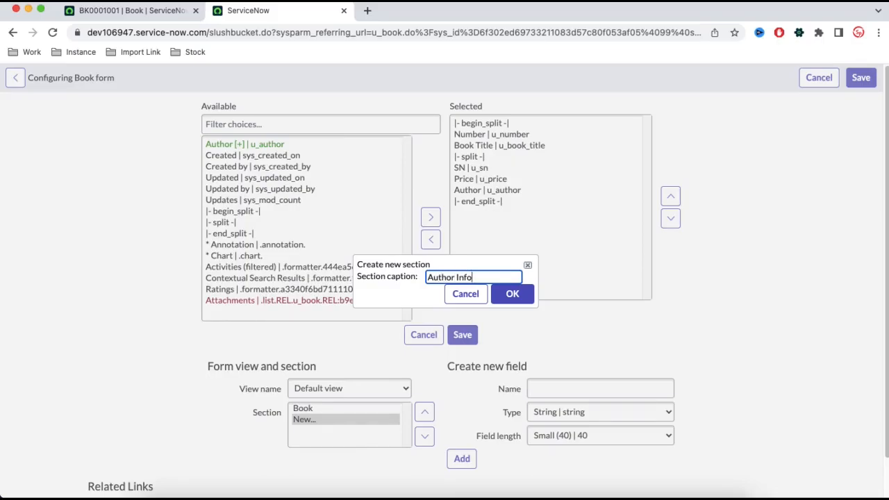
{"action": "type", "text": "rmation"}
{"action": "left_click", "coordinate": [512, 296]}
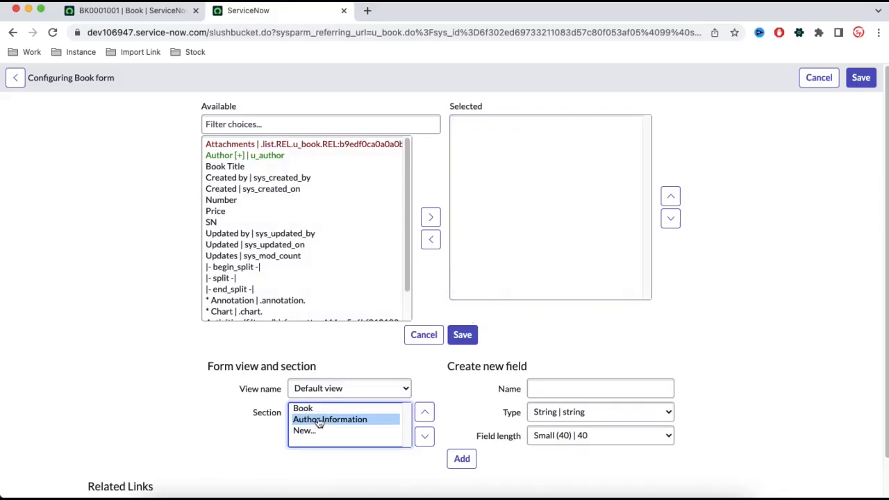
Add the Author field to the Author Information section and save that section's changes while starting another new section.
{"action": "left_click", "coordinate": [238, 157]}
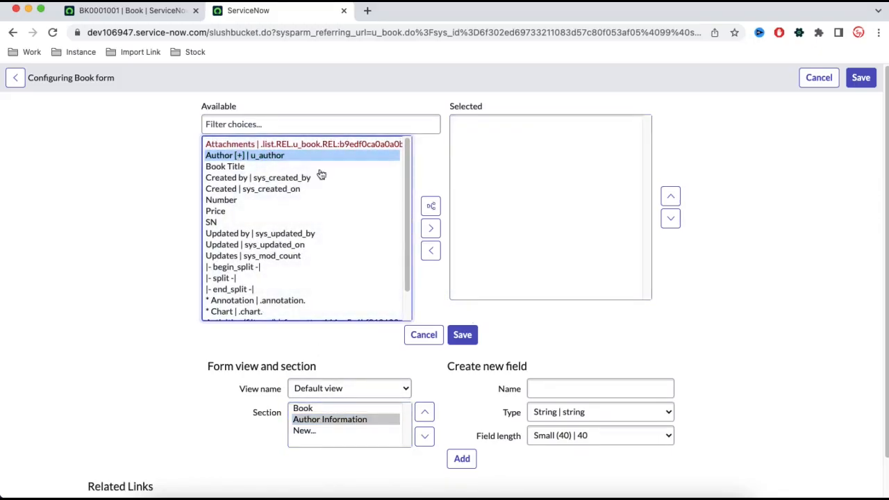
{"action": "left_click", "coordinate": [430, 229]}
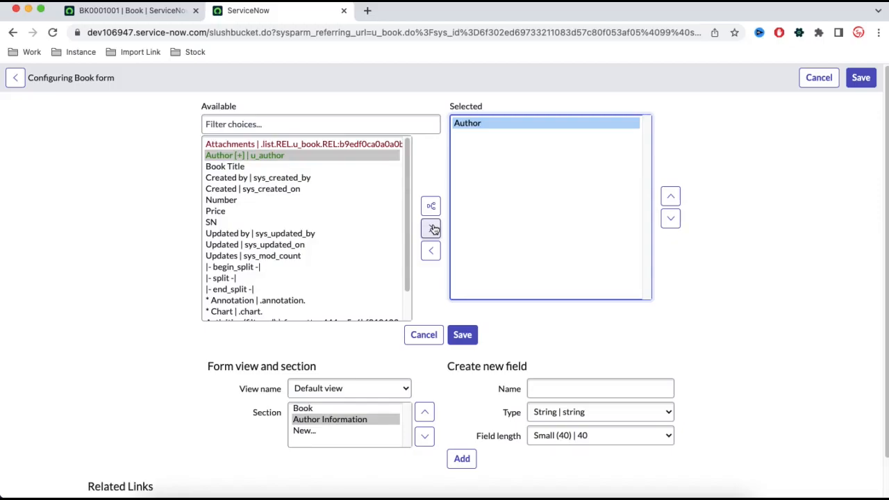
{"action": "left_click", "coordinate": [306, 432]}
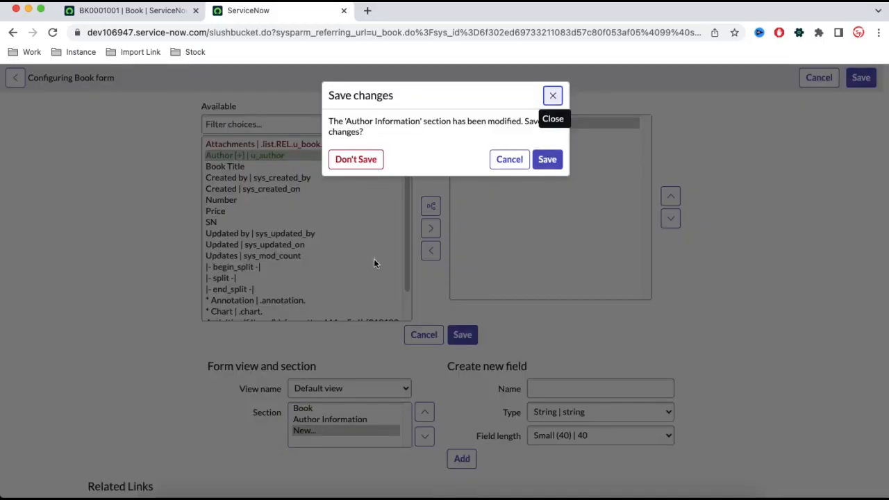
{"action": "left_click", "coordinate": [546, 162]}
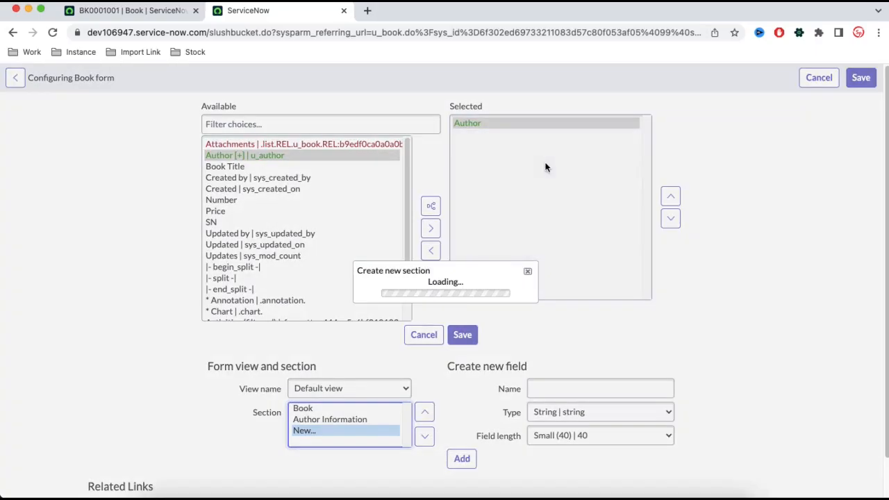
Create a "Publisher Information" section containing the Created by and Created fields, and save the form layout.
{"action": "type", "text": "Publisher Information"}
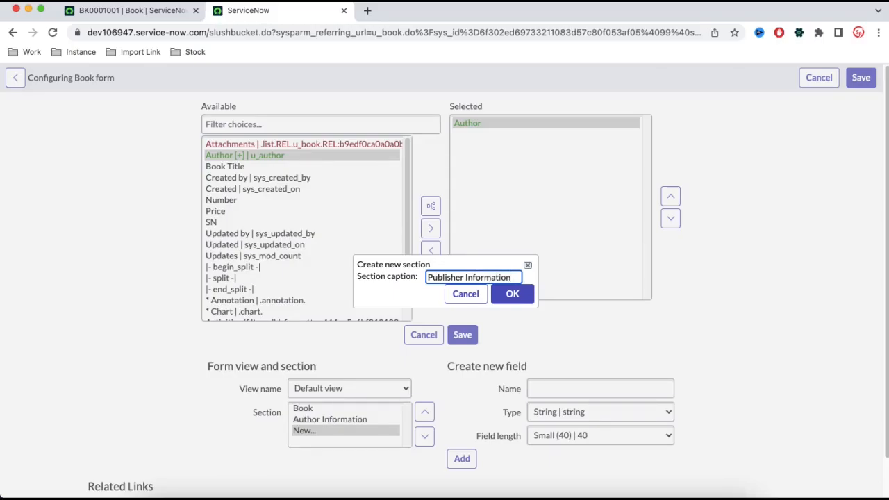
{"action": "left_click", "coordinate": [517, 294]}
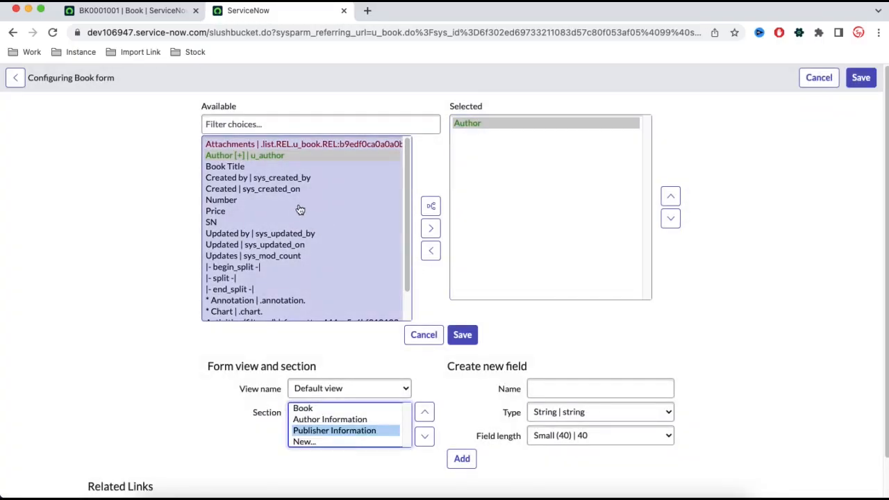
{"action": "left_click", "coordinate": [268, 179]}
{"action": "left_click", "coordinate": [270, 200], "text": "super"}
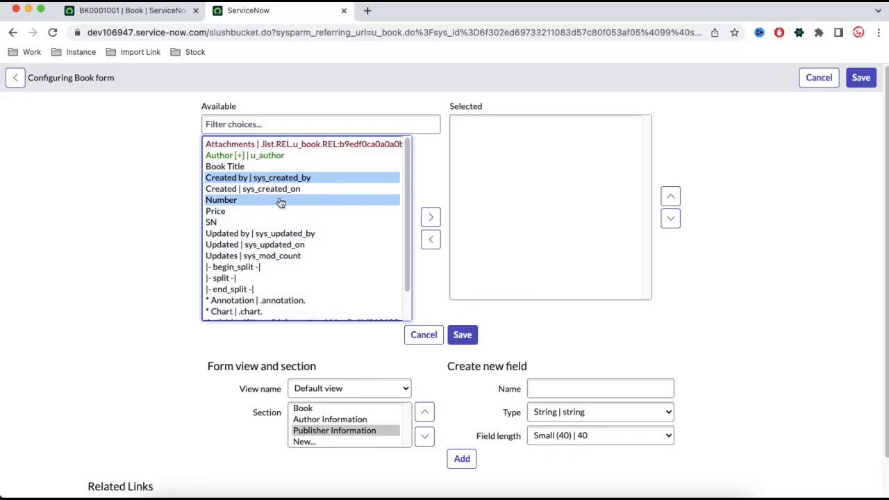
{"action": "left_click", "coordinate": [256, 193], "text": "super"}
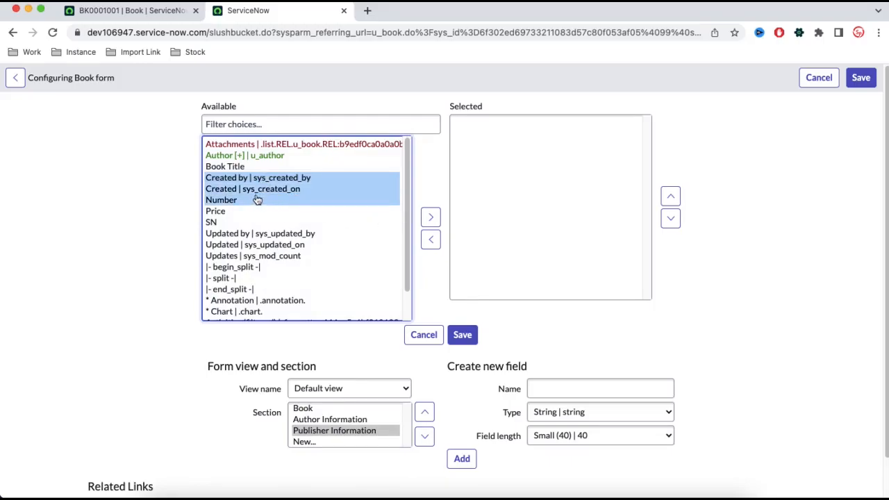
{"action": "left_click", "coordinate": [258, 200], "text": "super"}
{"action": "left_click", "coordinate": [430, 218]}
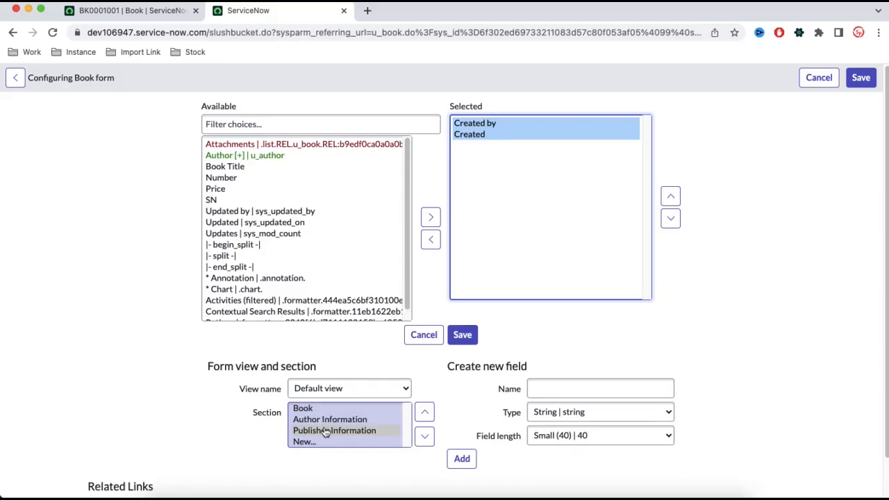
{"action": "left_click", "coordinate": [463, 335]}
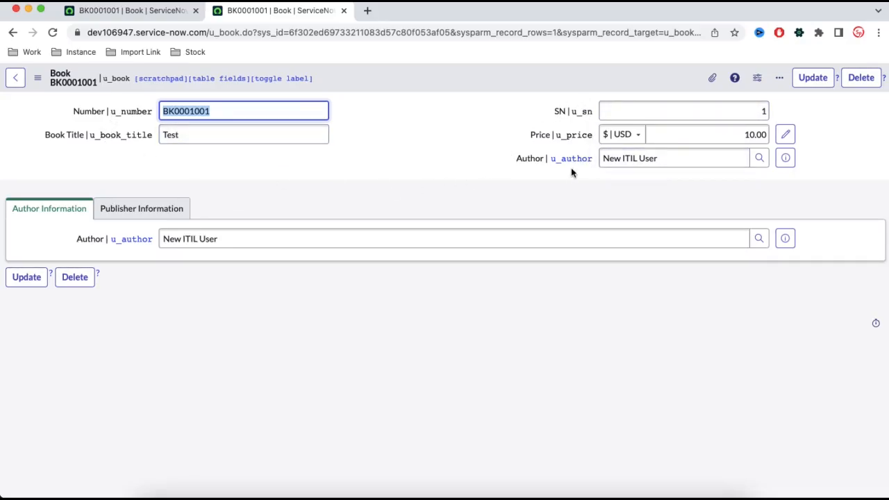
Review the fields shown in the Author Information and Publisher Information sections of the Book form.
{"action": "left_click", "coordinate": [165, 209]}
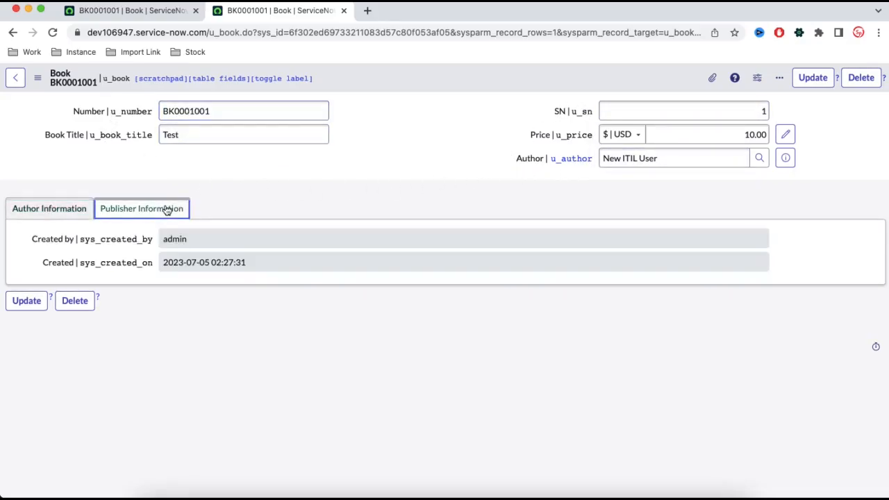
{"action": "left_click", "coordinate": [69, 214]}
{"action": "left_click", "coordinate": [132, 214]}
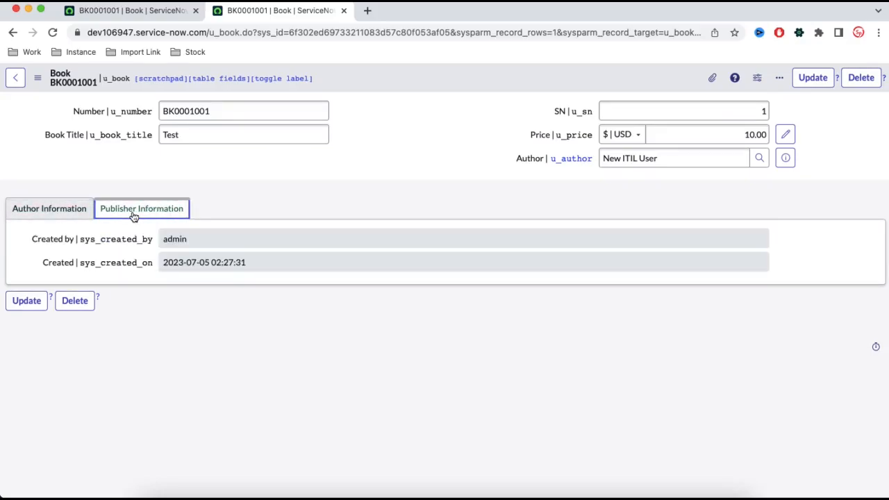
{"action": "left_click", "coordinate": [87, 220]}
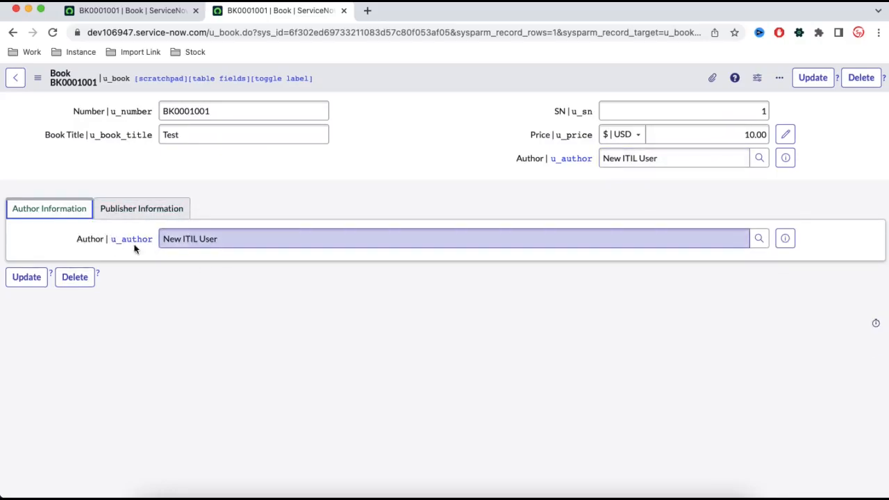
{"action": "left_click", "coordinate": [132, 212]}
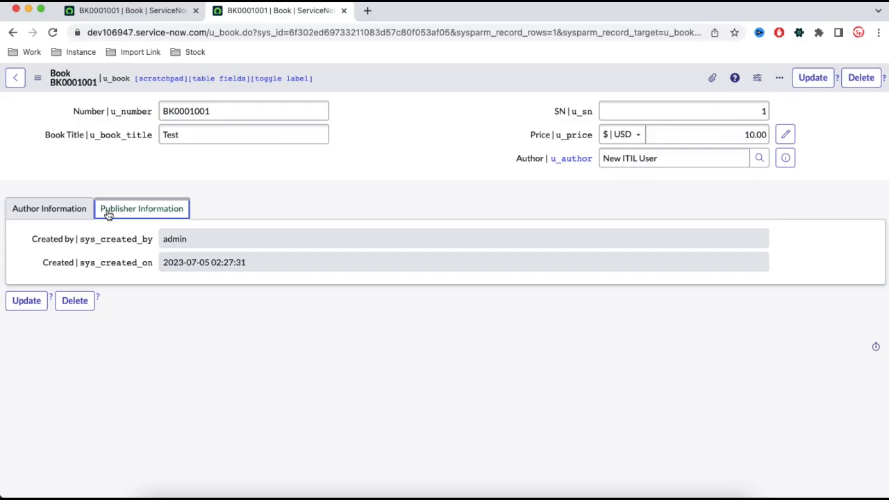
{"action": "left_click", "coordinate": [55, 210]}
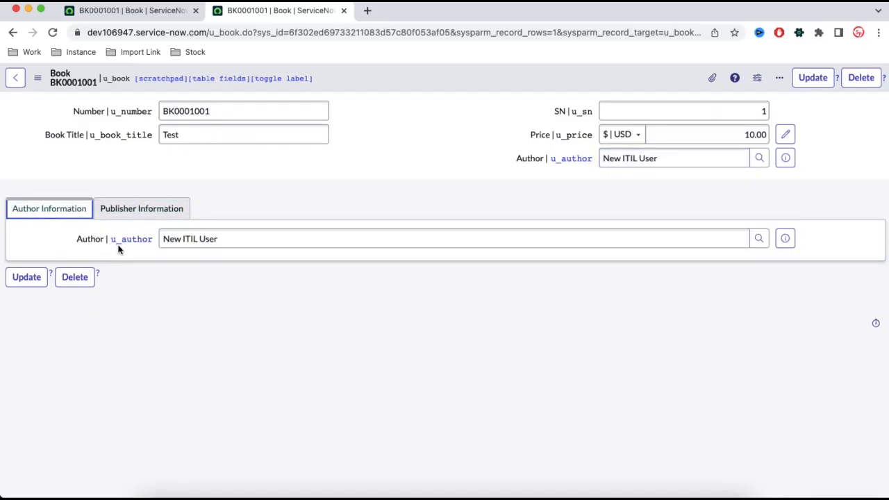
Reopen the form layout configuration, remove the Author field from the main Book section, and save the layout.
{"action": "right_click", "coordinate": [447, 86]}
{"action": "mouse_move", "coordinate": [478, 136]}
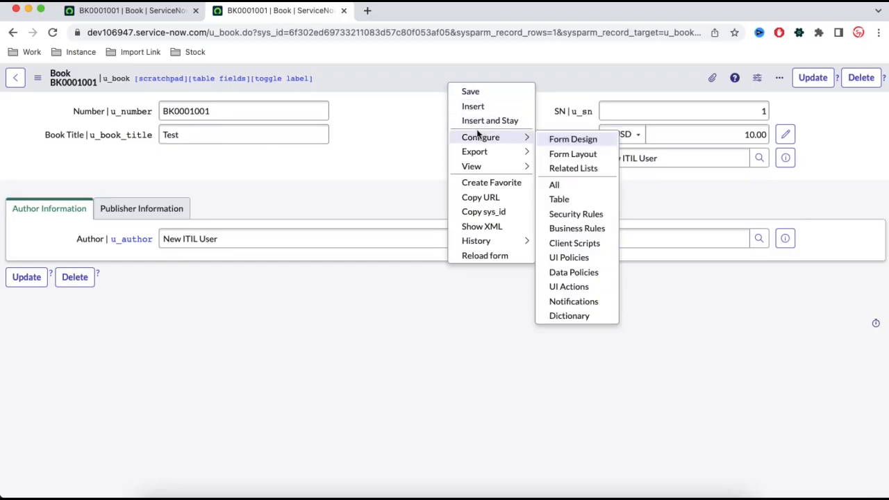
{"action": "left_click", "coordinate": [577, 155]}
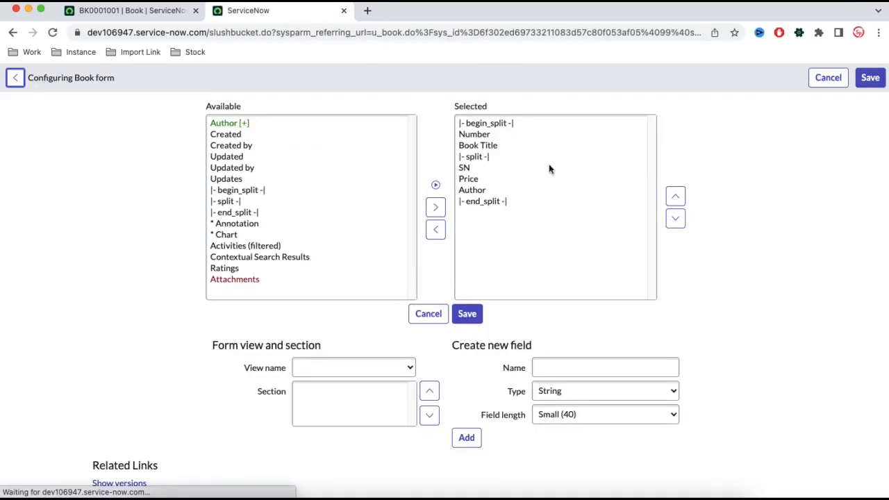
{"action": "left_click", "coordinate": [481, 191]}
{"action": "left_click", "coordinate": [303, 410]}
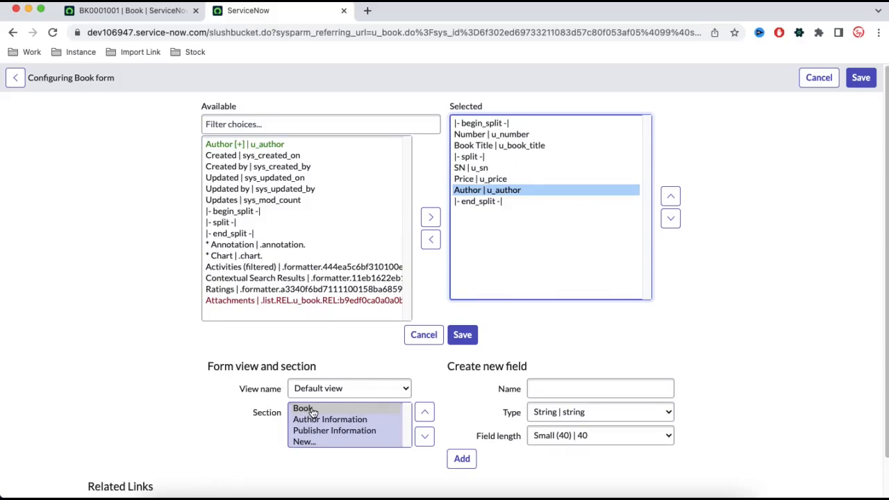
{"action": "left_click", "coordinate": [432, 239]}
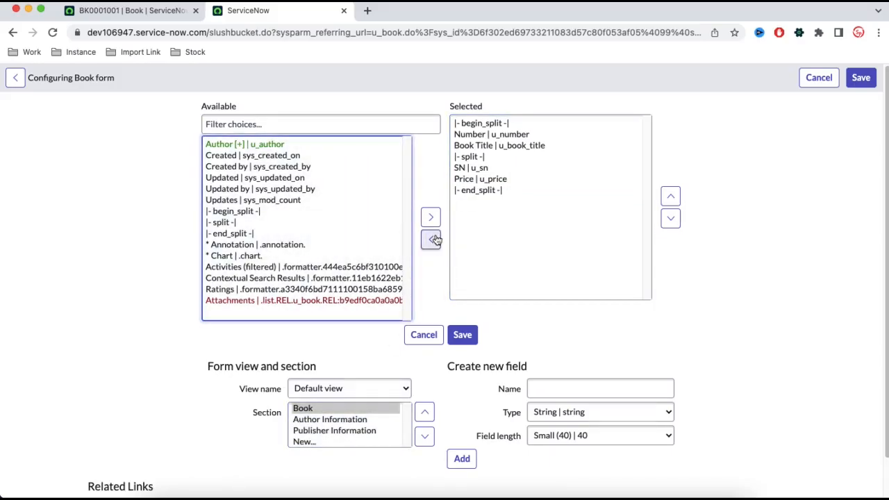
{"action": "left_click", "coordinate": [463, 335]}
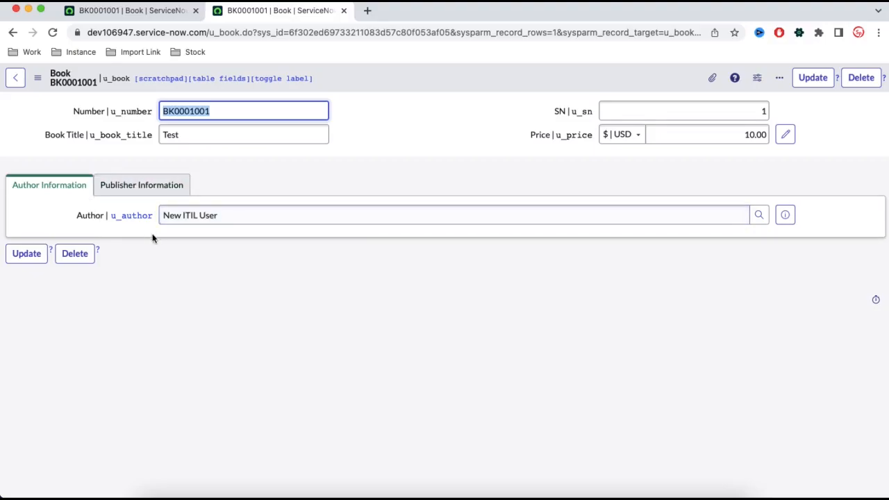
Check the Publisher Information section and open the Test book record in the ITIL user's incognito window.
{"action": "left_click", "coordinate": [151, 188]}
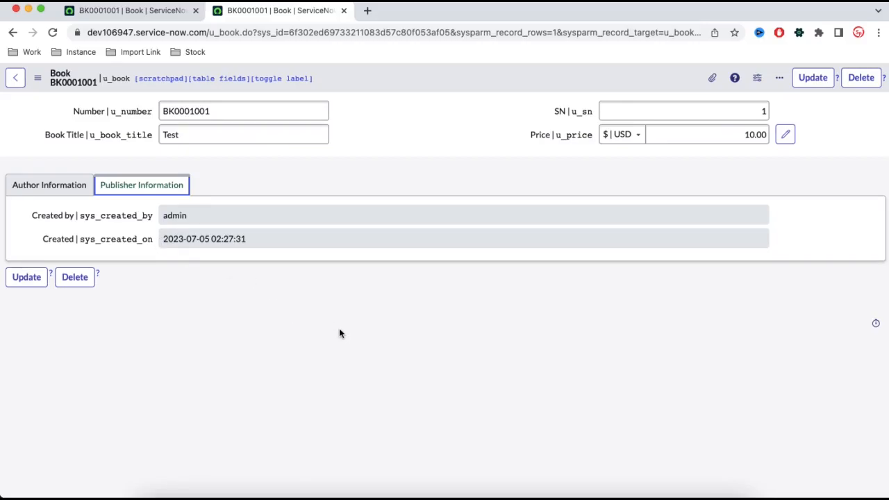
{"action": "right_click", "coordinate": [406, 496]}
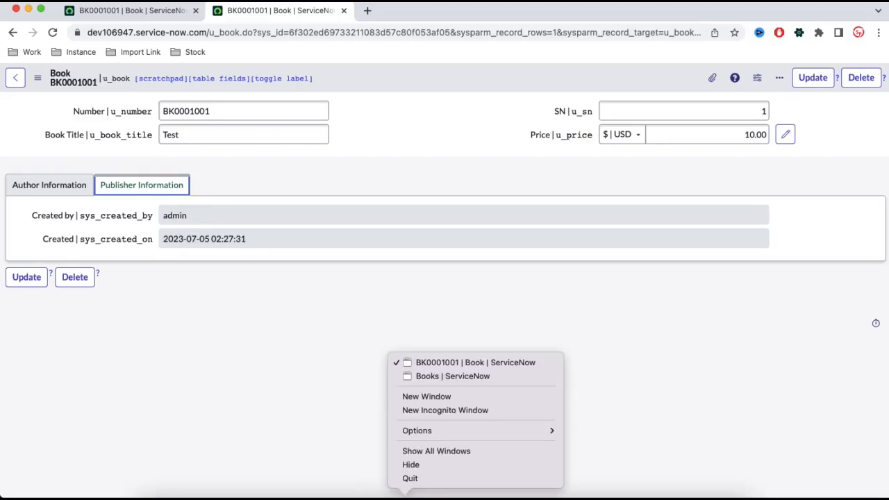
{"action": "left_click", "coordinate": [456, 377]}
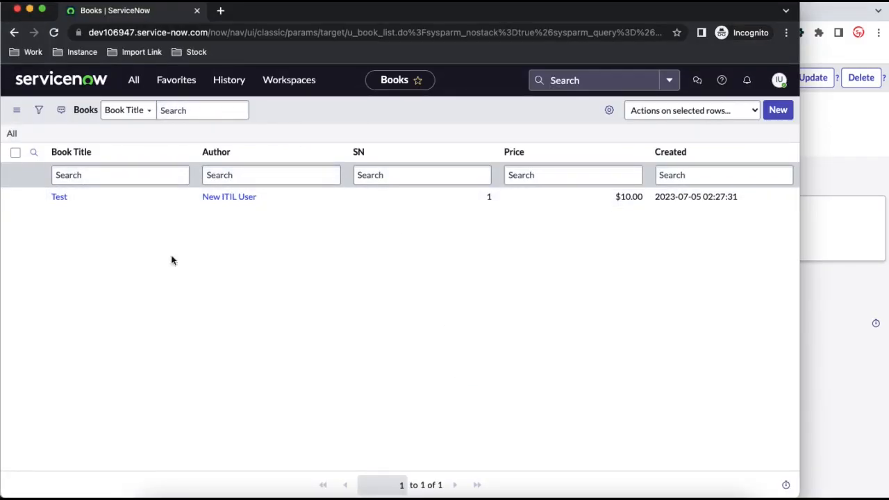
{"action": "left_click", "coordinate": [779, 80]}
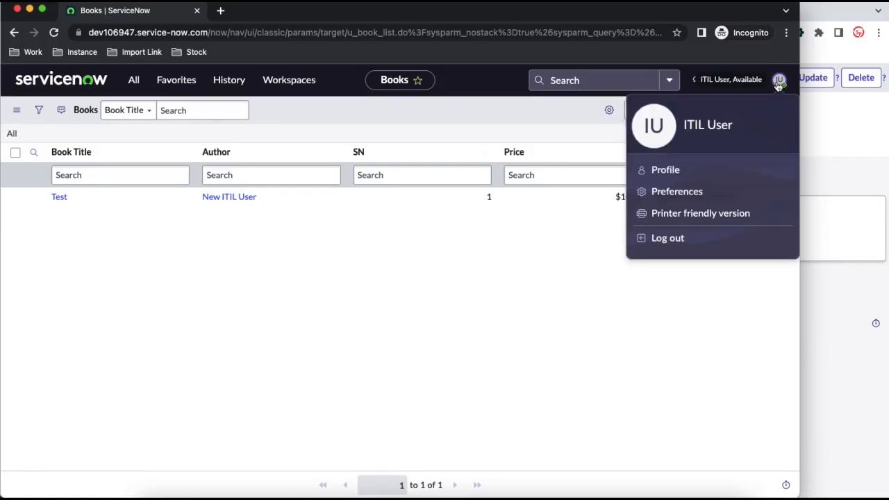
{"action": "left_click", "coordinate": [59, 197]}
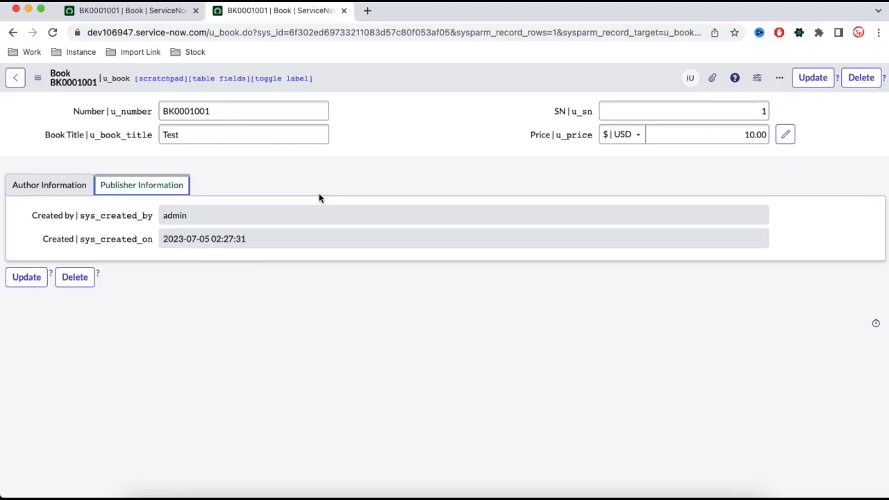
Open Form Design for the Book form from the admin's record and compare its sections with the record.
{"action": "right_click", "coordinate": [426, 77]}
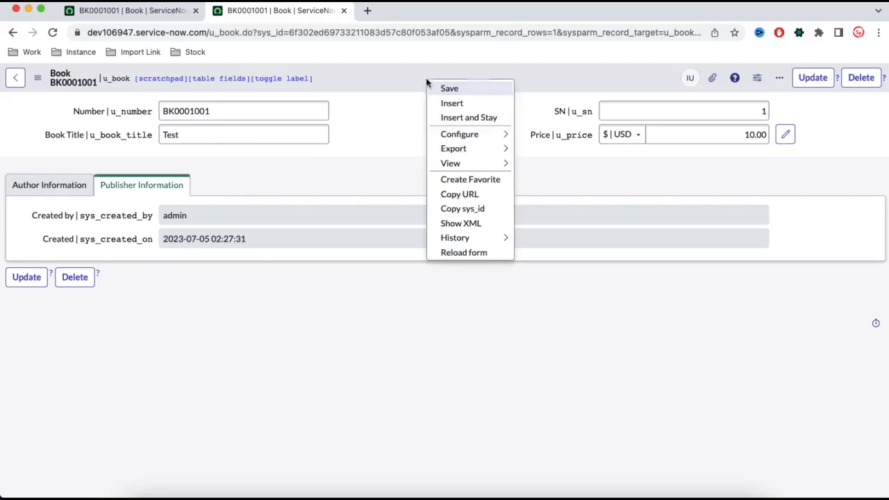
{"action": "mouse_move", "coordinate": [468, 135]}
{"action": "left_click", "coordinate": [560, 137]}
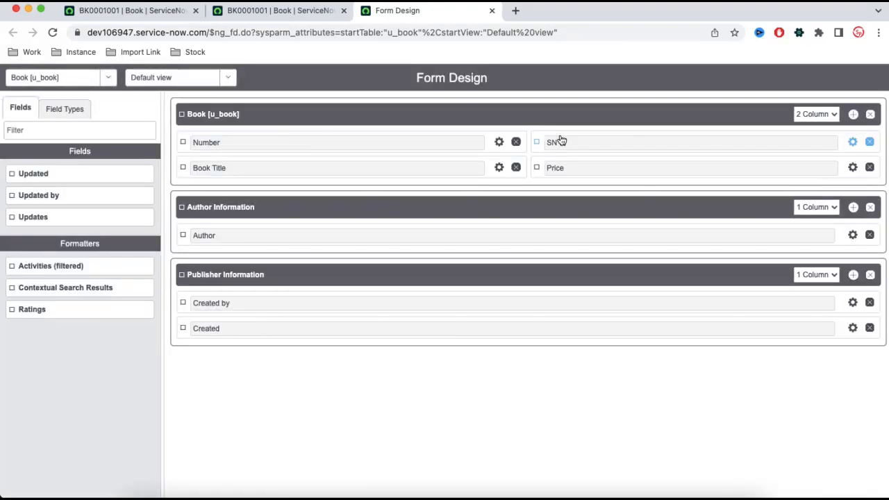
{"action": "left_click", "coordinate": [389, 207]}
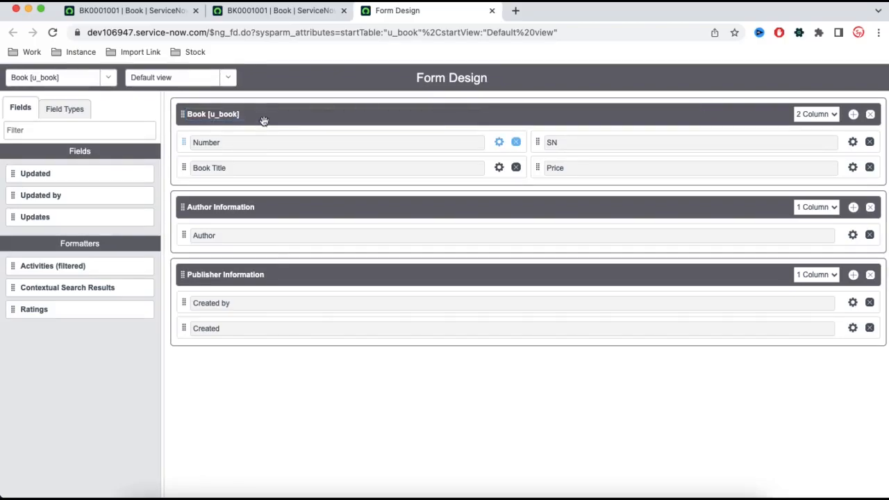
{"action": "left_click", "coordinate": [282, 11]}
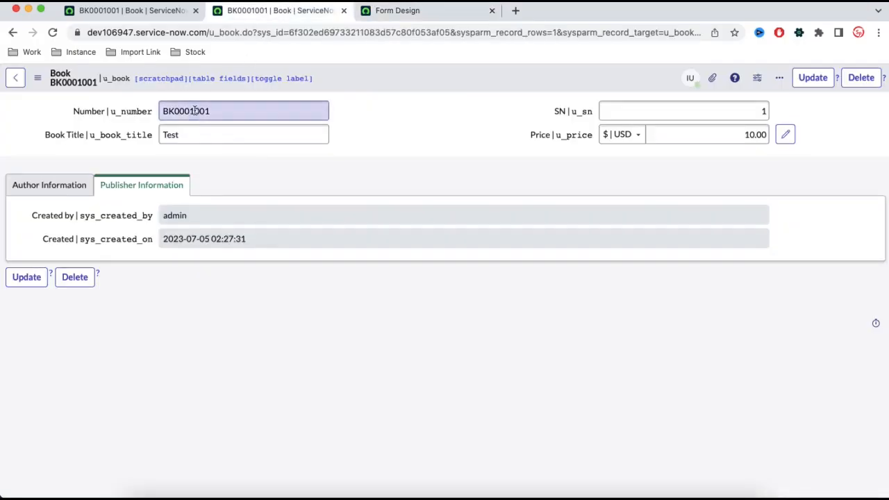
{"action": "left_click", "coordinate": [390, 10]}
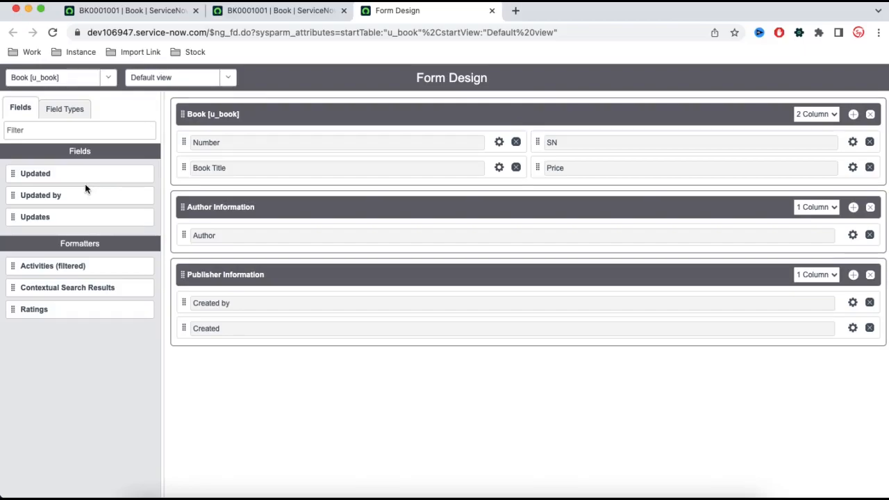
Add the Updated field below Price in the main Book section, save the design, and reload the book record.
{"action": "left_click_drag", "start_coordinate": [80, 181], "coordinate": [621, 182]}
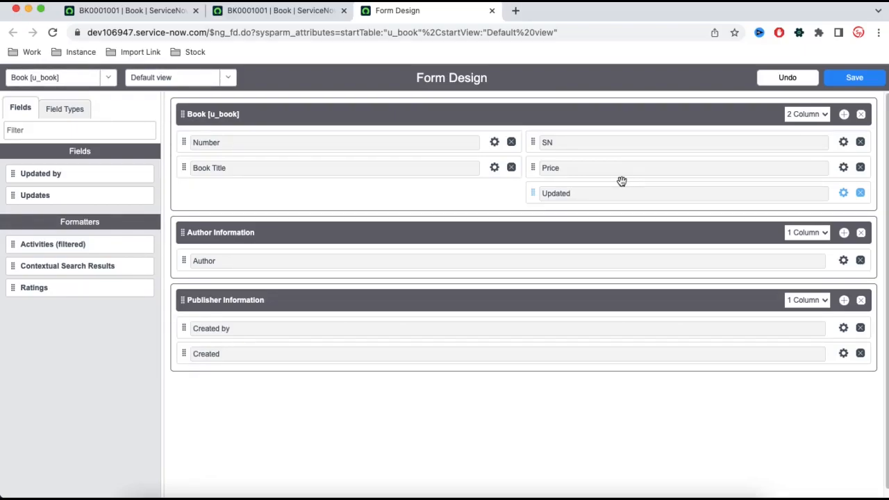
{"action": "left_click", "coordinate": [857, 81]}
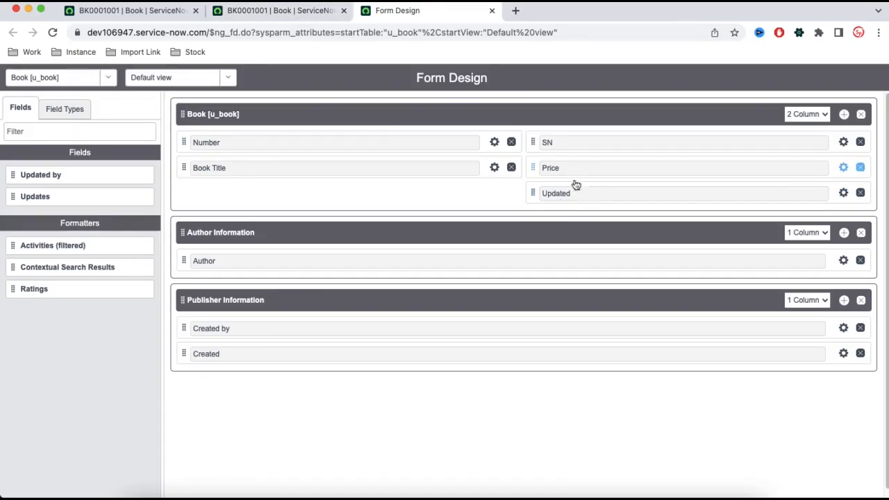
{"action": "left_click", "coordinate": [292, 10]}
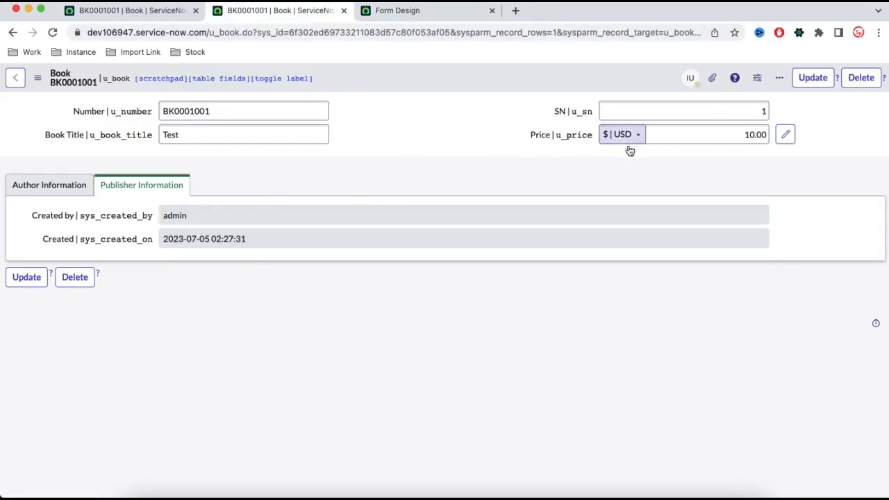
{"action": "left_click", "coordinate": [52, 33]}
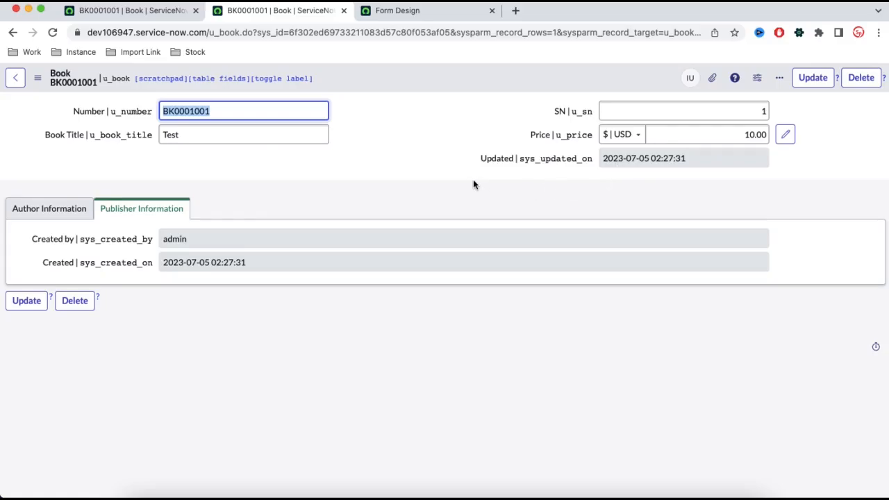
{"action": "left_click", "coordinate": [426, 11]}
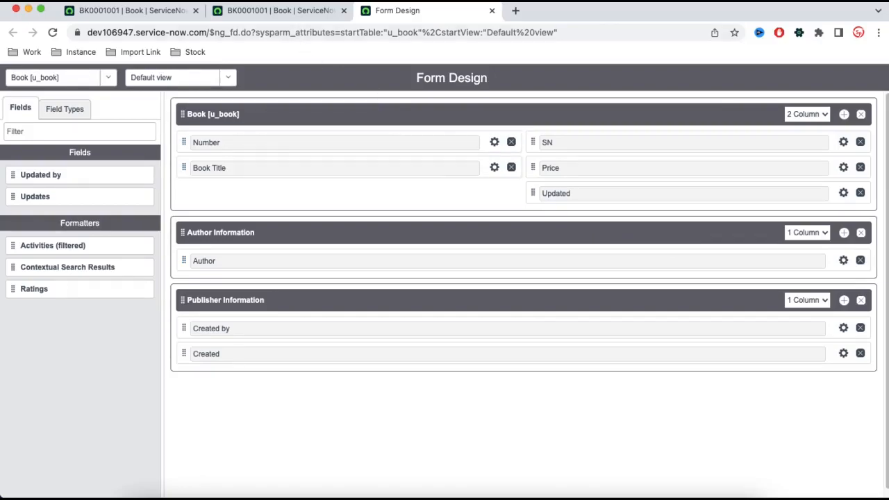
{"action": "left_click", "coordinate": [289, 16]}
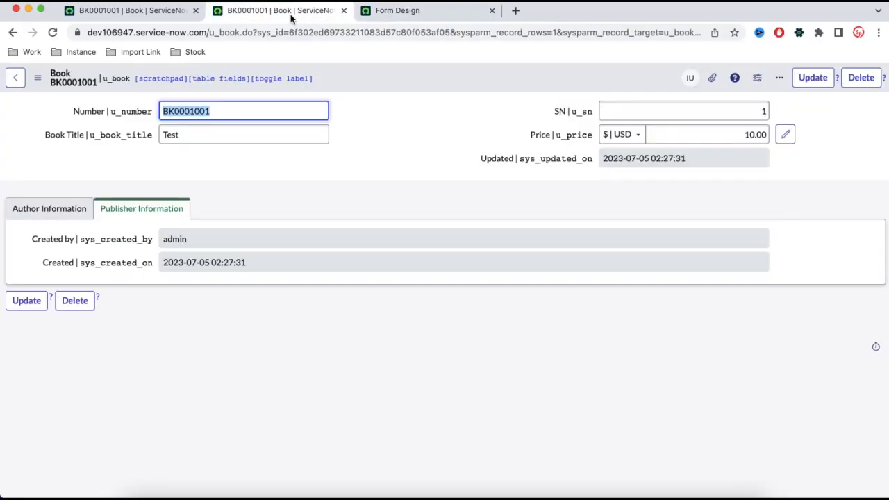
Change the Author Information section to 2 Column and move the Updated field into its second column.
{"action": "left_click", "coordinate": [415, 14]}
{"action": "left_click", "coordinate": [804, 233]}
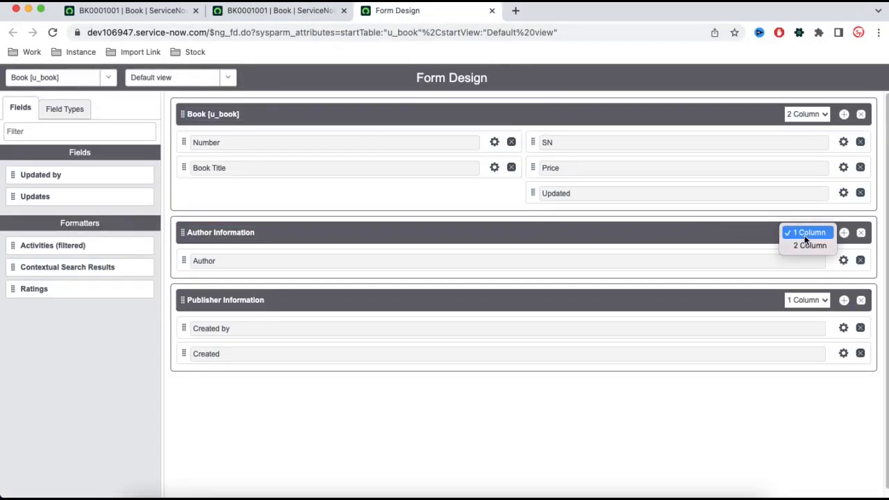
{"action": "left_click", "coordinate": [807, 246]}
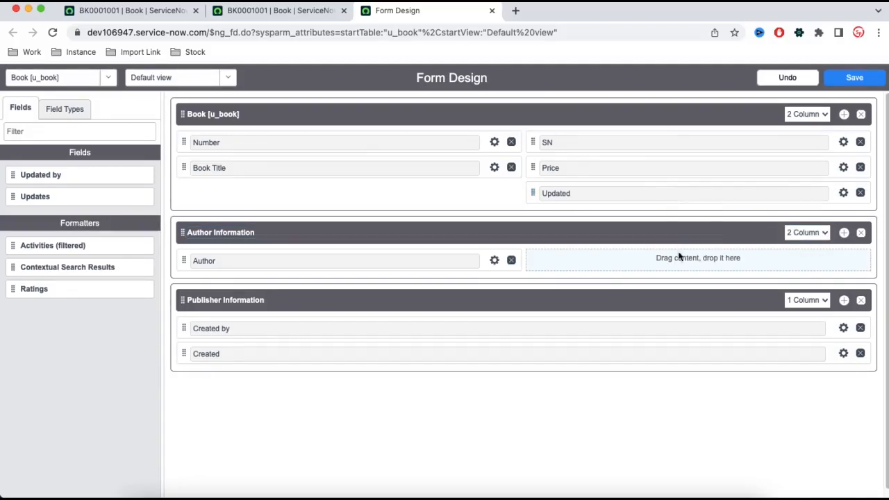
{"action": "left_click_drag", "start_coordinate": [533, 193], "coordinate": [562, 243]}
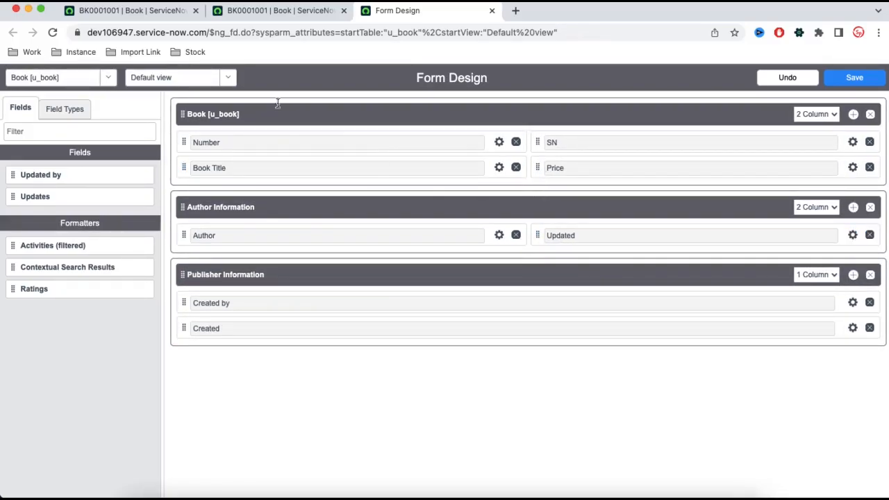
Save the form design and reload the book record to check the Author Information section.
{"action": "left_click", "coordinate": [278, 10]}
{"action": "left_click", "coordinate": [24, 210]}
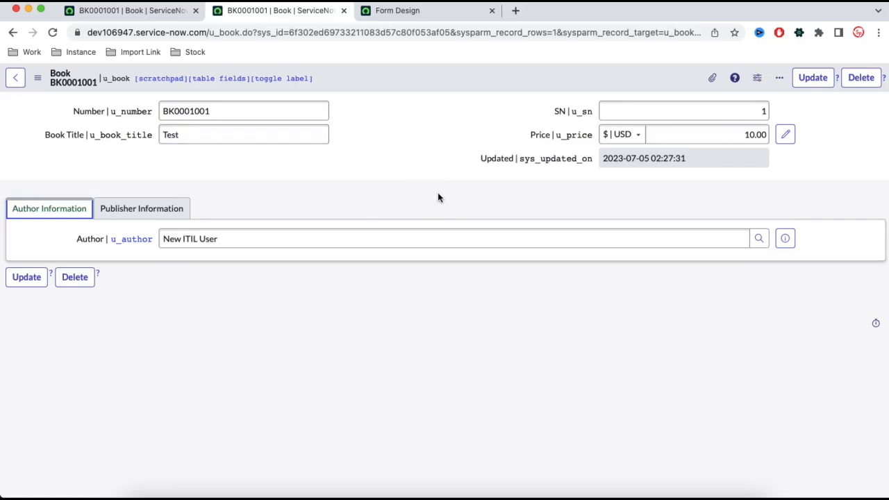
{"action": "left_click", "coordinate": [387, 10]}
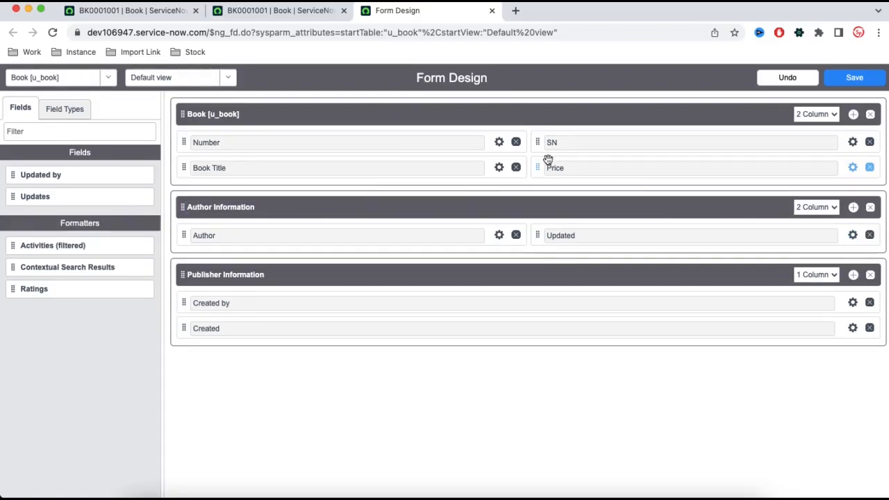
{"action": "left_click", "coordinate": [837, 77]}
{"action": "left_click", "coordinate": [274, 11]}
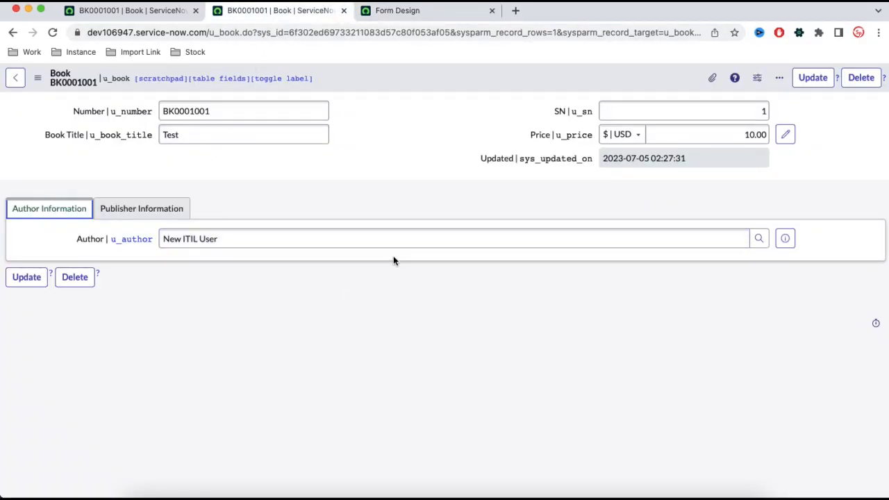
{"action": "left_click", "coordinate": [54, 35]}
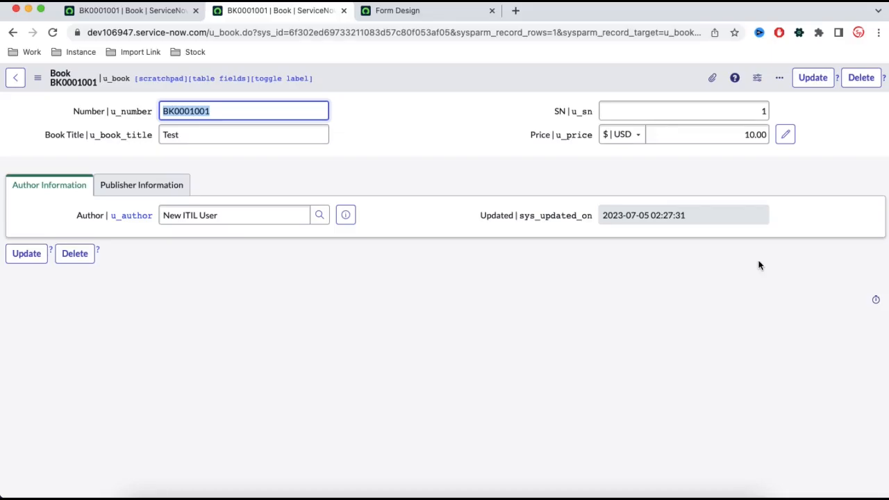
Open the Book table definition from the book record and examine its list of columns.
{"action": "left_click", "coordinate": [402, 11]}
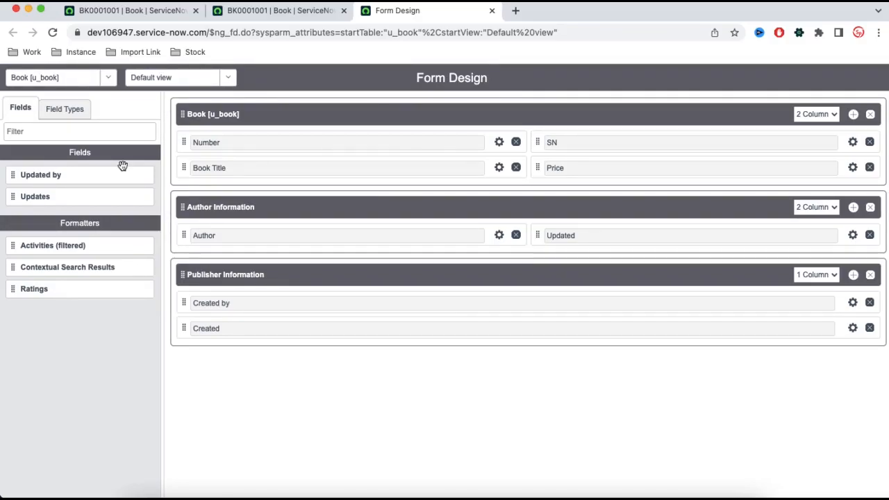
{"action": "left_click", "coordinate": [119, 11]}
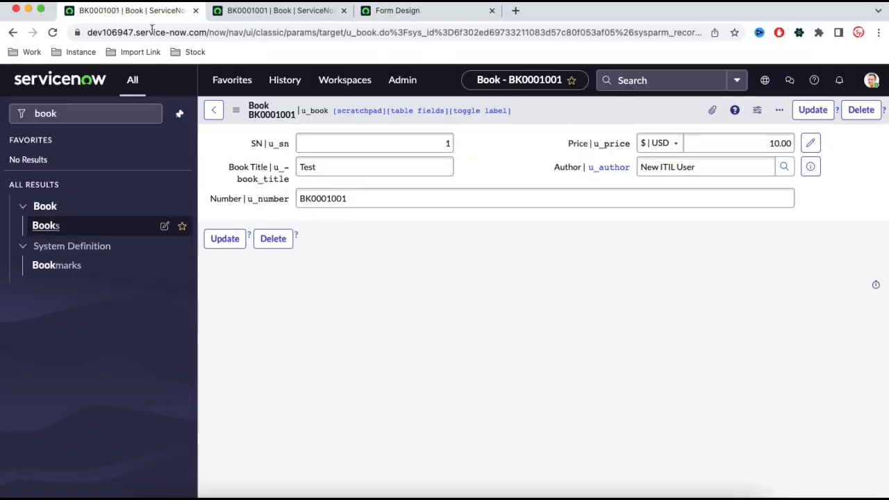
{"action": "right_click", "coordinate": [530, 108]}
{"action": "mouse_move", "coordinate": [566, 168]}
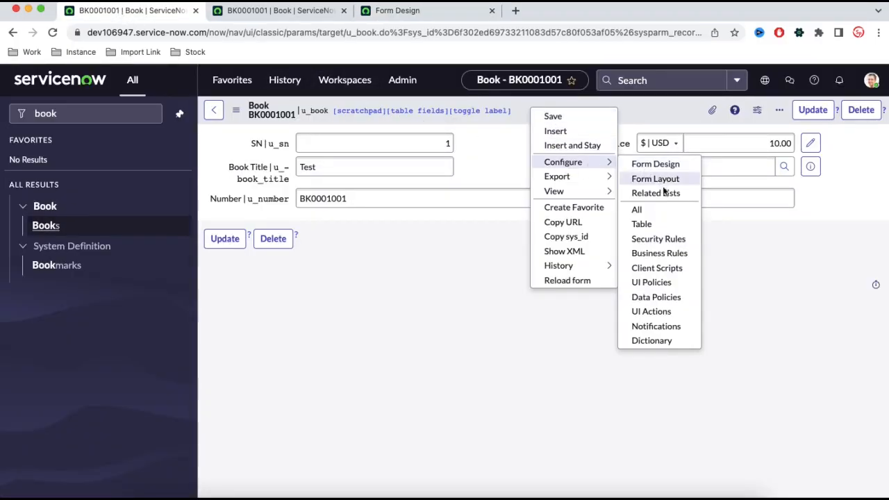
{"action": "left_click", "coordinate": [658, 227]}
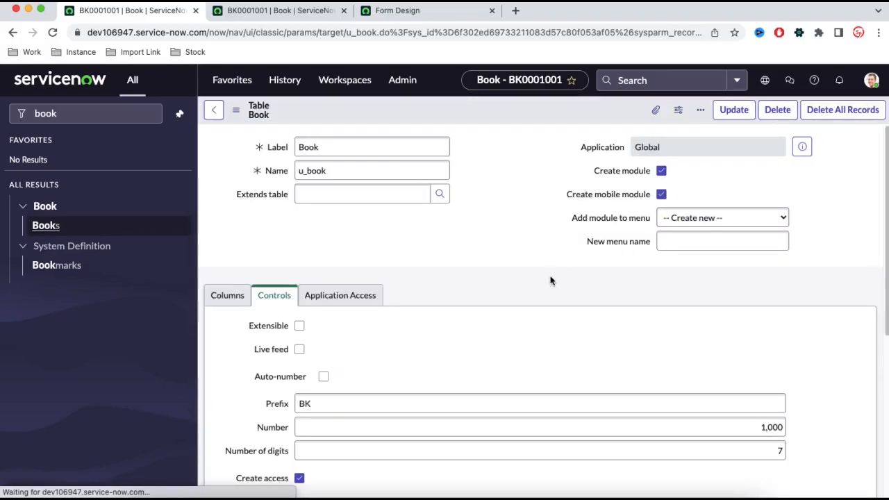
{"action": "left_click", "coordinate": [227, 286]}
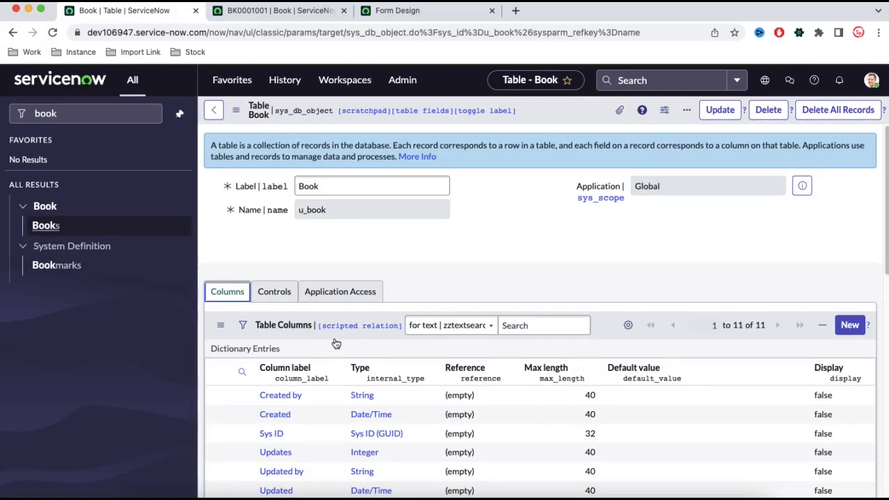
{"action": "scroll", "coordinate": [336, 344], "scroll_direction": "down", "scroll_amount": 3}
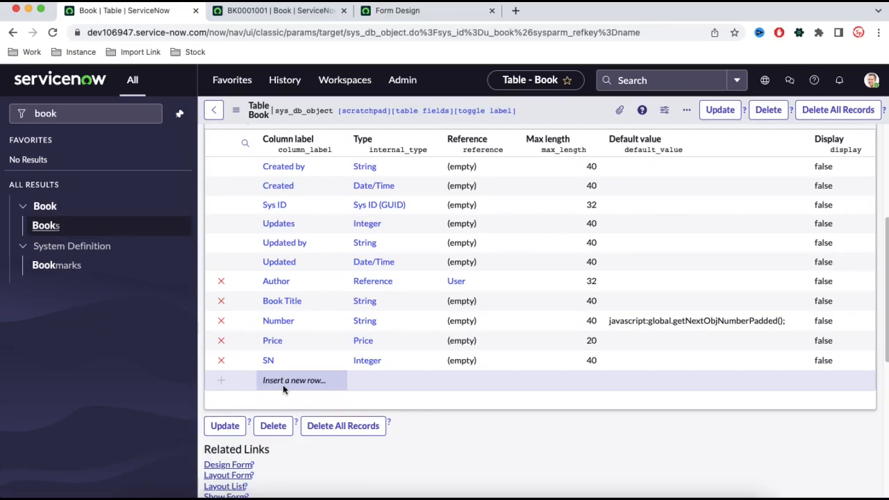
Return to the form design, browse the available field types, and add a new Reference field above Created by in the Publisher Information section.
{"action": "left_click", "coordinate": [449, 11]}
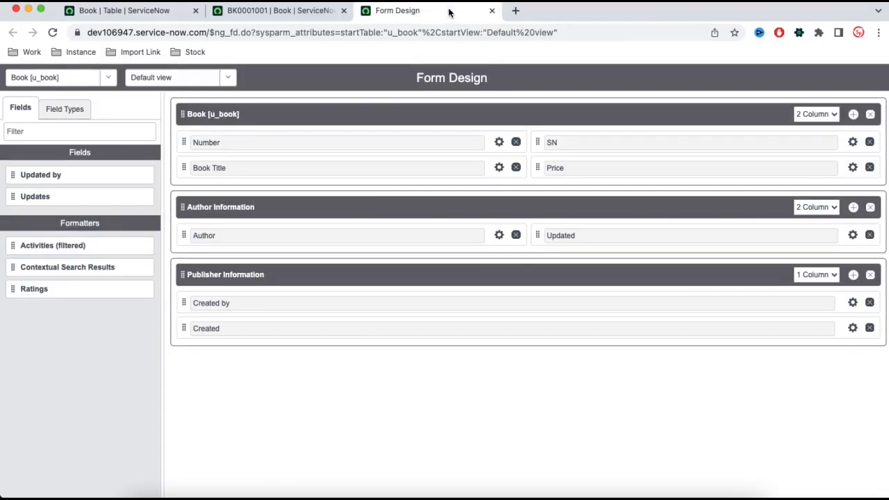
{"action": "left_click", "coordinate": [71, 113]}
{"action": "scroll", "coordinate": [80, 244], "scroll_direction": "down", "scroll_amount": 10}
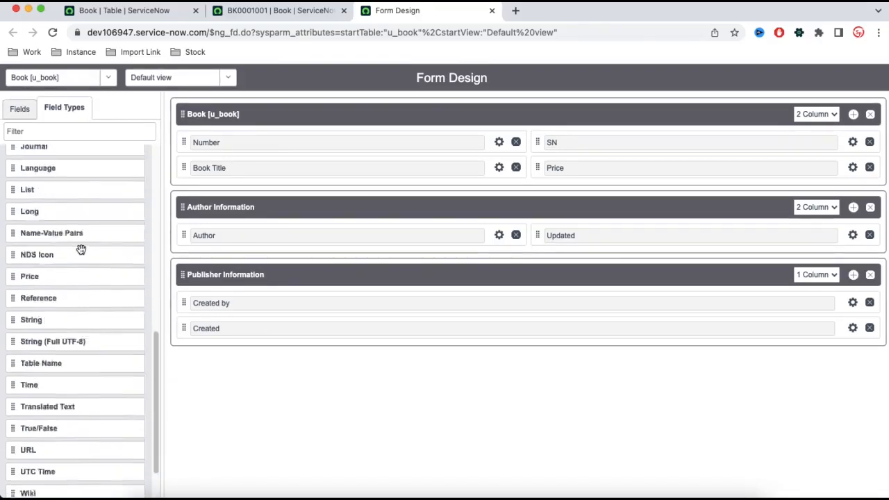
{"action": "scroll", "coordinate": [85, 235], "scroll_direction": "up", "scroll_amount": 5}
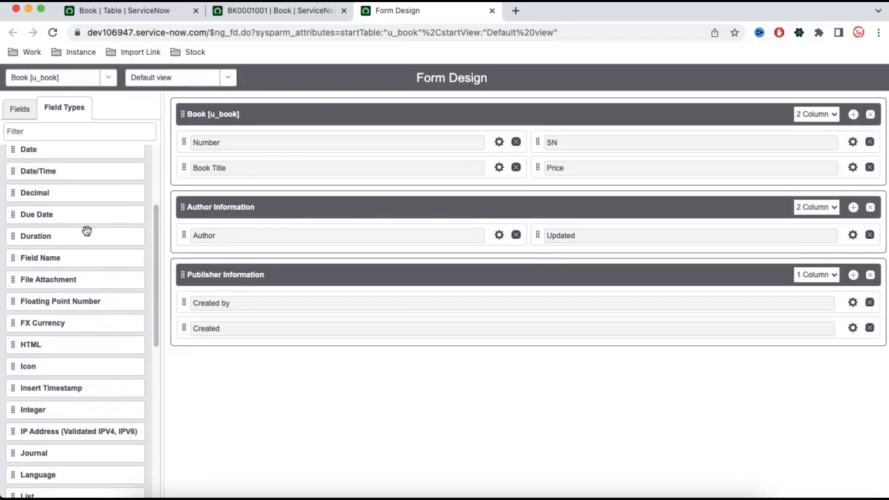
{"action": "left_click", "coordinate": [97, 132]}
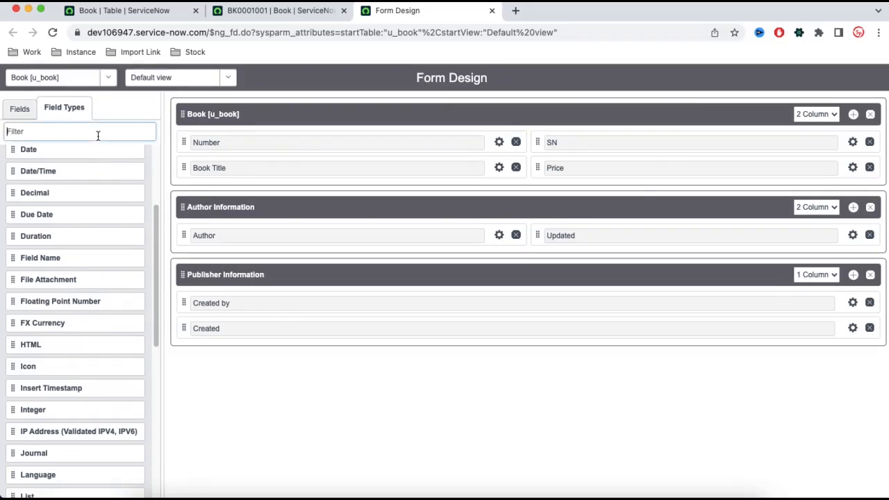
{"action": "scroll", "coordinate": [87, 253], "scroll_direction": "up", "scroll_amount": 2}
{"action": "scroll", "coordinate": [87, 253], "scroll_direction": "up", "scroll_amount": 2}
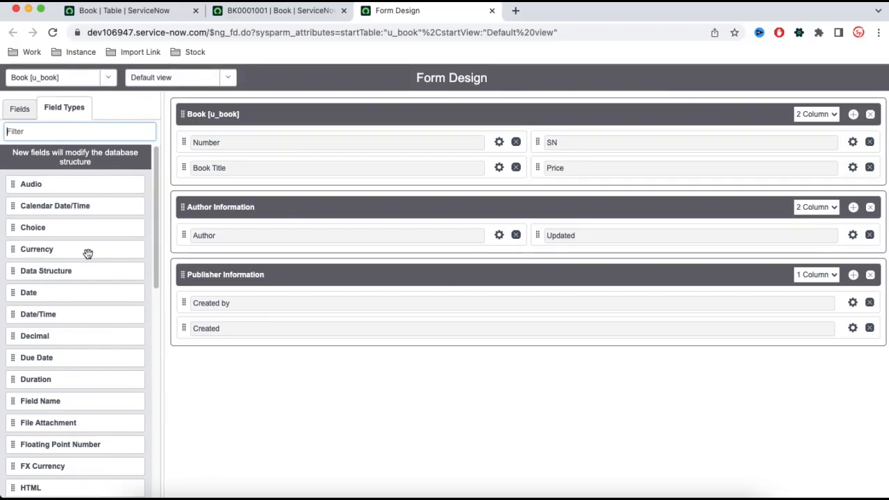
{"action": "scroll", "coordinate": [87, 254], "scroll_direction": "down", "scroll_amount": 4}
{"action": "scroll", "coordinate": [88, 253], "scroll_direction": "down", "scroll_amount": 5}
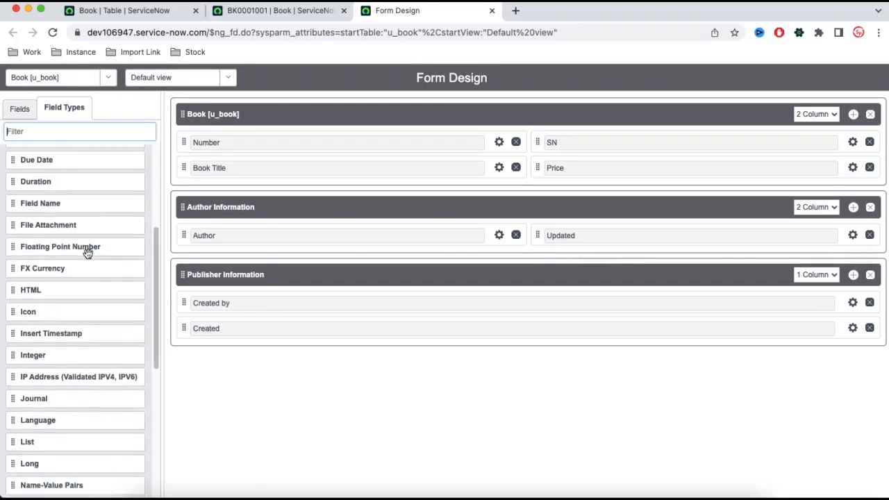
{"action": "scroll", "coordinate": [88, 253], "scroll_direction": "down", "scroll_amount": 1}
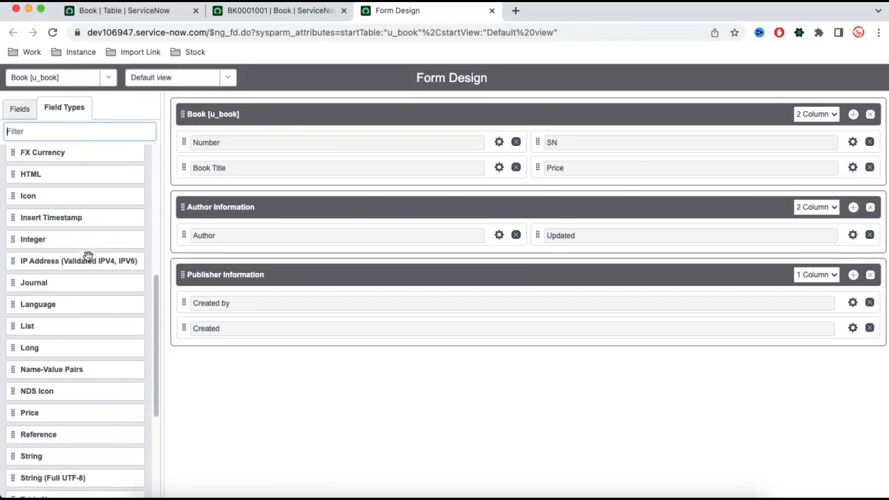
{"action": "left_click_drag", "start_coordinate": [71, 436], "coordinate": [325, 305]}
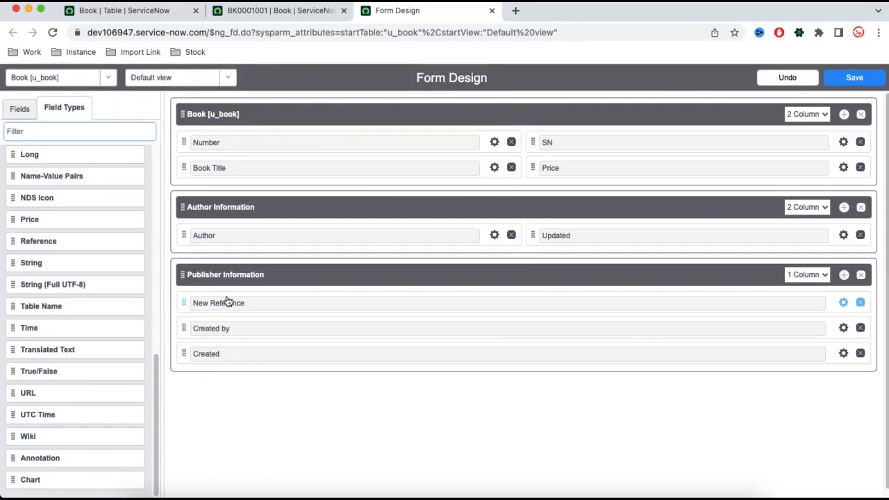
Label the new reference field Publisher and set its reference table to User [sys_user].
{"action": "left_click", "coordinate": [843, 303]}
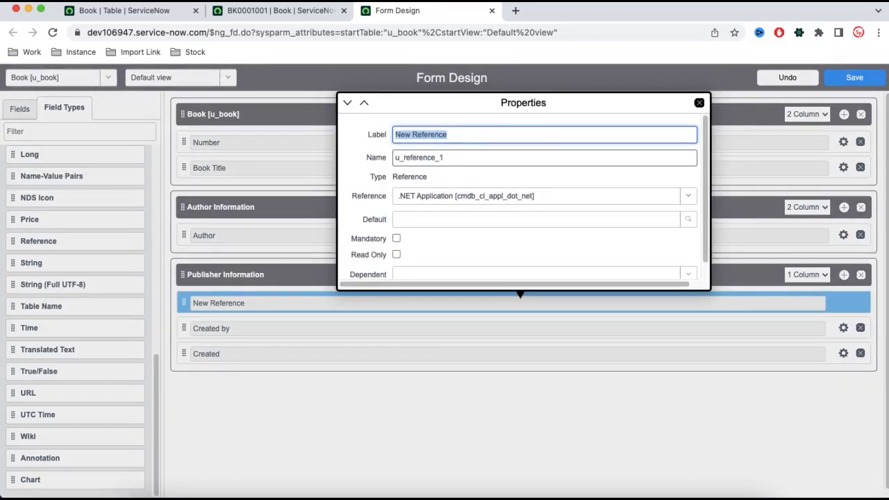
{"action": "type", "text": "Publisher"}
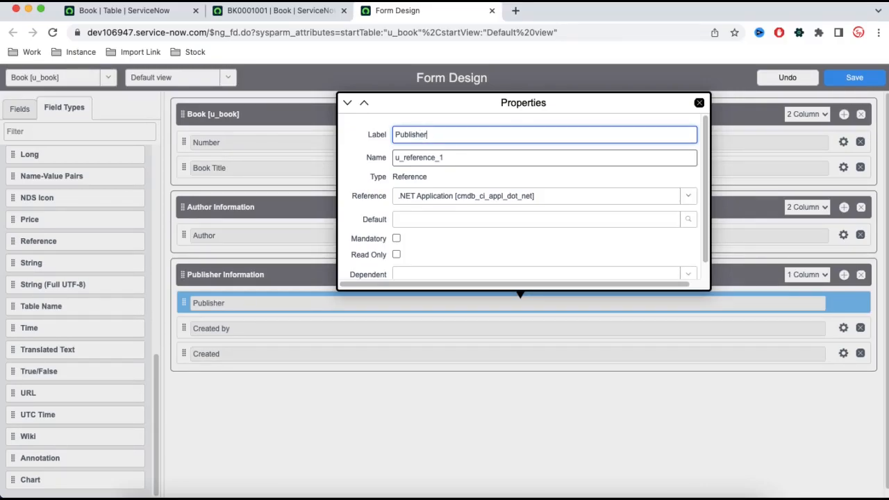
{"action": "left_click", "coordinate": [499, 202]}
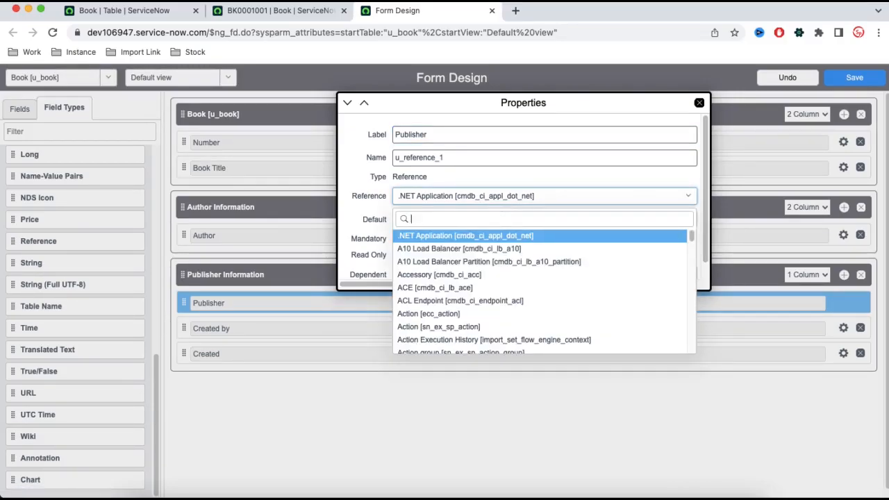
{"action": "type", "text": "sys_user"}
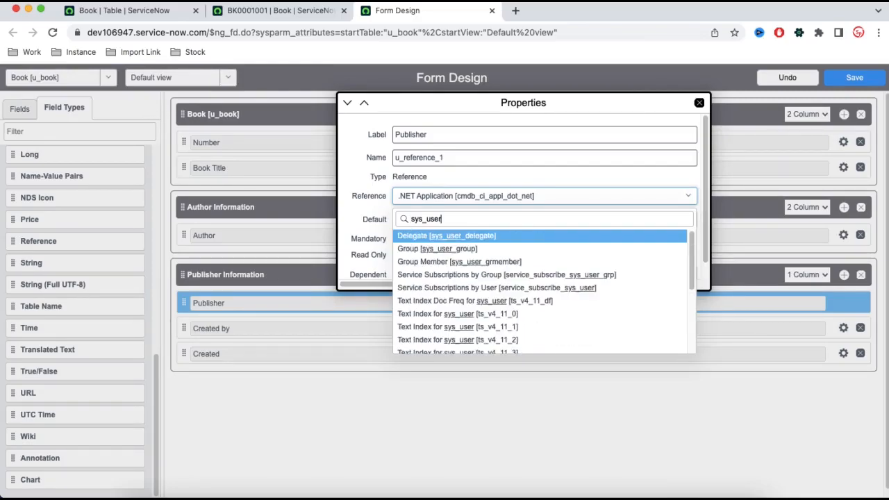
{"action": "left_click", "coordinate": [410, 219]}
{"action": "type", "text": "user ["}
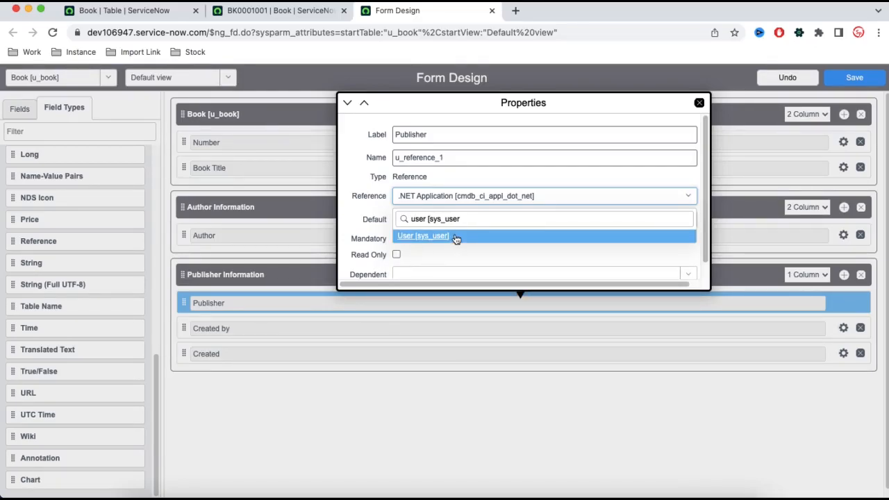
{"action": "left_click", "coordinate": [457, 236]}
{"action": "scroll", "coordinate": [548, 264], "scroll_direction": "down", "scroll_amount": 1}
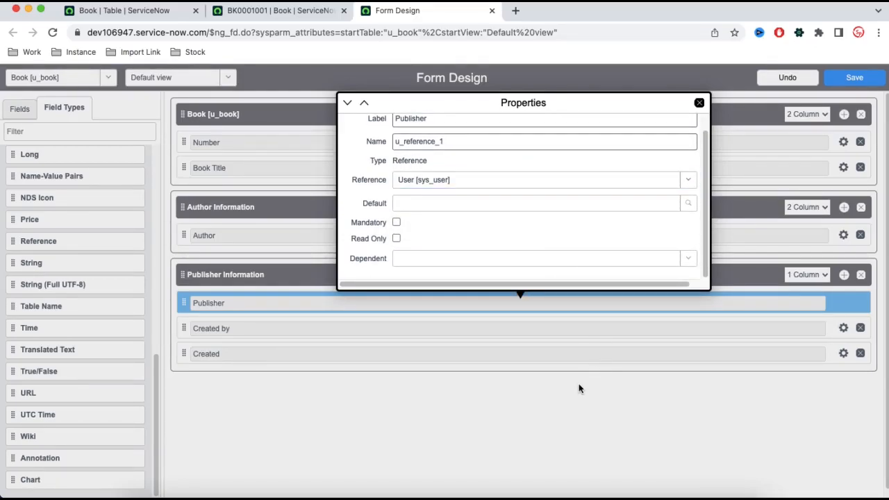
{"action": "left_click", "coordinate": [579, 383]}
Save the form design and reload the book record to check its Publisher Information section.
{"action": "left_click", "coordinate": [868, 83]}
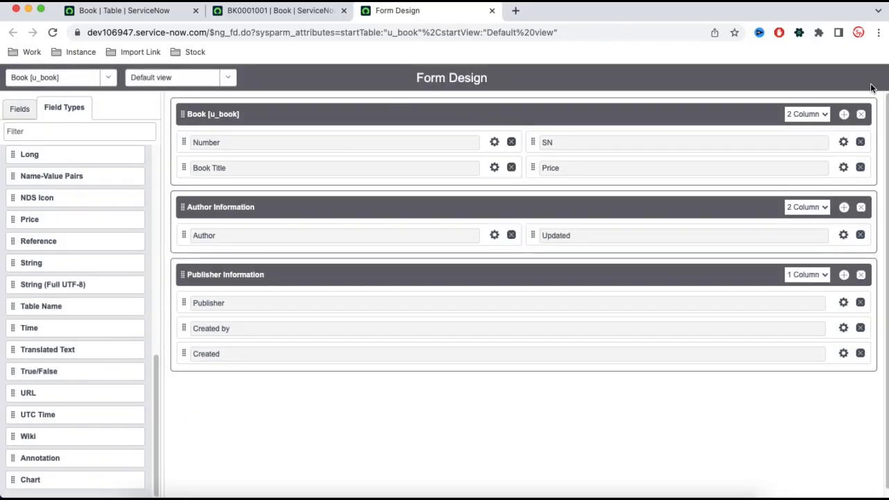
{"action": "left_click", "coordinate": [277, 11]}
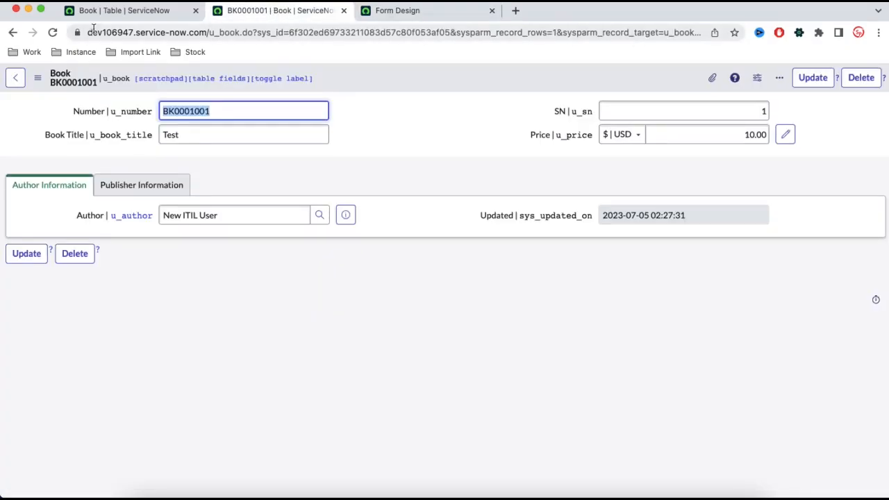
{"action": "left_click", "coordinate": [55, 34]}
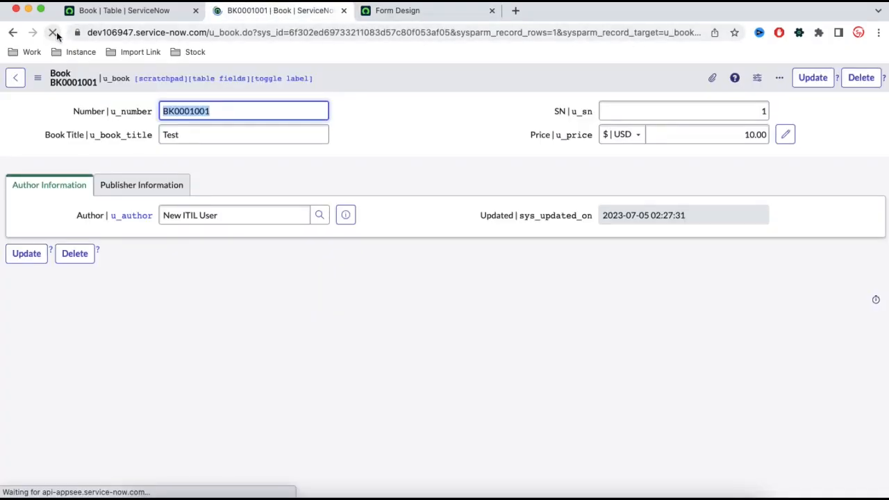
{"action": "left_click", "coordinate": [143, 189]}
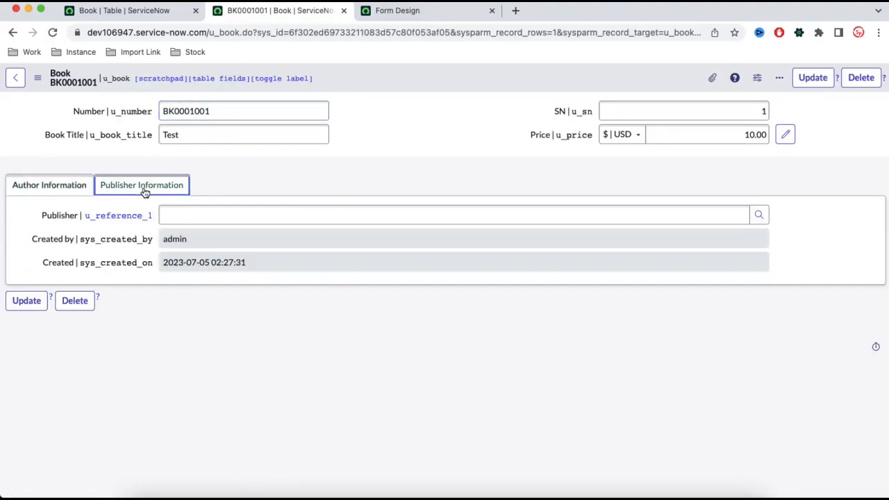
Open the Publisher field's lookup list, look through the user records, and close it without choosing one.
{"action": "left_click", "coordinate": [758, 216]}
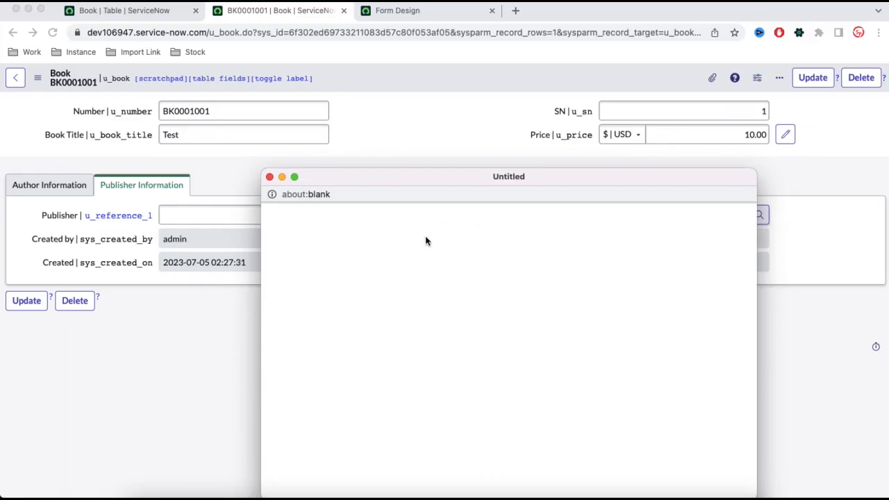
{"action": "scroll", "coordinate": [379, 328], "scroll_direction": "down", "scroll_amount": 10}
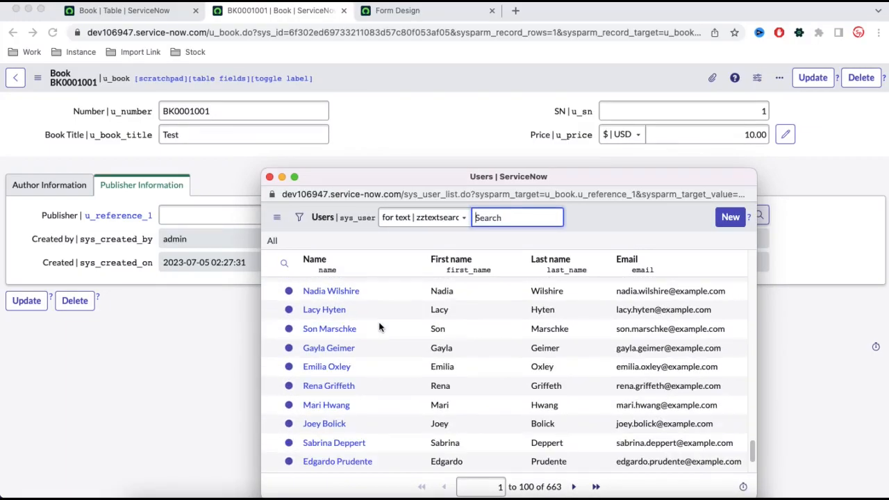
{"action": "scroll", "coordinate": [379, 327], "scroll_direction": "up", "scroll_amount": 10}
{"action": "left_click", "coordinate": [269, 177]}
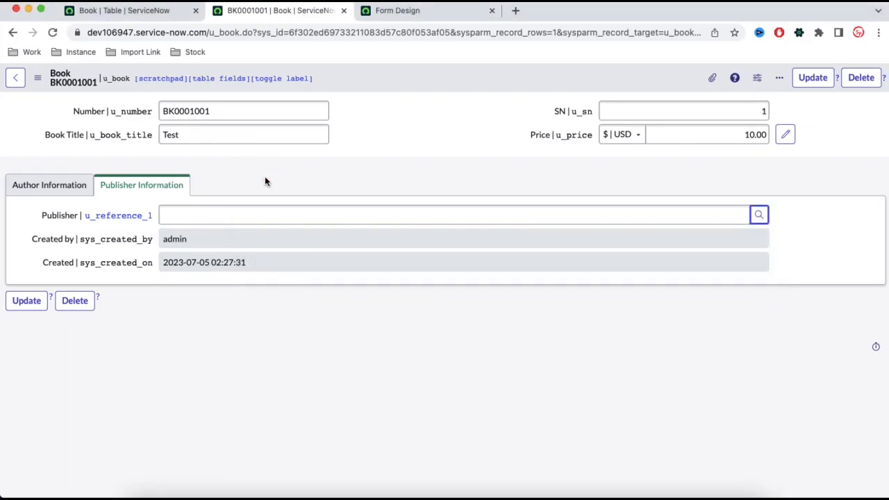
Change the Publisher Information section to 2 Column and move Created by and Created into its second column.
{"action": "left_click", "coordinate": [415, 11]}
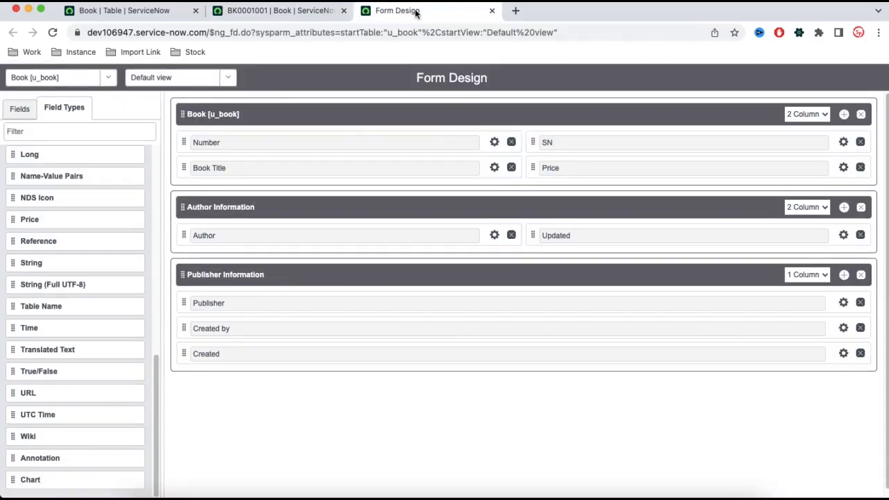
{"action": "left_click", "coordinate": [806, 277]}
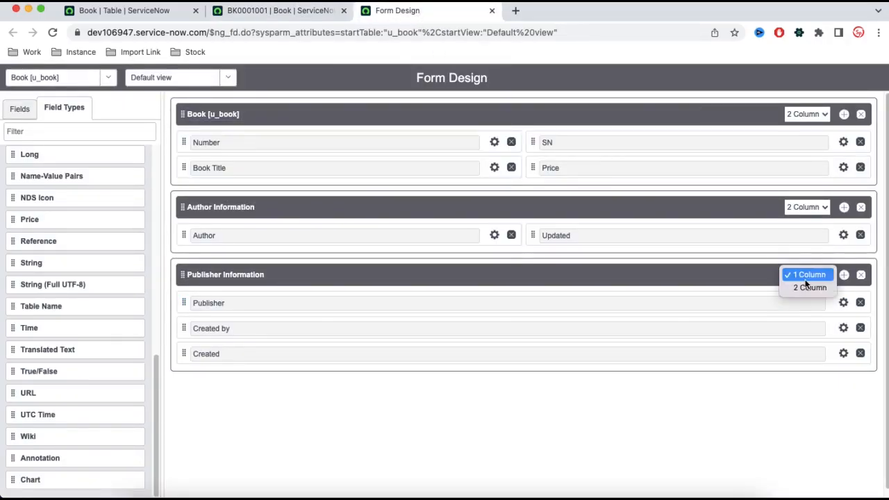
{"action": "left_click", "coordinate": [808, 288]}
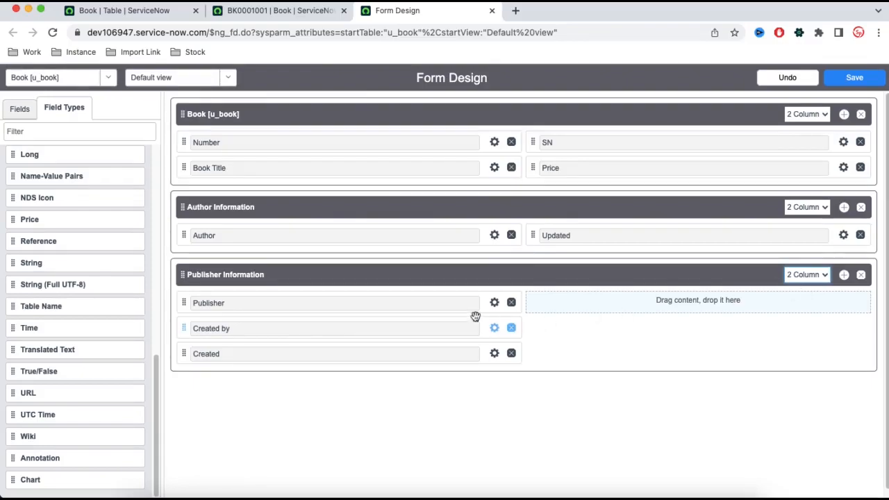
{"action": "left_click_drag", "start_coordinate": [377, 334], "coordinate": [679, 310]}
{"action": "left_click_drag", "start_coordinate": [189, 328], "coordinate": [636, 305]}
{"action": "left_click_drag", "start_coordinate": [229, 334], "coordinate": [623, 334]}
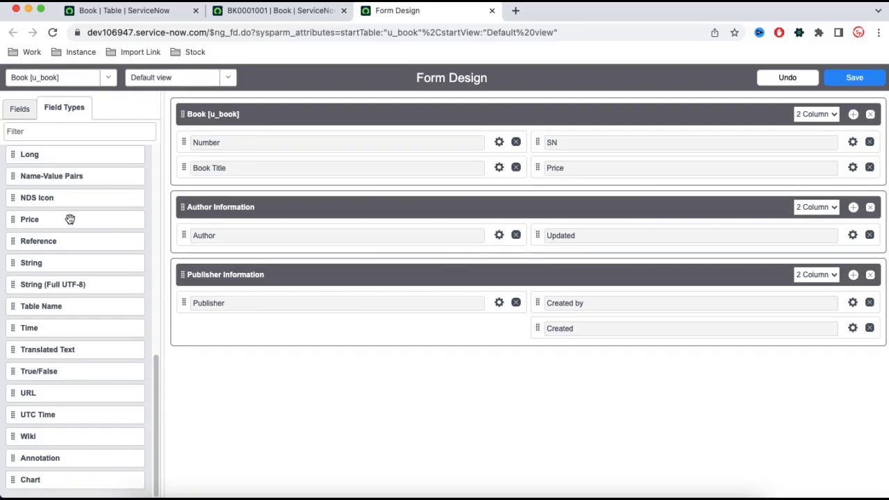
Filter the field types by "str" and add a new String field below Publisher in the Publisher Information section.
{"action": "scroll", "coordinate": [70, 220], "scroll_direction": "up", "scroll_amount": 10}
{"action": "scroll", "coordinate": [69, 221], "scroll_direction": "down", "scroll_amount": 5}
{"action": "scroll", "coordinate": [68, 224], "scroll_direction": "up", "scroll_amount": 5}
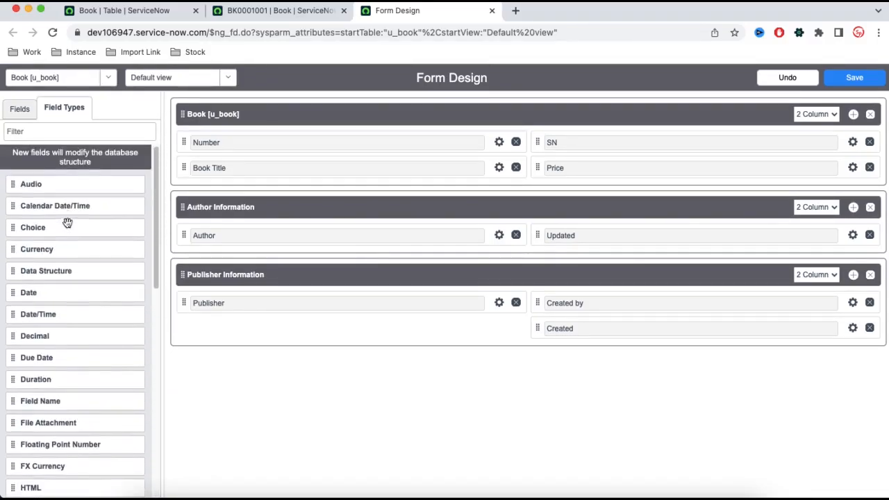
{"action": "left_click", "coordinate": [80, 132]}
{"action": "type", "text": "str"}
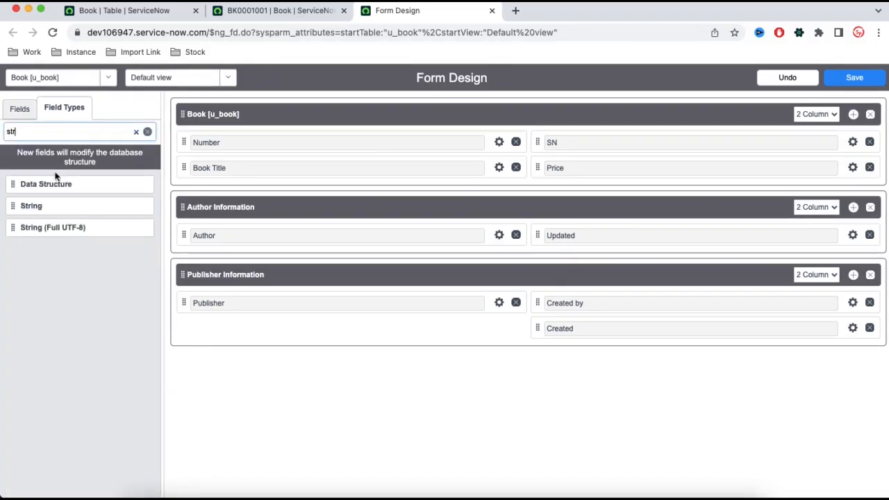
{"action": "left_click_drag", "start_coordinate": [30, 210], "coordinate": [272, 345]}
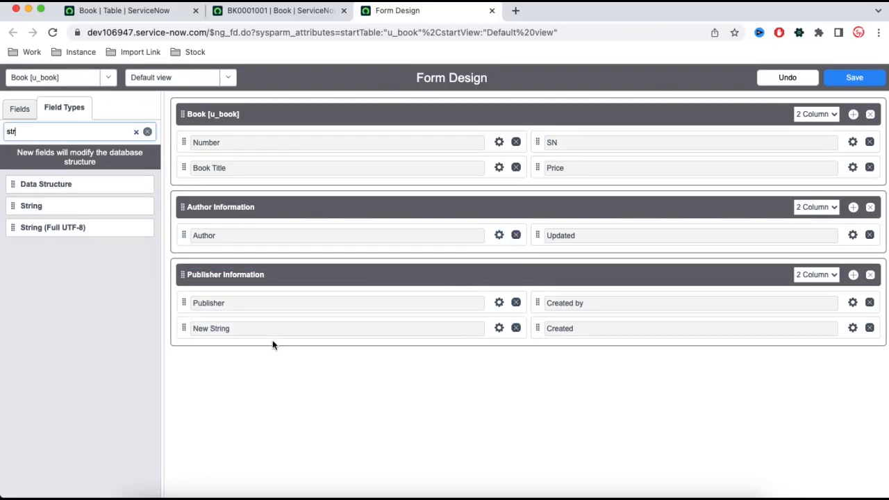
Label the new string field Location and set its name to u_location.
{"action": "left_click", "coordinate": [499, 328]}
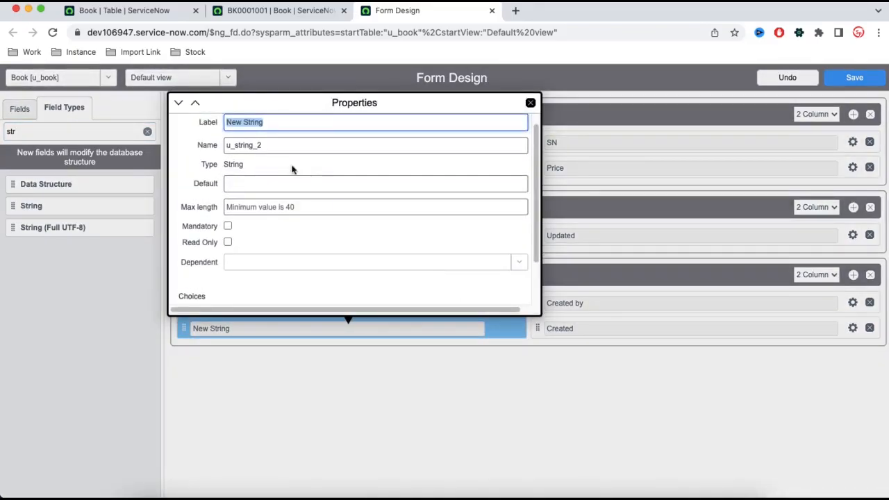
{"action": "type", "text": "Location"}
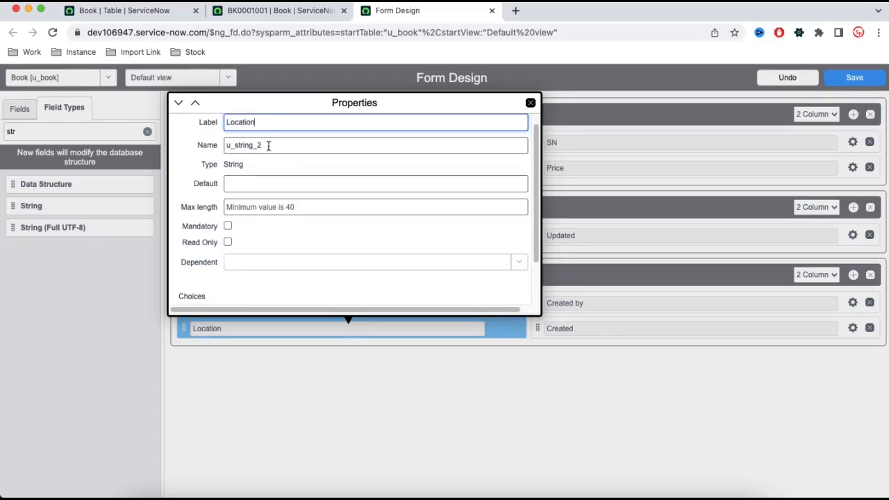
{"action": "left_click", "coordinate": [268, 146]}
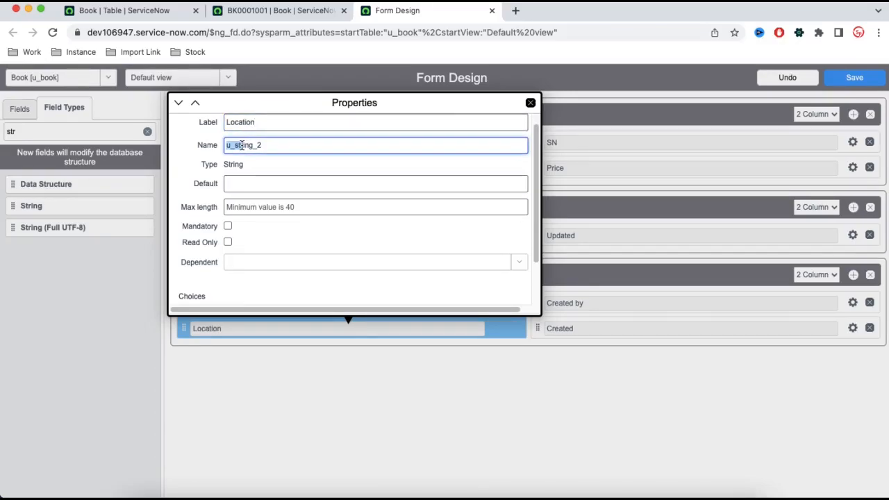
{"action": "left_click_drag", "start_coordinate": [236, 145], "coordinate": [303, 146]}
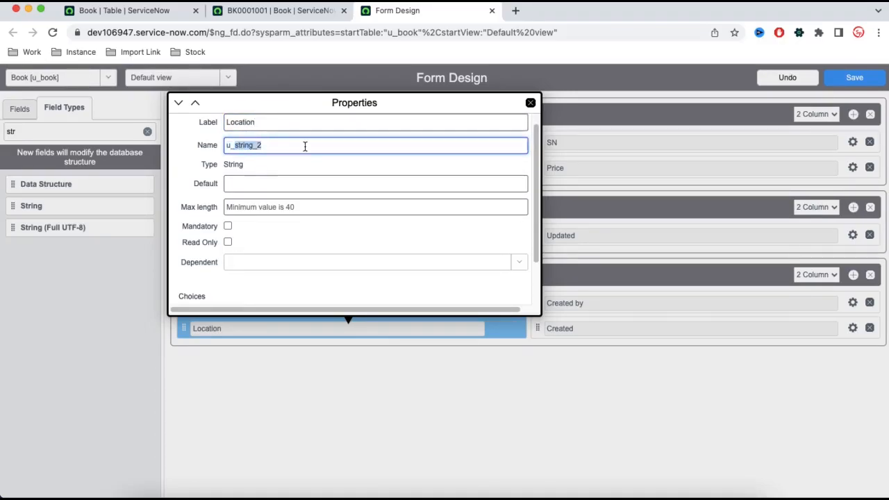
{"action": "type", "text": "location"}
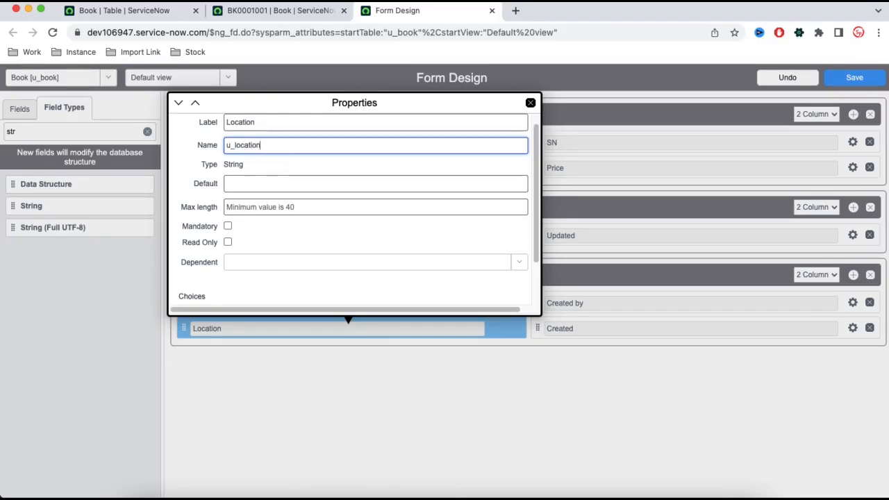
{"action": "left_click", "coordinate": [439, 368]}
Save the Book form design, reload the book record, and check its Author Information and Publisher Information sections.
{"action": "left_click", "coordinate": [848, 78]}
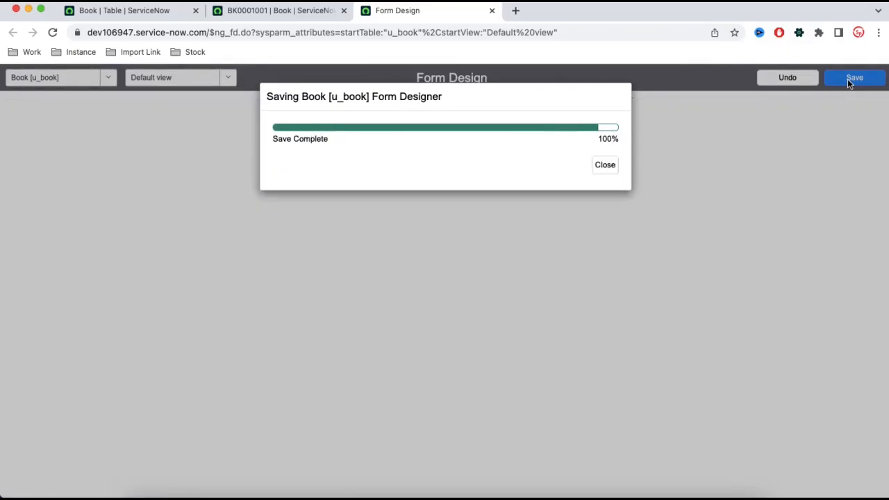
{"action": "left_click", "coordinate": [278, 11]}
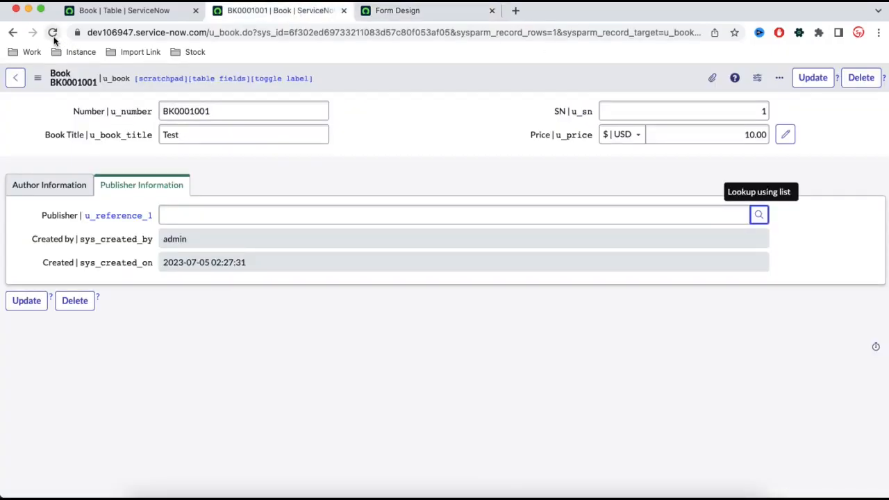
{"action": "left_click", "coordinate": [53, 38]}
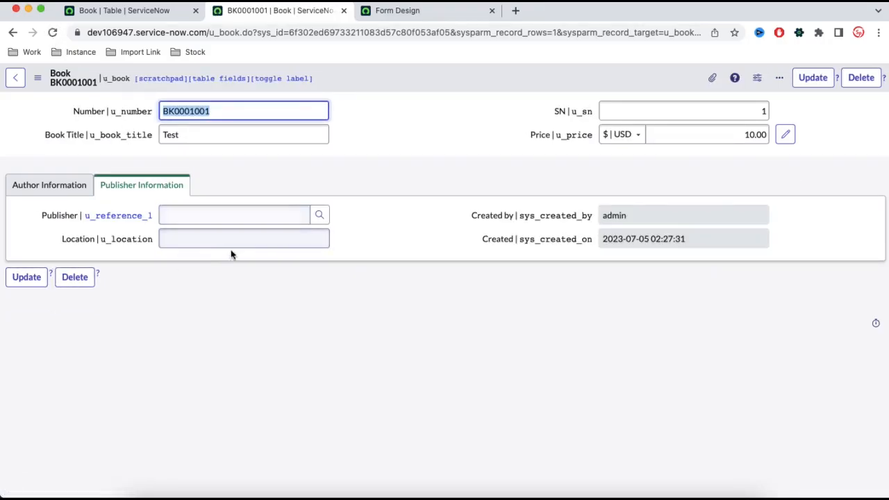
{"action": "left_click", "coordinate": [60, 194]}
{"action": "left_click", "coordinate": [145, 198]}
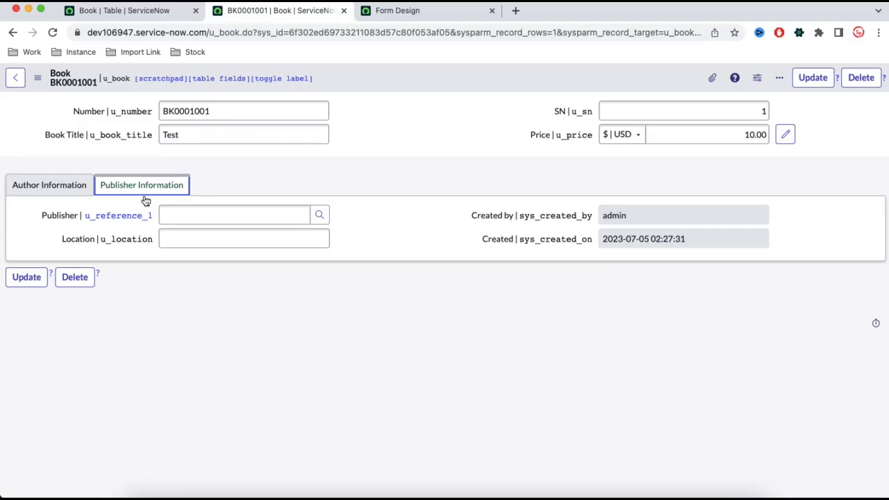
Open Form Layout for the Book form from the book record and select the Publisher Information section.
{"action": "right_click", "coordinate": [402, 81]}
{"action": "mouse_move", "coordinate": [438, 136]}
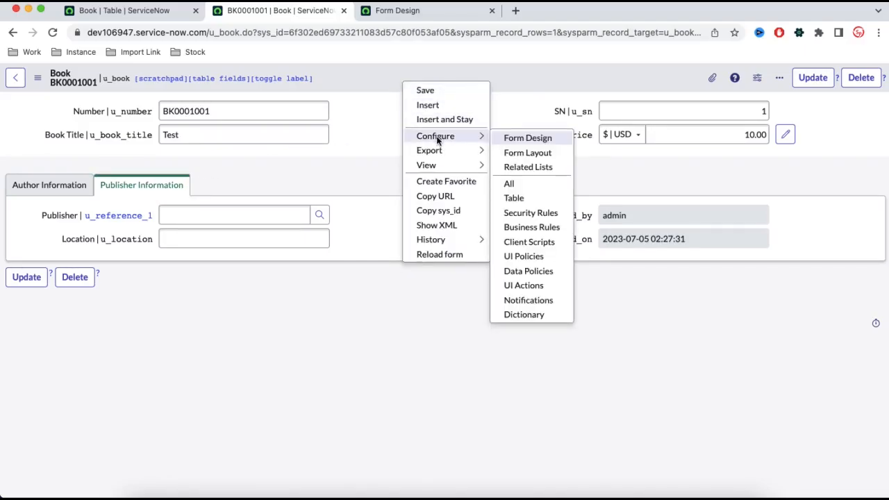
{"action": "left_click", "coordinate": [526, 150]}
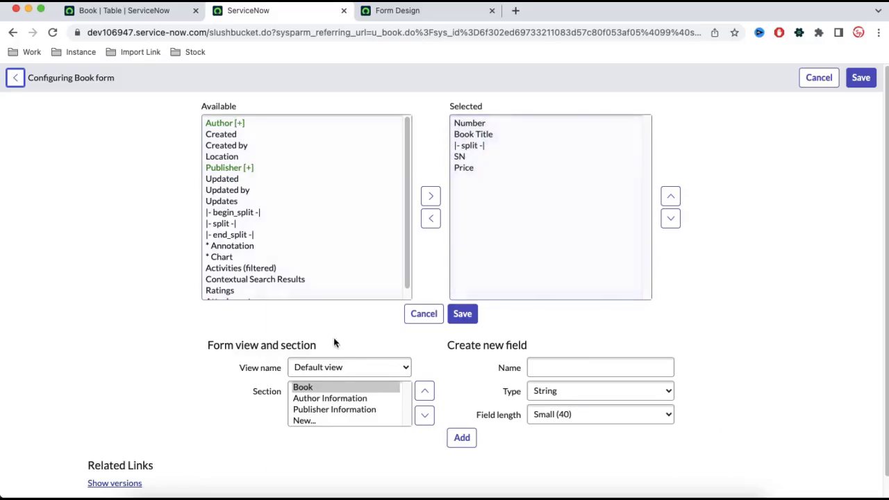
{"action": "left_click", "coordinate": [318, 410]}
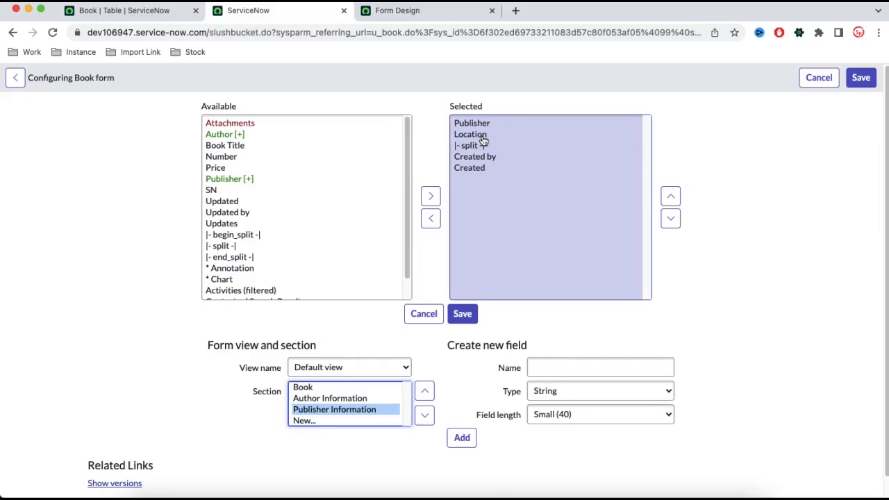
Create a new Currency field named Actual Cost and add it to the Publisher Information section.
{"action": "left_click", "coordinate": [554, 364]}
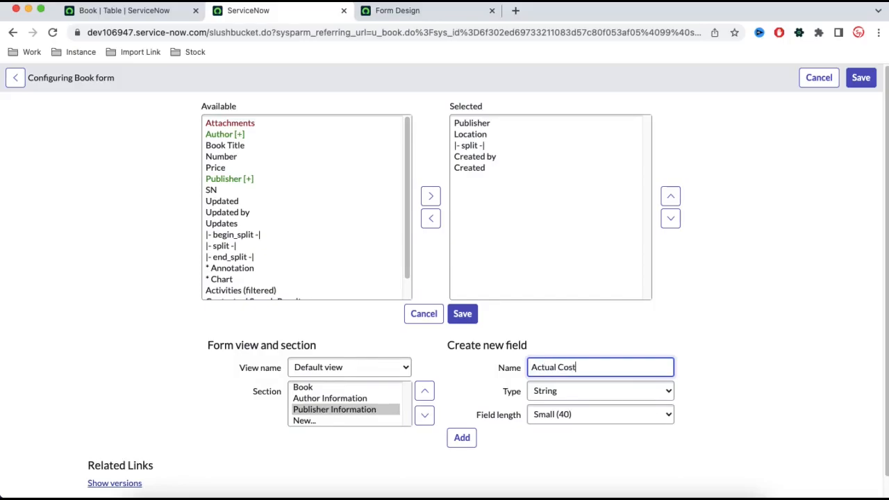
{"action": "left_click", "coordinate": [633, 395]}
{"action": "type", "text": "cu"}
{"action": "key", "text": "Down"}
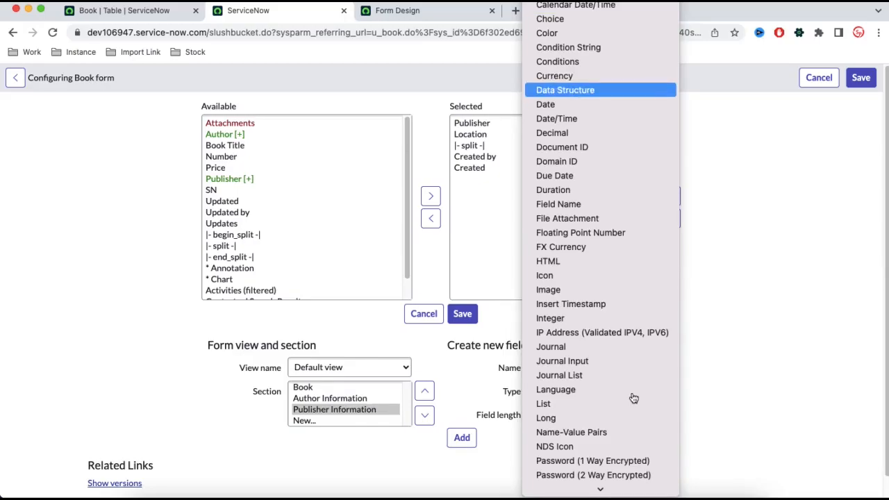
{"action": "key", "text": "Up"}
{"action": "key", "text": "Return"}
{"action": "left_click", "coordinate": [461, 413]}
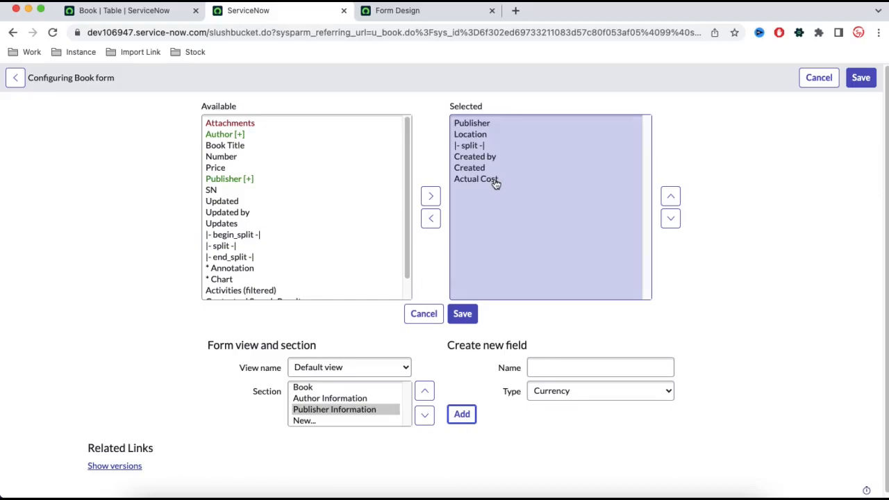
Move Actual Cost above Created by, directly after the split, and save the form layout.
{"action": "left_click", "coordinate": [494, 179]}
{"action": "left_click", "coordinate": [670, 197]}
{"action": "left_click", "coordinate": [670, 197]}
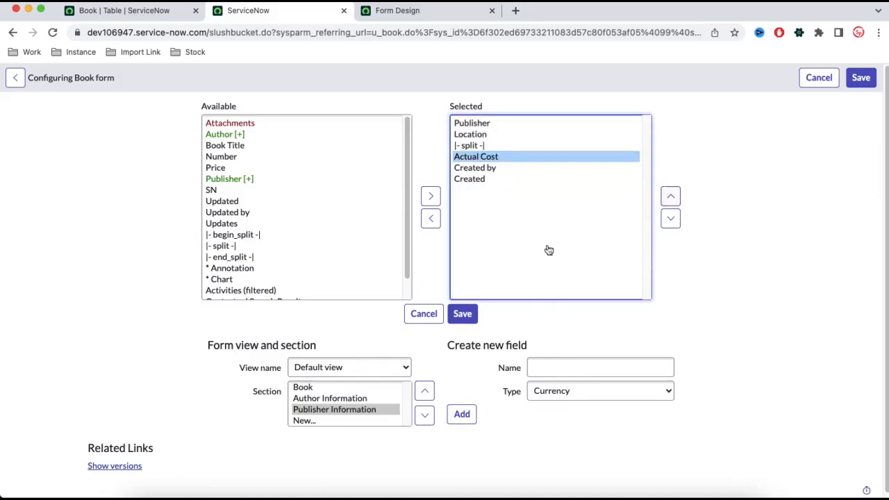
{"action": "left_click", "coordinate": [463, 314]}
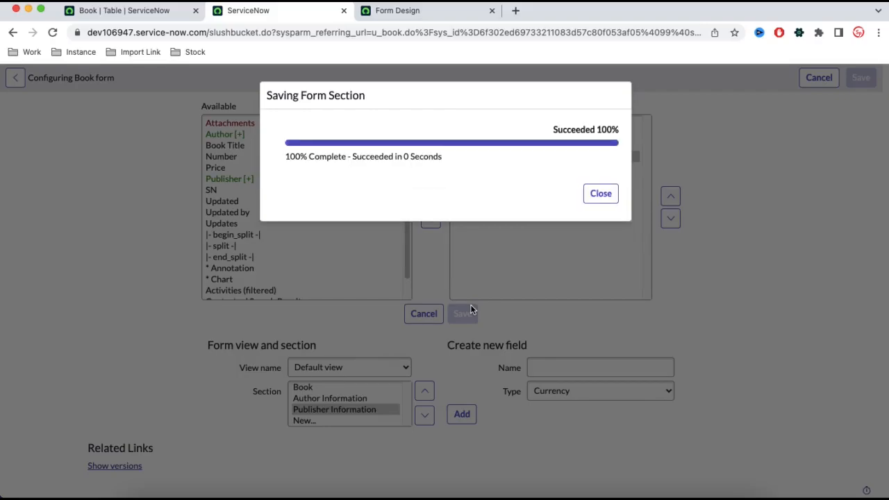
{"action": "left_click", "coordinate": [601, 193]}
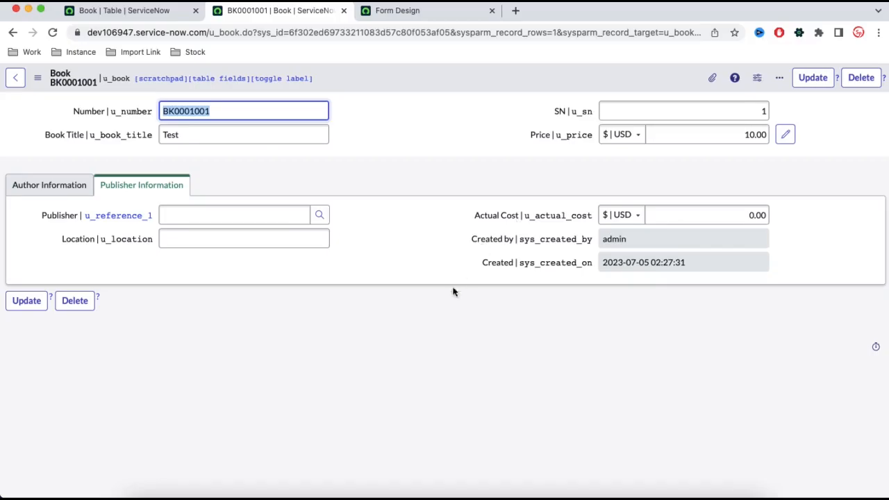
Switch to the ITIL user's incognito window, reload the book record, and check its Publisher Information section.
{"action": "right_click", "coordinate": [392, 495]}
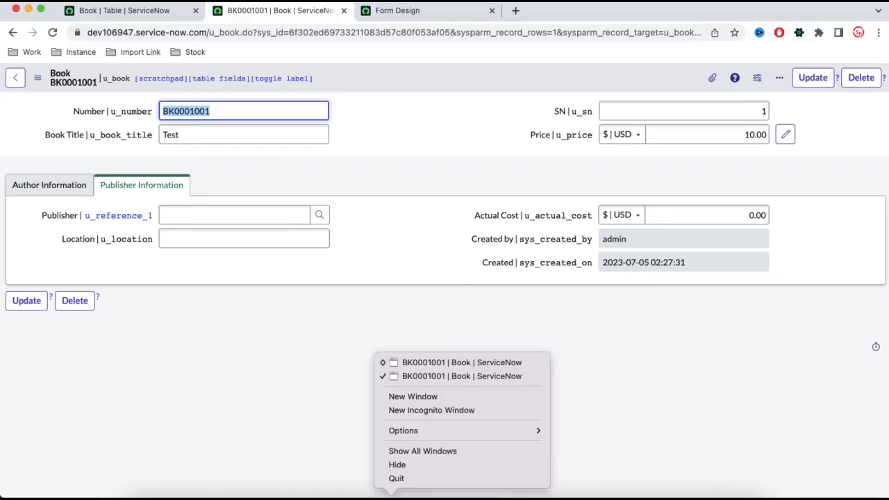
{"action": "left_click", "coordinate": [463, 363]}
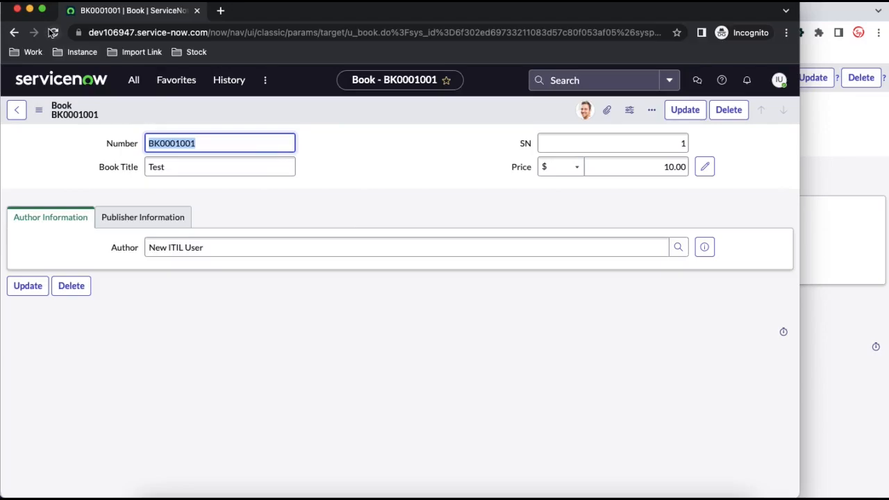
{"action": "left_click", "coordinate": [54, 33]}
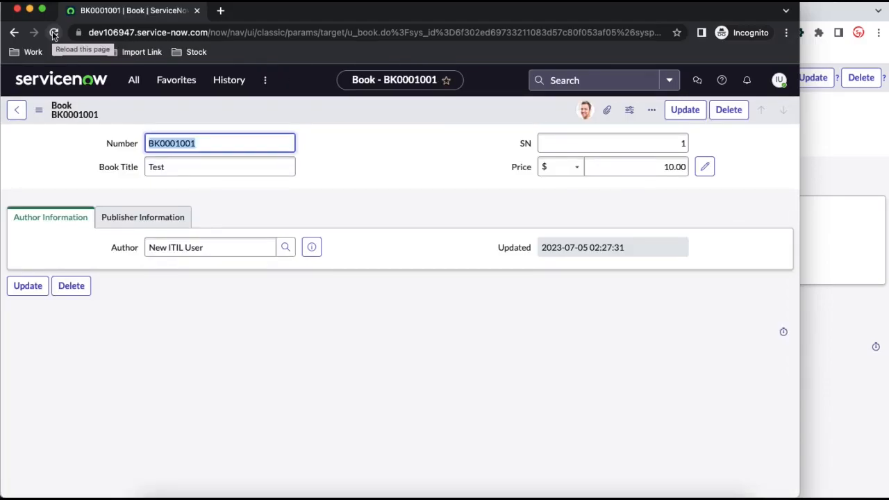
{"action": "left_click", "coordinate": [150, 226]}
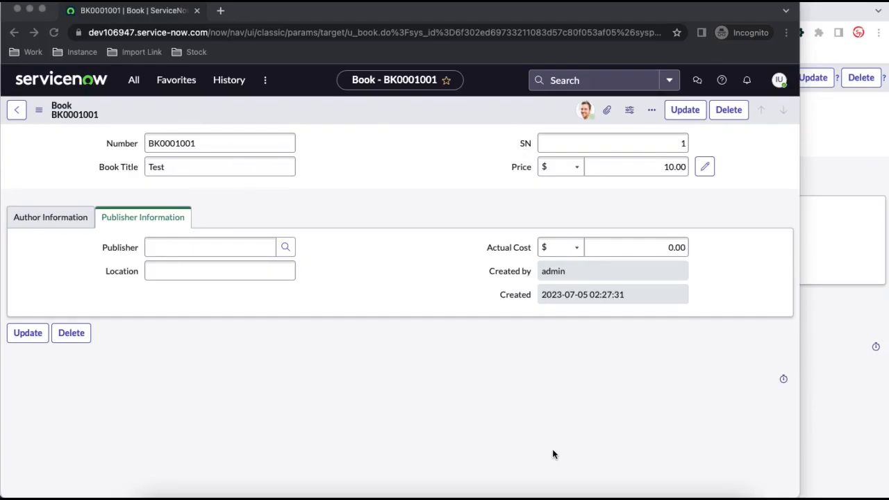
As the ITIL user, find the open change requests and open CHG0040007.
{"action": "left_click", "coordinate": [132, 82]}
{"action": "type", "text": "change"}
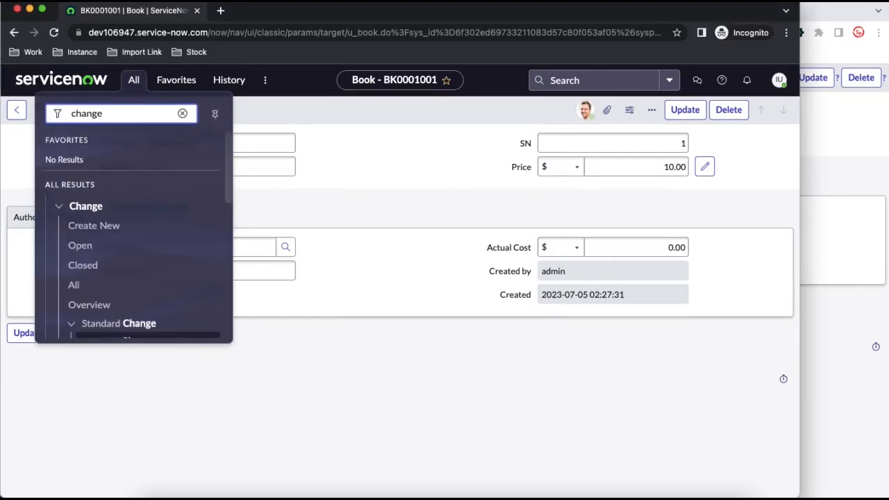
{"action": "left_click", "coordinate": [99, 253]}
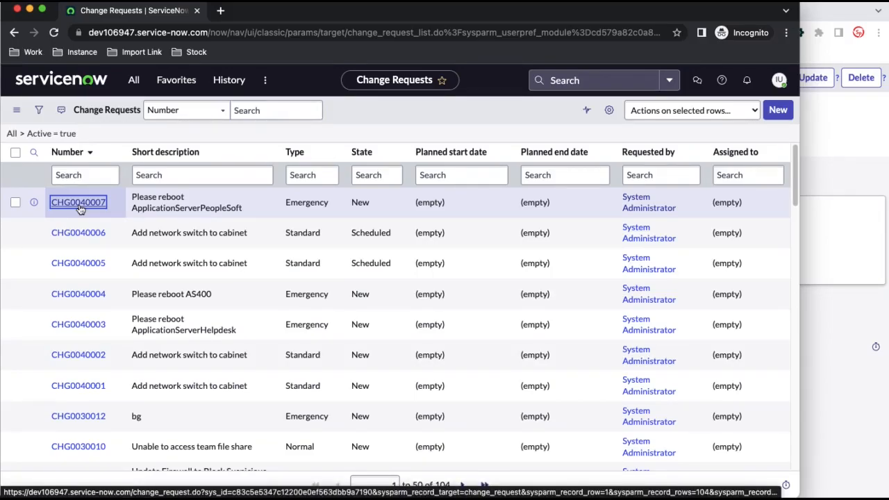
{"action": "left_click", "coordinate": [79, 203]}
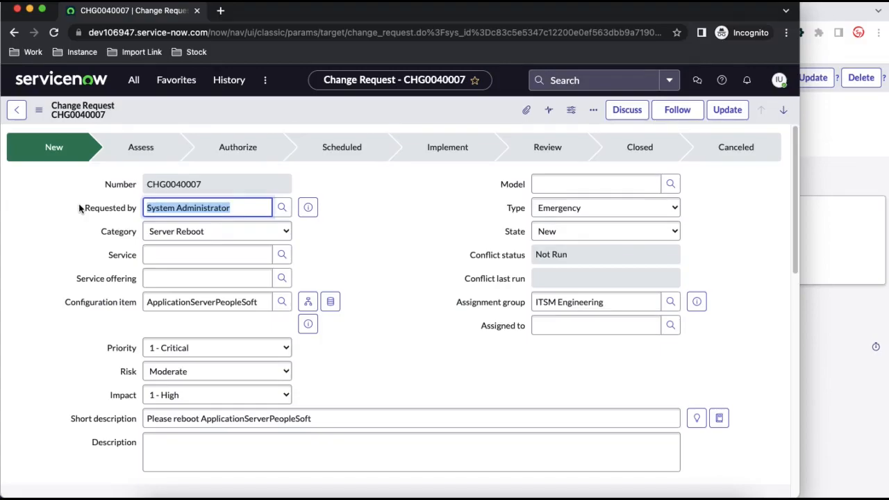
Check which form actions the ITIL user has on the change request, and leave without choosing one.
{"action": "left_click", "coordinate": [396, 115]}
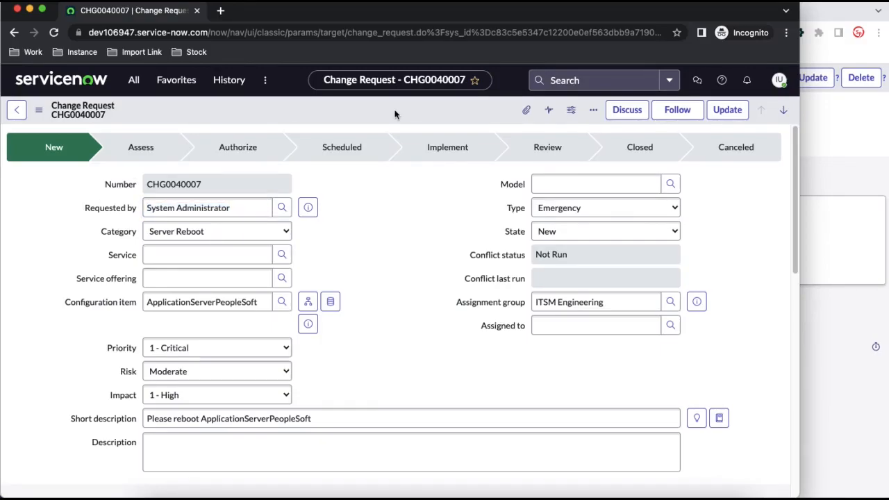
{"action": "right_click", "coordinate": [394, 115]}
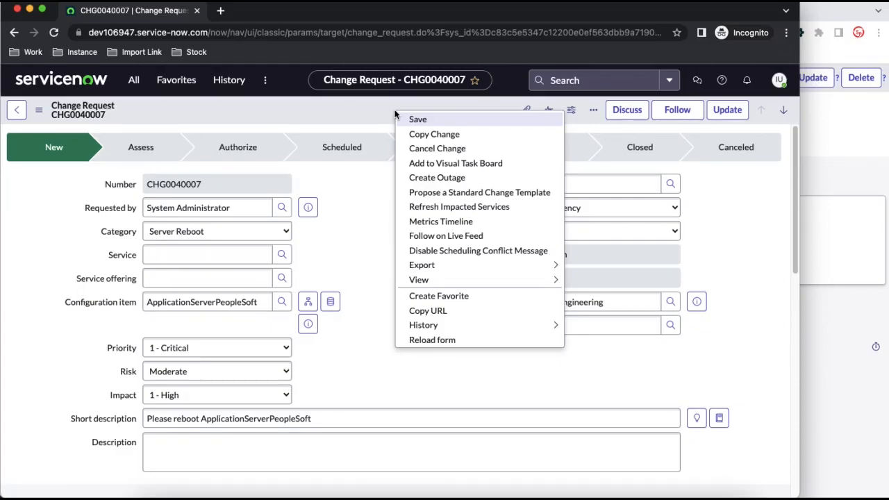
{"action": "left_click", "coordinate": [373, 171]}
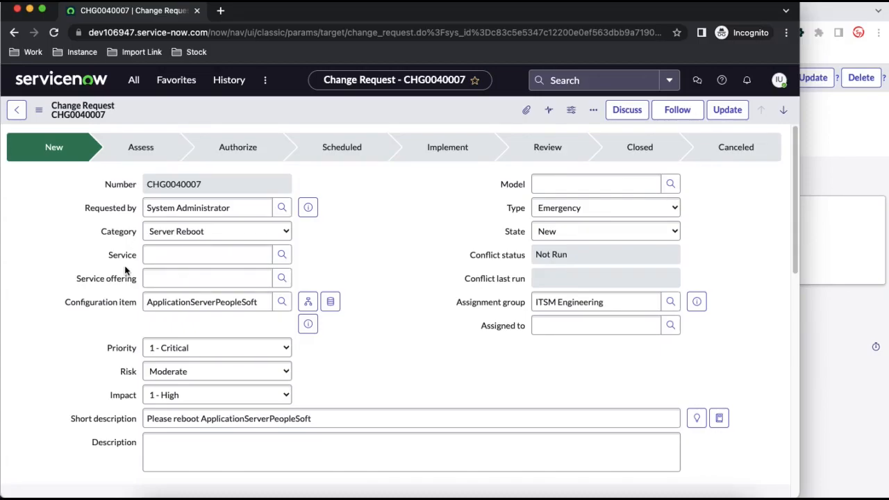
Return to the admin window, find the open change requests, and open CHG0040007.
{"action": "left_click", "coordinate": [29, 9]}
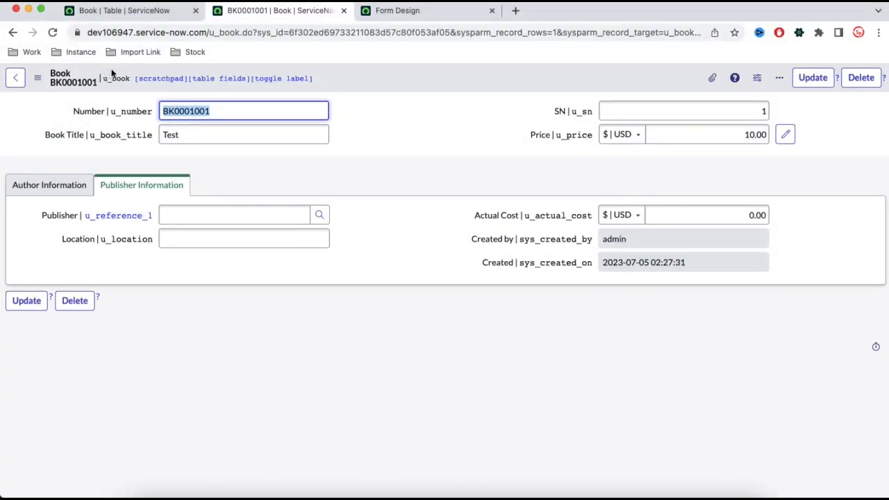
{"action": "left_click", "coordinate": [139, 12]}
{"action": "left_click_drag", "start_coordinate": [79, 115], "coordinate": [36, 113]}
{"action": "type", "text": "change"}
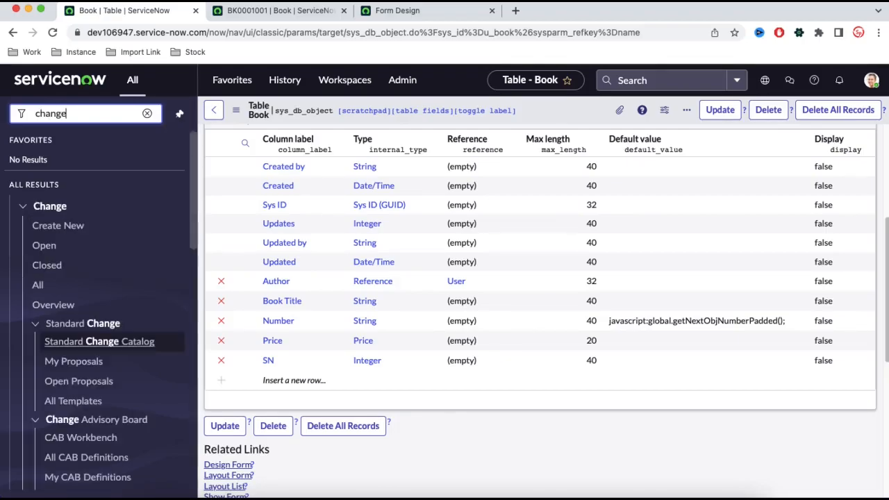
{"action": "left_click", "coordinate": [75, 247]}
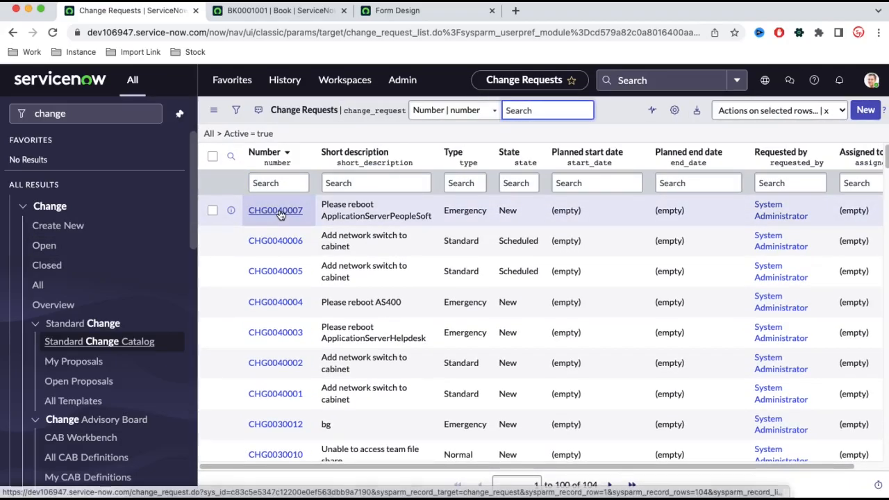
{"action": "left_click", "coordinate": [281, 213]}
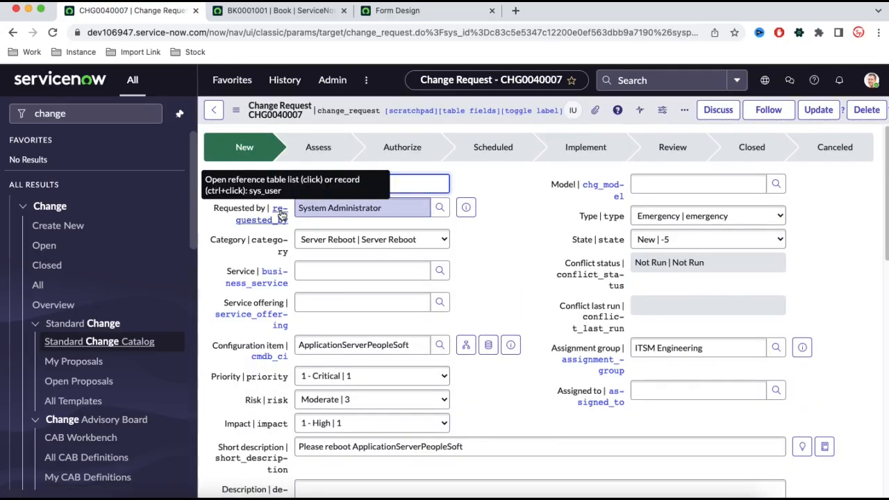
Remove Service and Service offering from the Change Request form through Form Layout and save the layout.
{"action": "right_click", "coordinate": [379, 118]}
{"action": "mouse_move", "coordinate": [419, 285]}
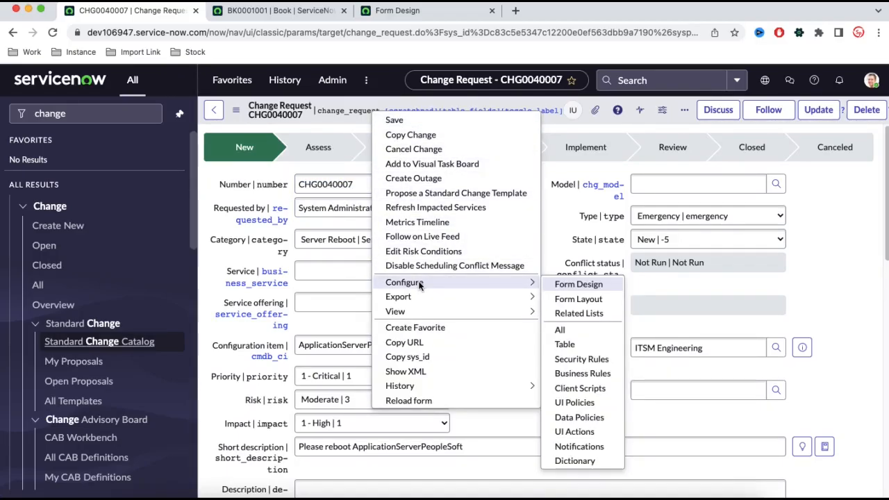
{"action": "left_click", "coordinate": [572, 300]}
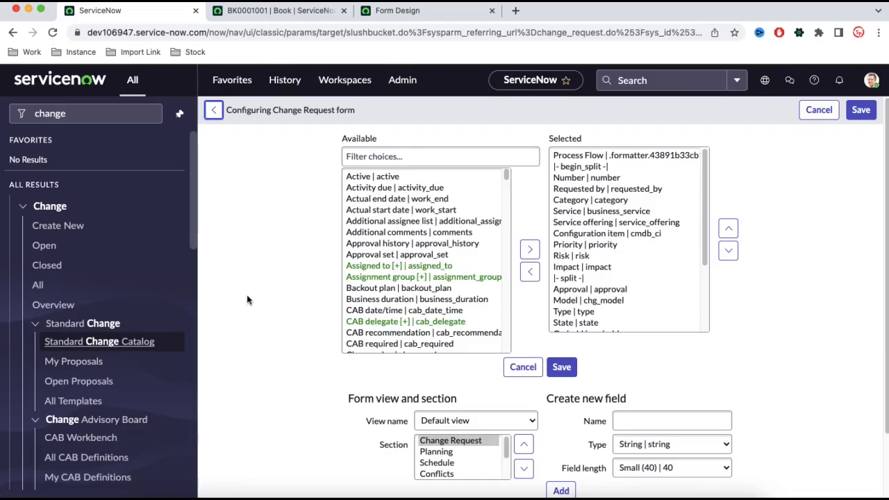
{"action": "double_click", "coordinate": [566, 211]}
{"action": "double_click", "coordinate": [566, 211]}
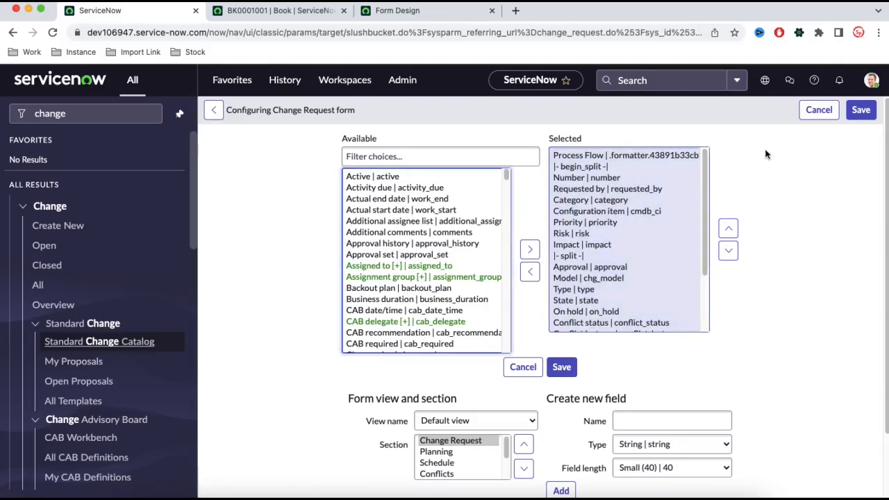
{"action": "left_click", "coordinate": [860, 114]}
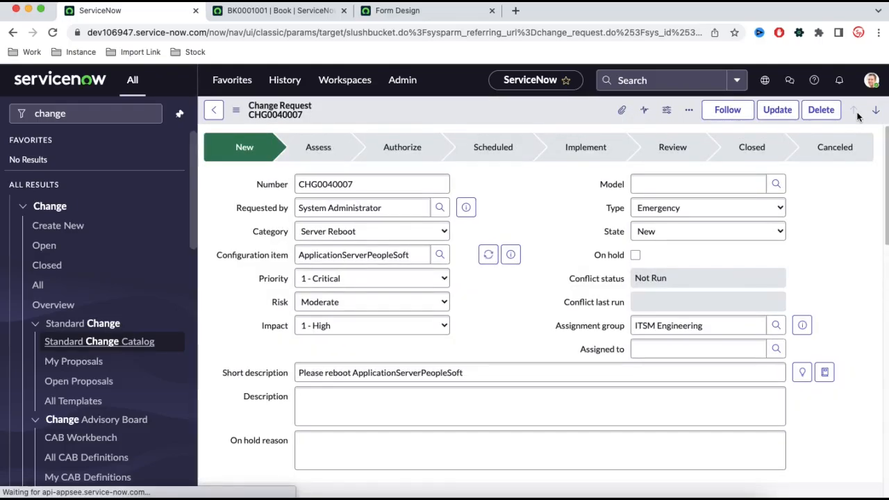
Switch to the ITIL user's incognito window and reload change request CHG0040007 to check the form fields.
{"action": "right_click", "coordinate": [391, 498]}
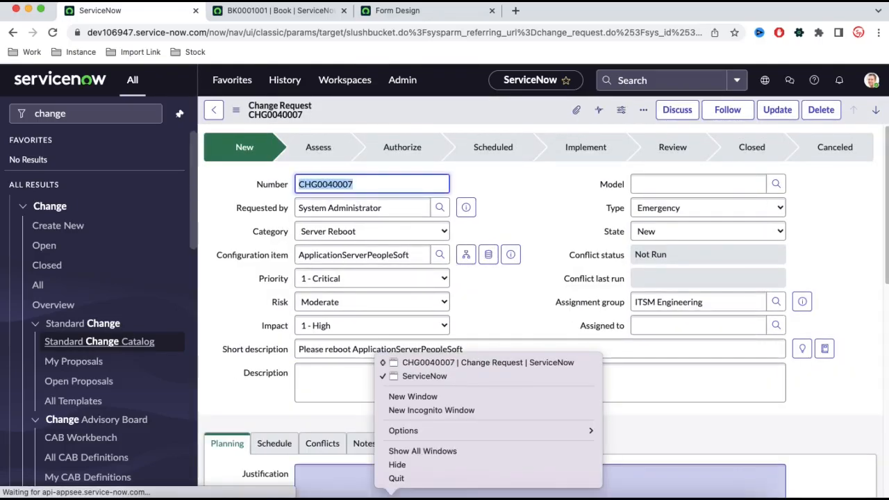
{"action": "left_click", "coordinate": [459, 363]}
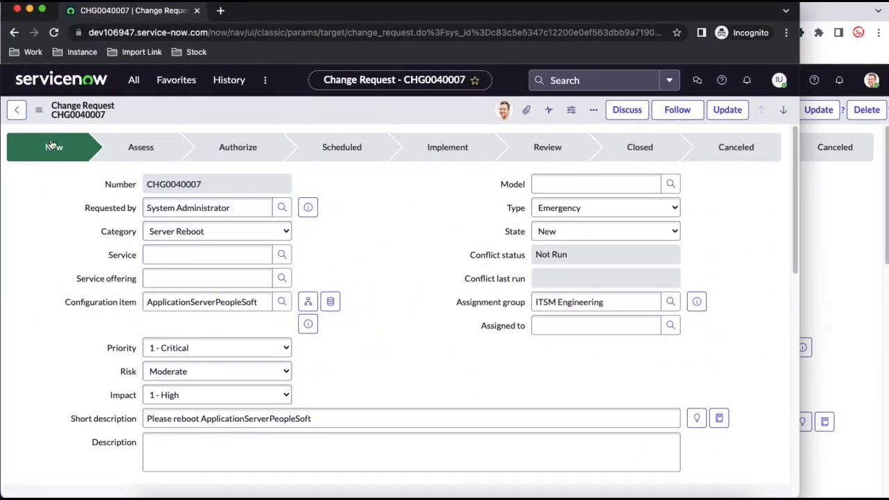
{"action": "left_click", "coordinate": [54, 32]}
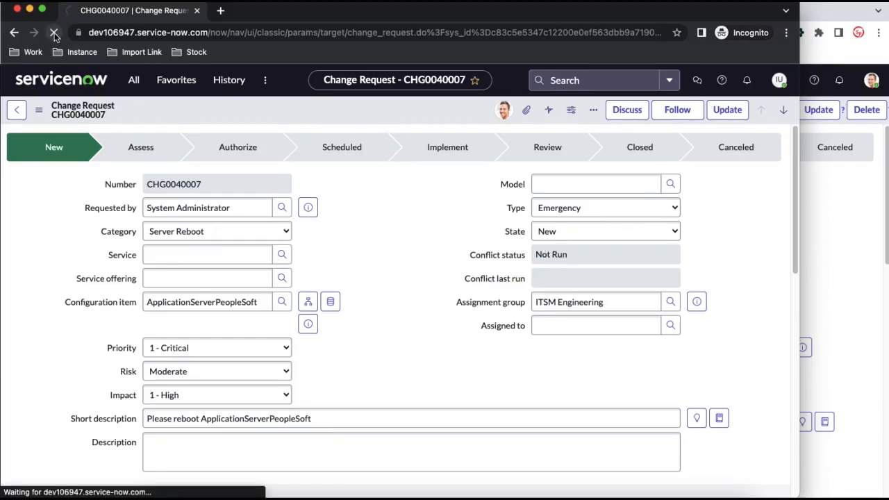